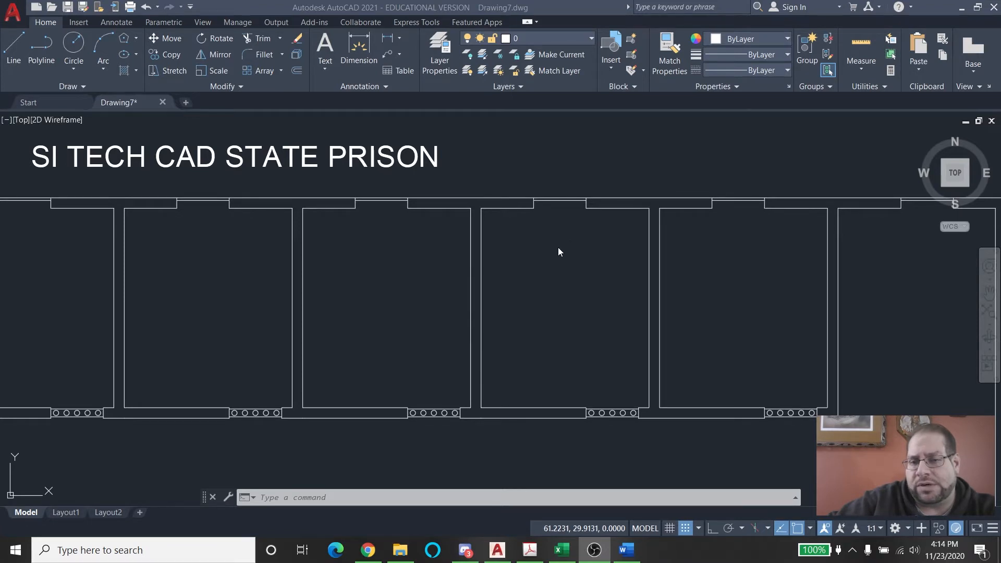
Look over the prison floor plan, from the lower cell row and corridor back to the upper row of cells
scroll(559, 250, "down", 2)
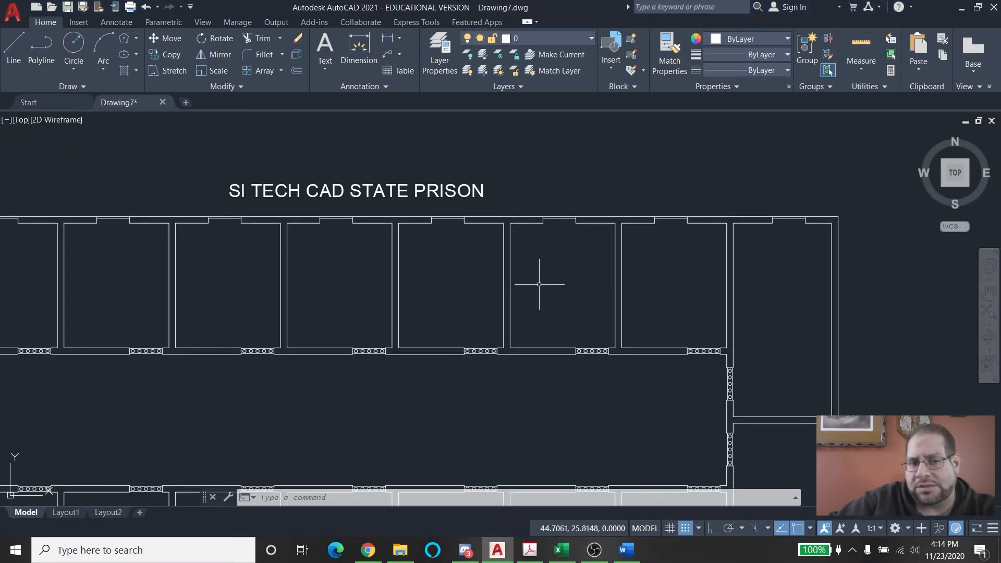
middle_click_drag(538, 284, 645, 214)
middle_click_drag(614, 283, 629, 202)
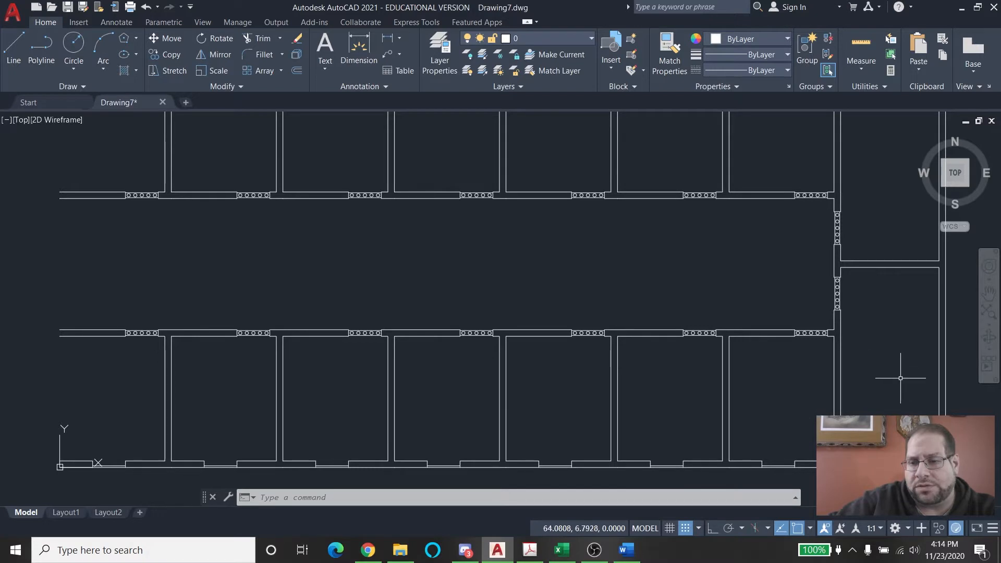
scroll(781, 291, "up", 5)
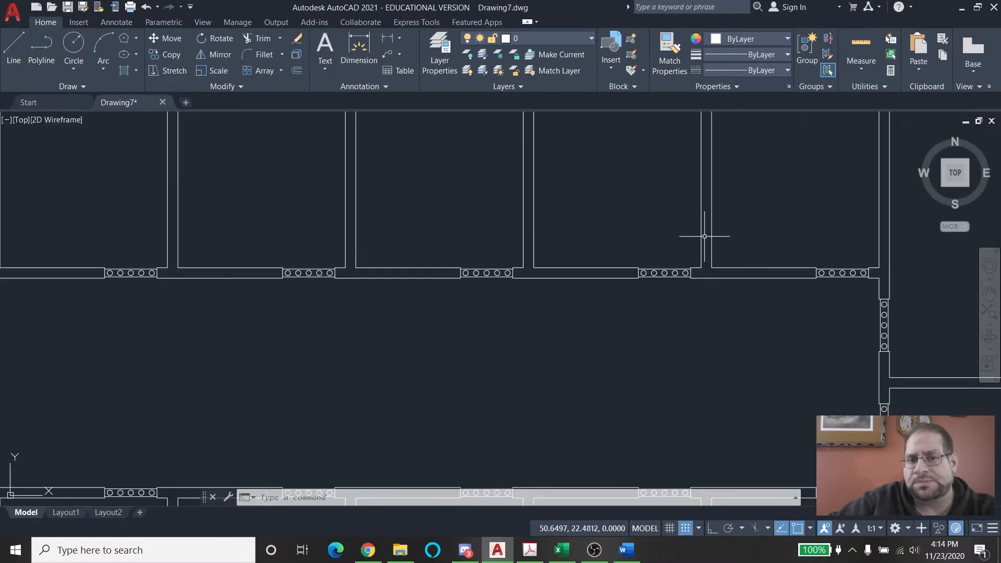
scroll(693, 250, "up", 4)
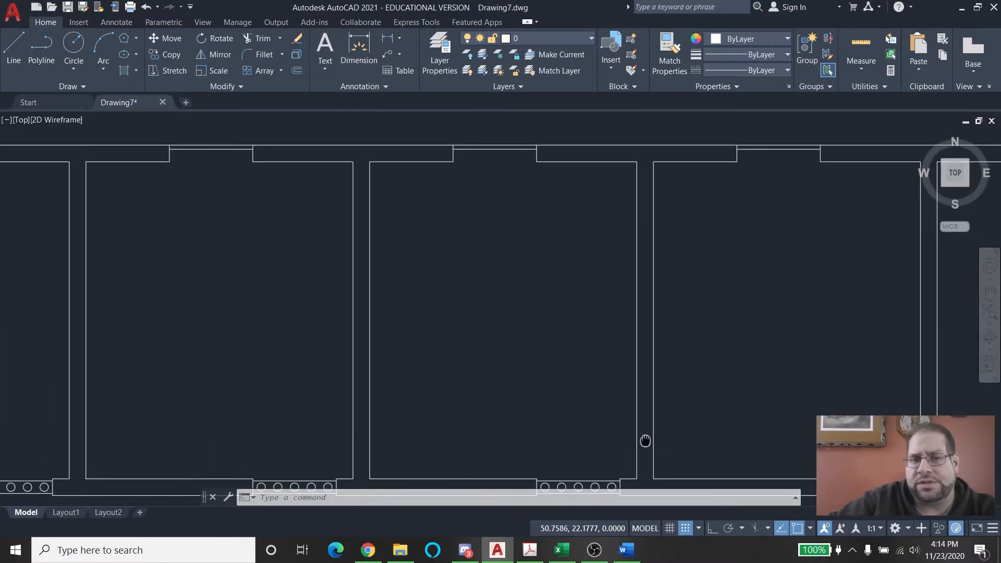
scroll(481, 376, "down", 2)
scroll(432, 375, "up", 1)
mouse_move(432, 375)
middle_mouse_down()
mouse_move(646, 355)
mouse_move(493, 335)
middle_mouse_up()
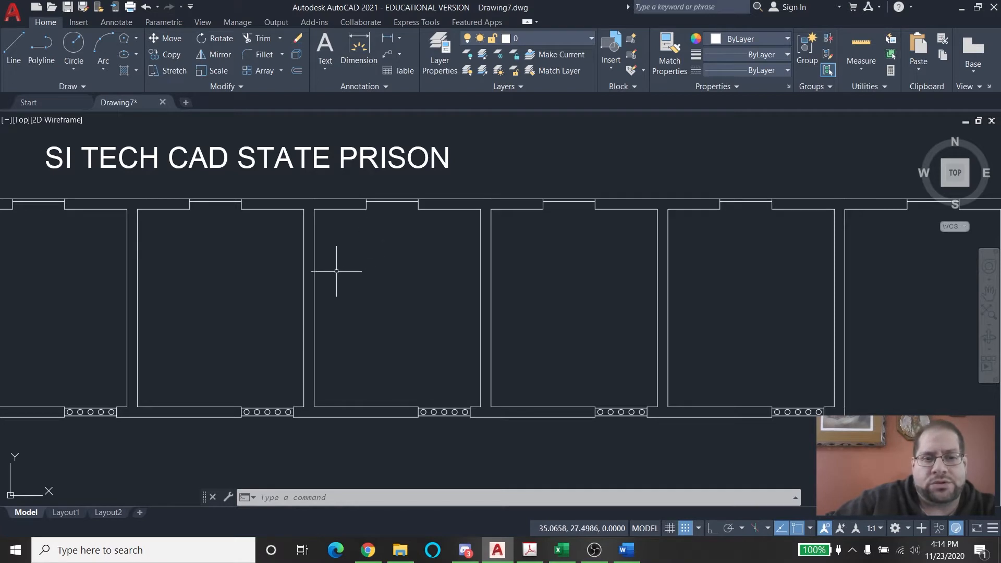
scroll(335, 275, "up", 4)
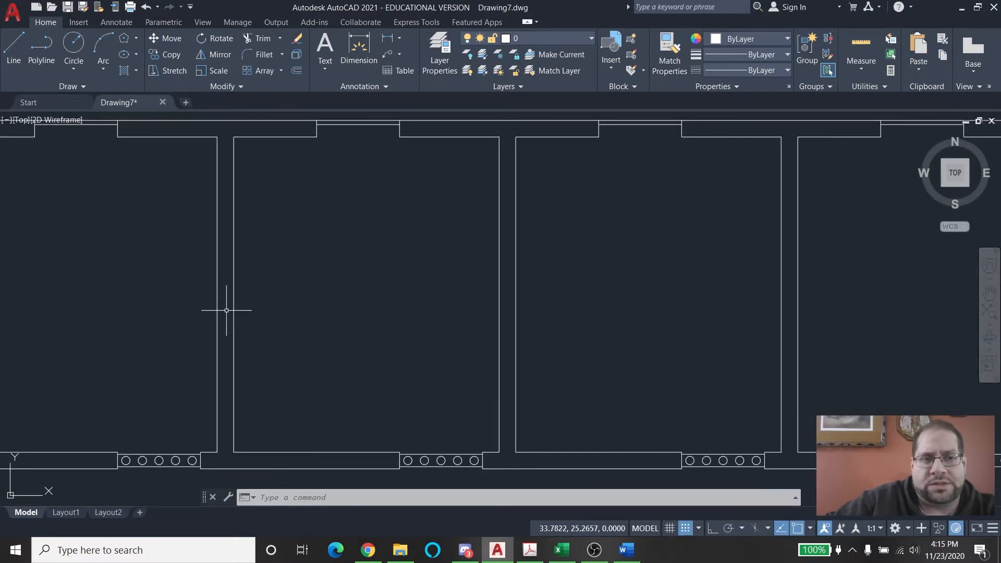
left_click(12, 65)
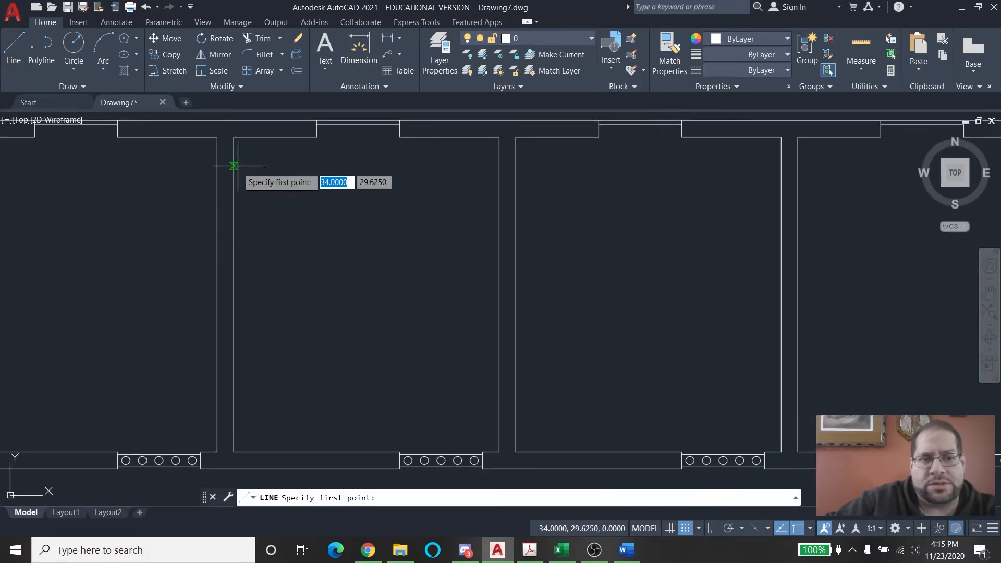
left_click(233, 170)
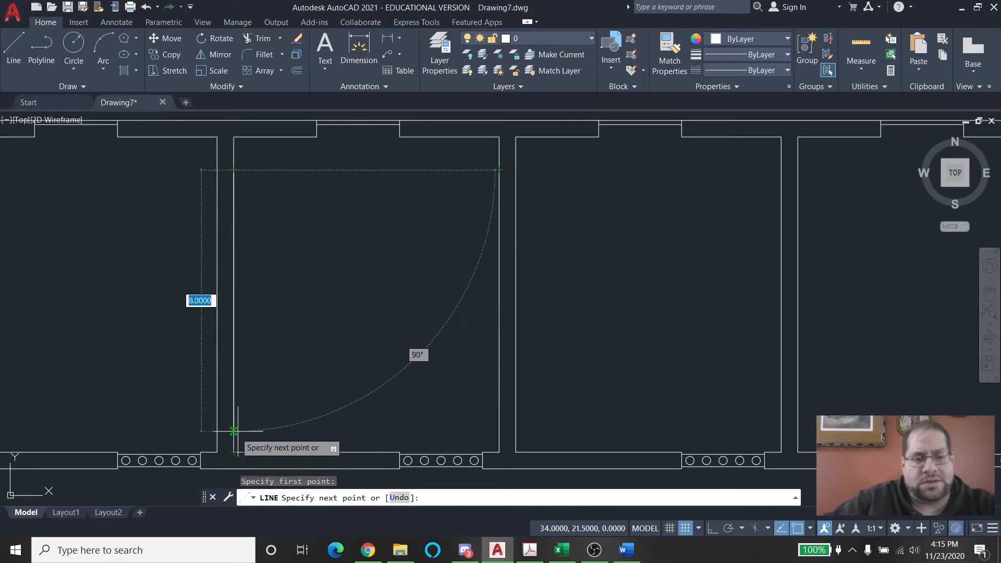
key("Escape")
mouse_move(292, 270)
middle_mouse_down()
mouse_move(283, 253)
mouse_move(283, 261)
mouse_move(317, 270)
middle_mouse_up()
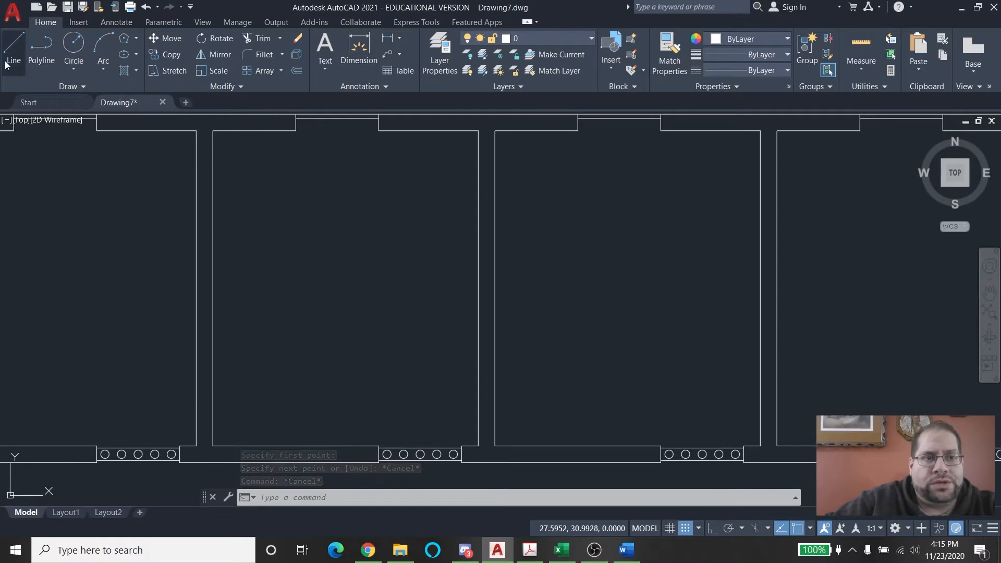
Turn on the grid and draw a 3 by 7 unit polyline rectangle just inside the left wall of an upper-row cell
left_click(41, 55)
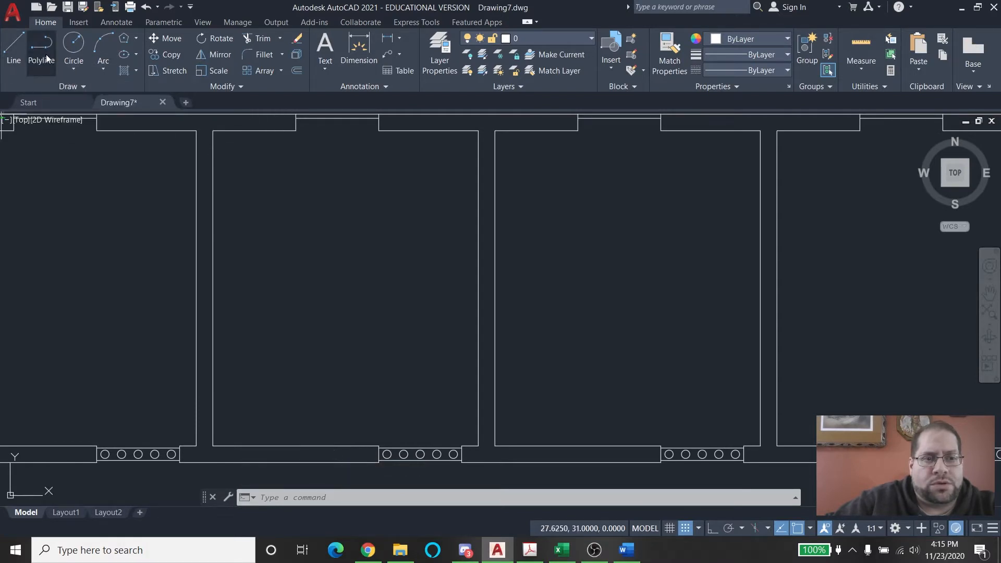
key("F7")
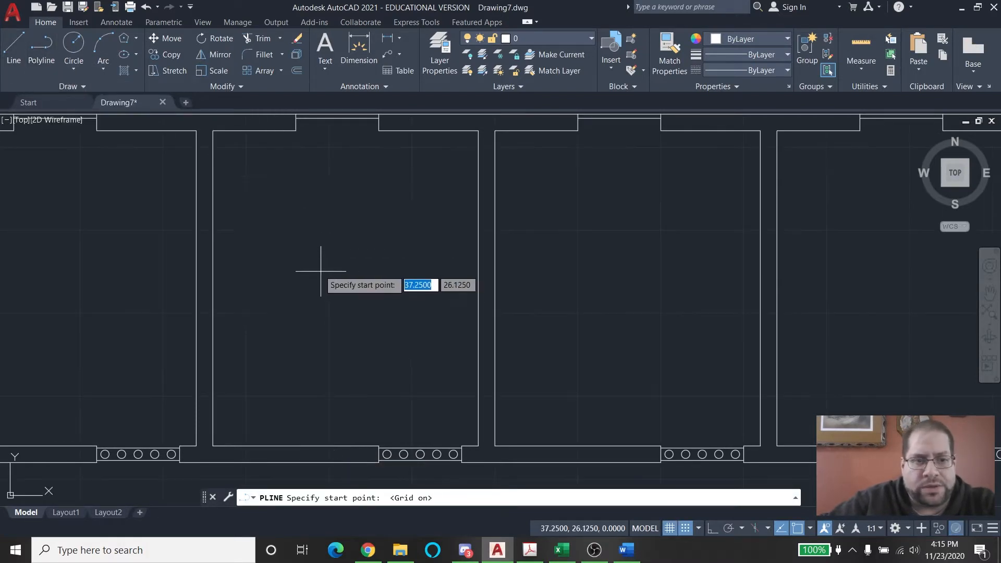
left_click(221, 189)
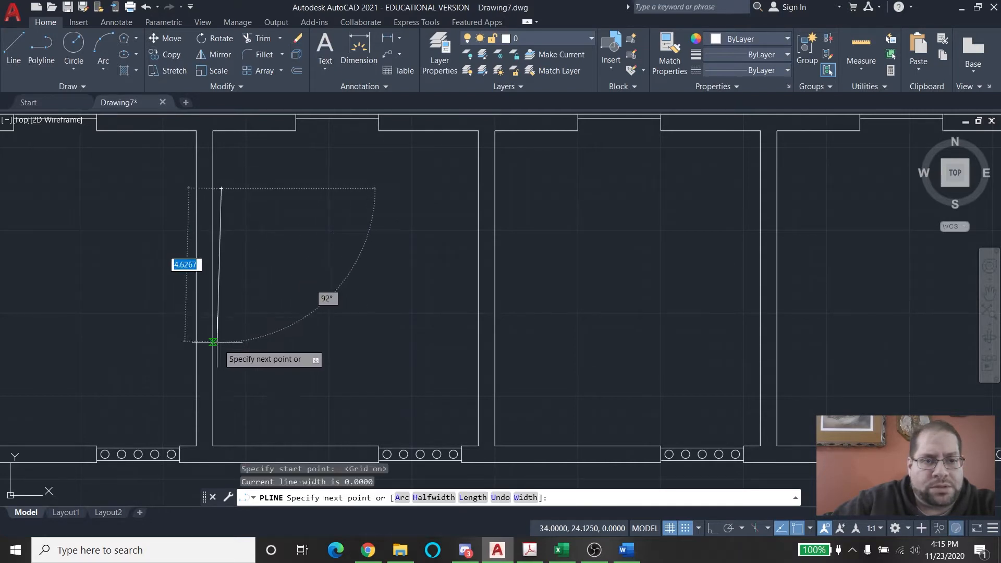
left_click(221, 420)
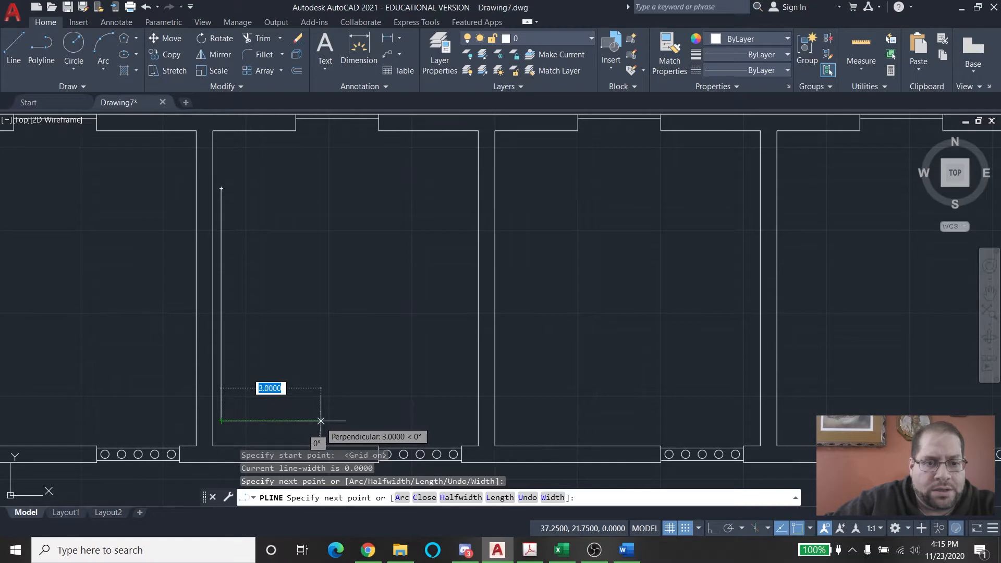
left_click(320, 420)
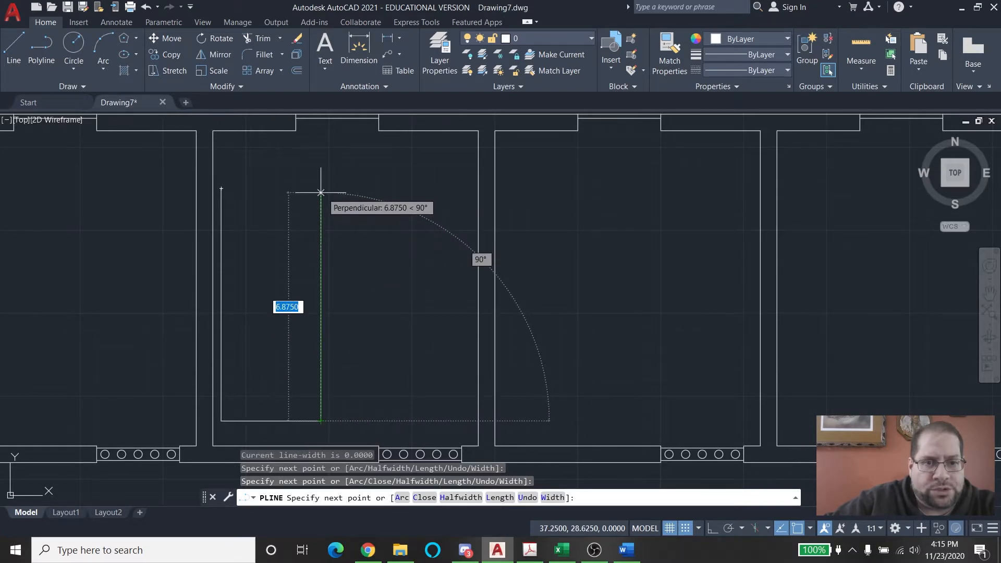
left_click(320, 192)
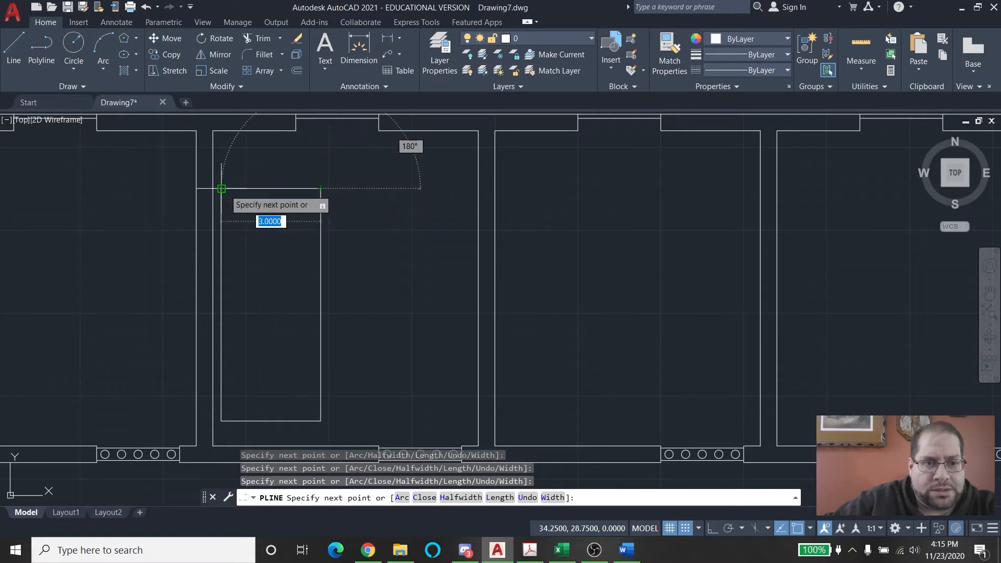
left_click(222, 188)
key("Escape")
key("Escape")
Change the color of the new rectangle in the cell to yellow
left_click_drag(346, 212, 281, 292)
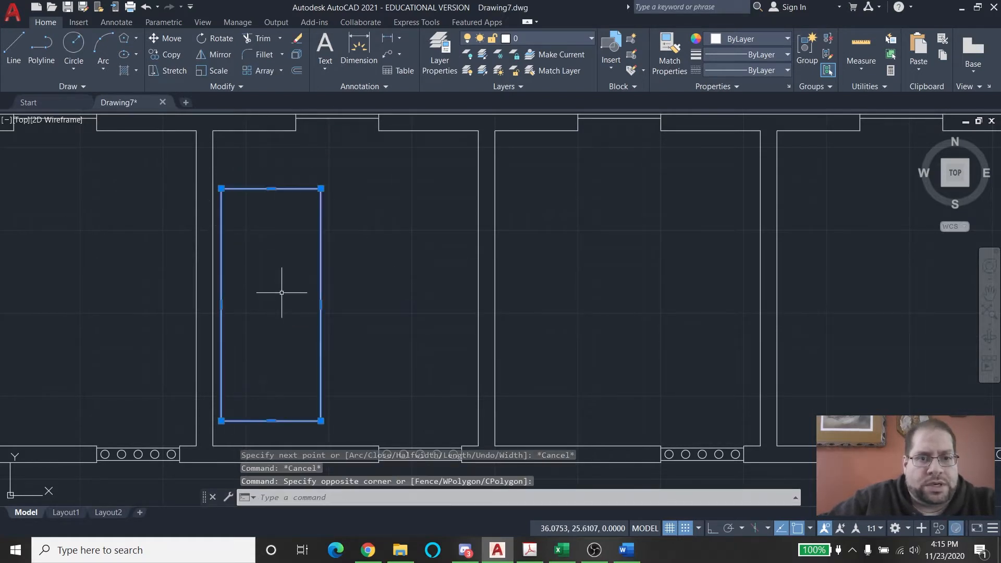
left_click(723, 47)
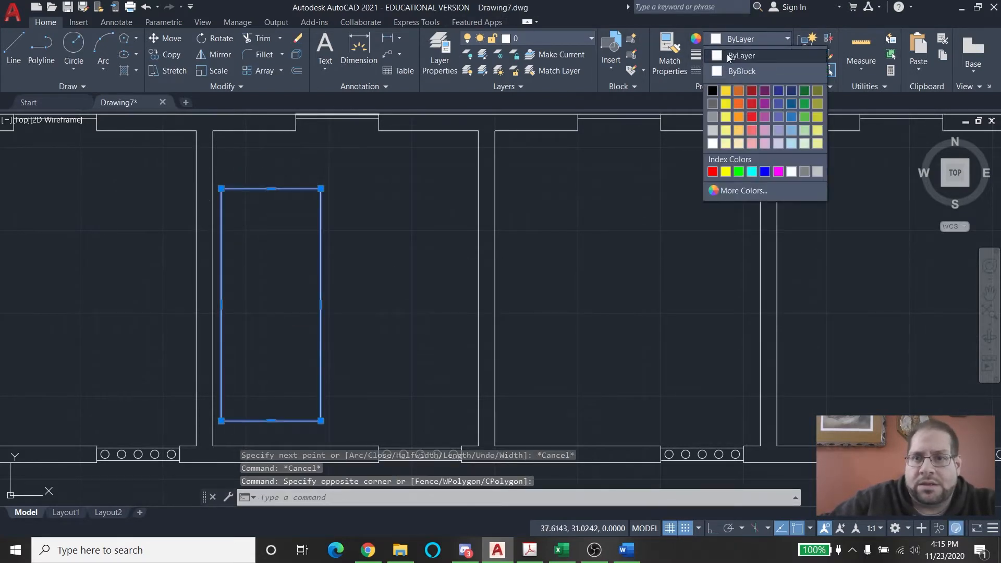
left_click(725, 174)
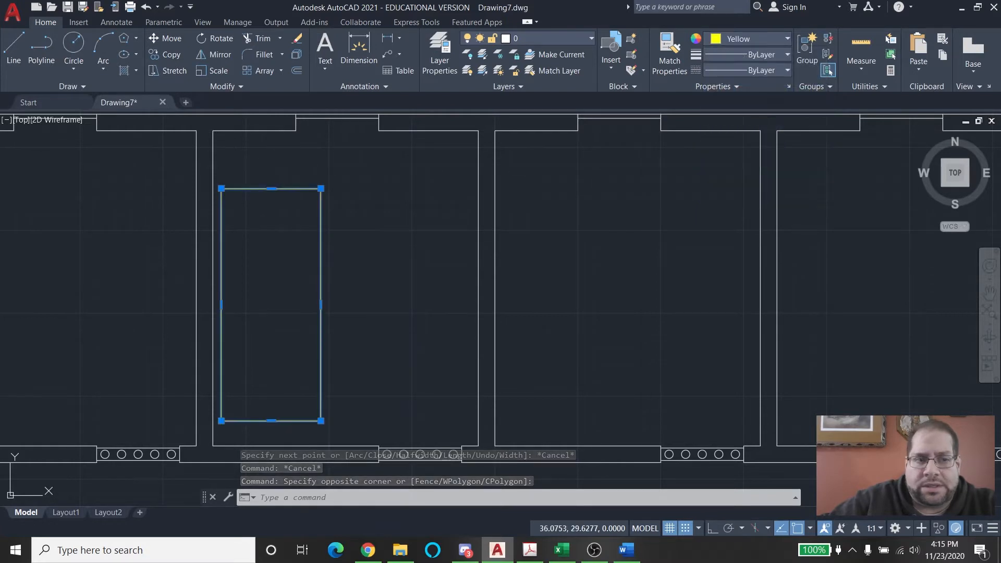
key("Escape")
key("Escape")
Draw a thin 2.75 by 0.125 unit polyline rectangle inside the yellow rectangle, centered along its upper edge
left_click(41, 46)
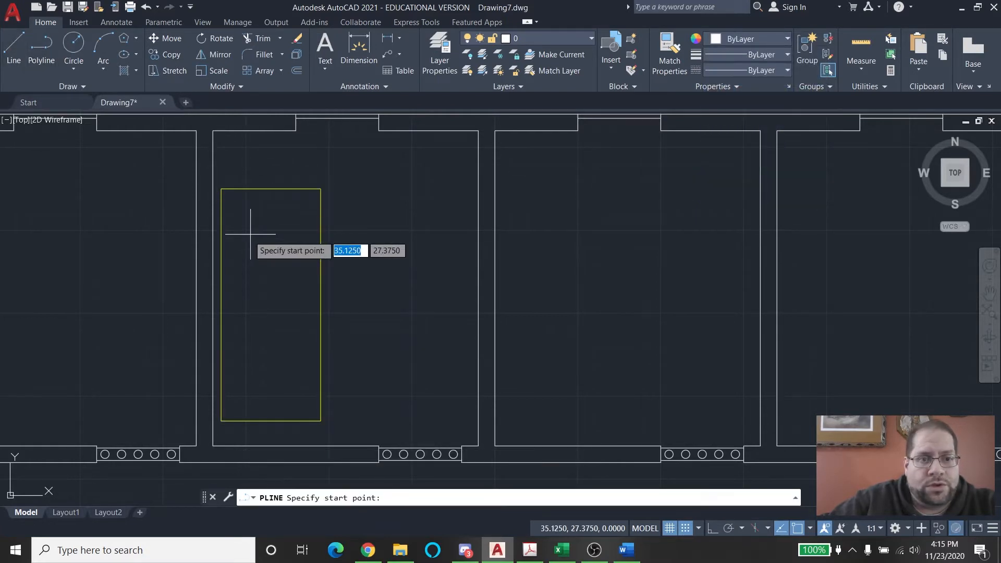
scroll(256, 223, "up", 2)
scroll(240, 178, "up", 2)
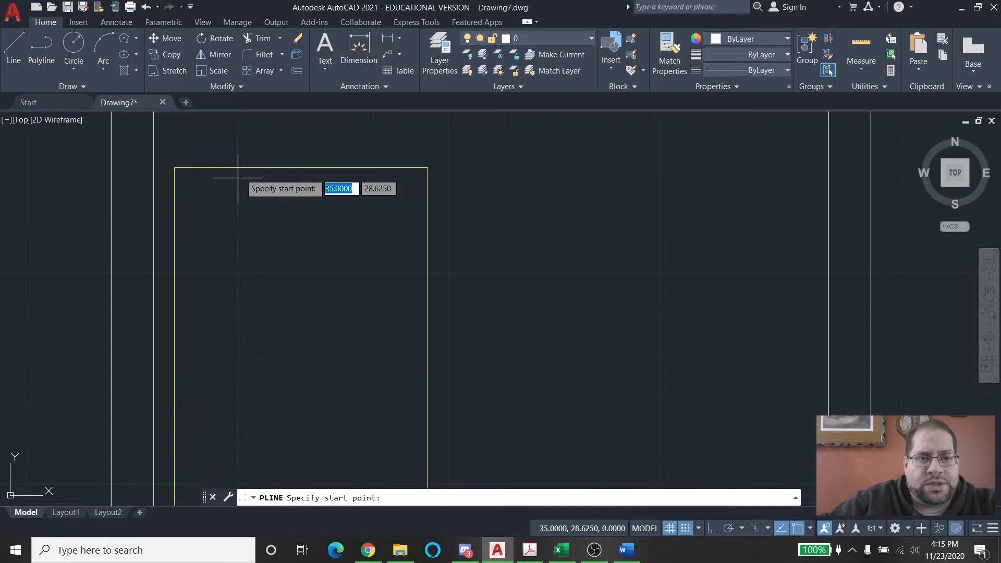
left_click(185, 167)
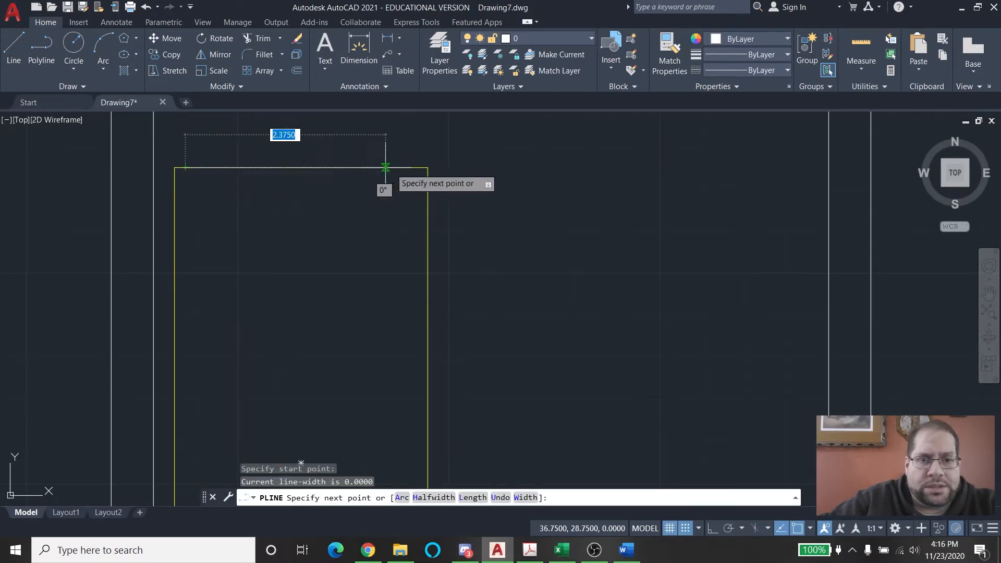
left_click(416, 167)
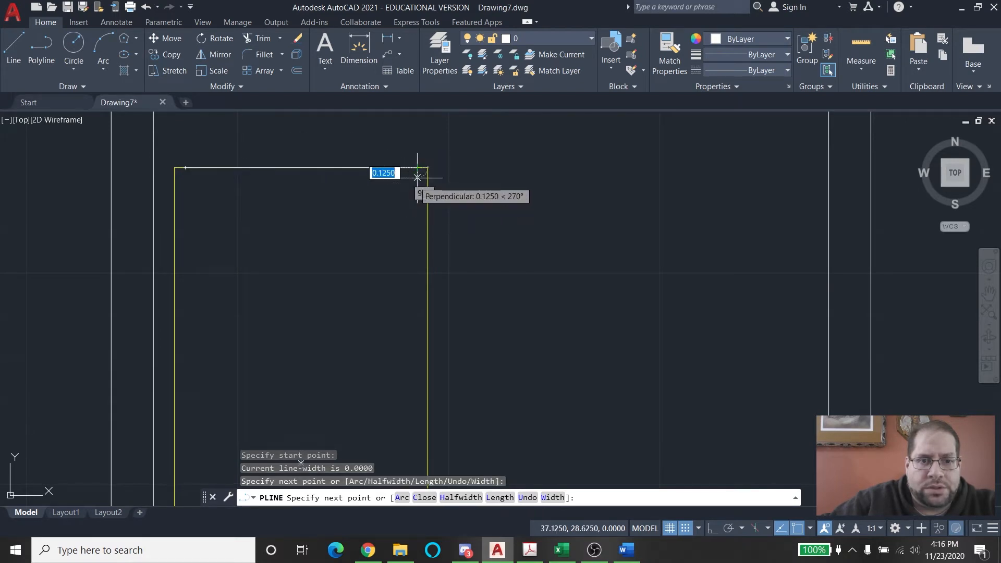
scroll(417, 177, "up", 4)
left_click(417, 177)
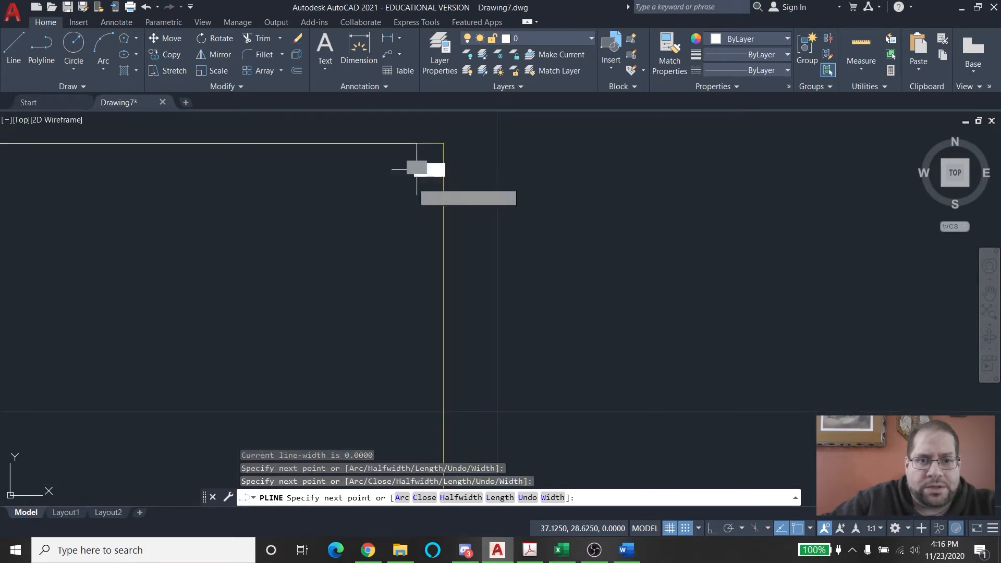
scroll(252, 178, "down", 2)
middle_click_drag(254, 175, 489, 175)
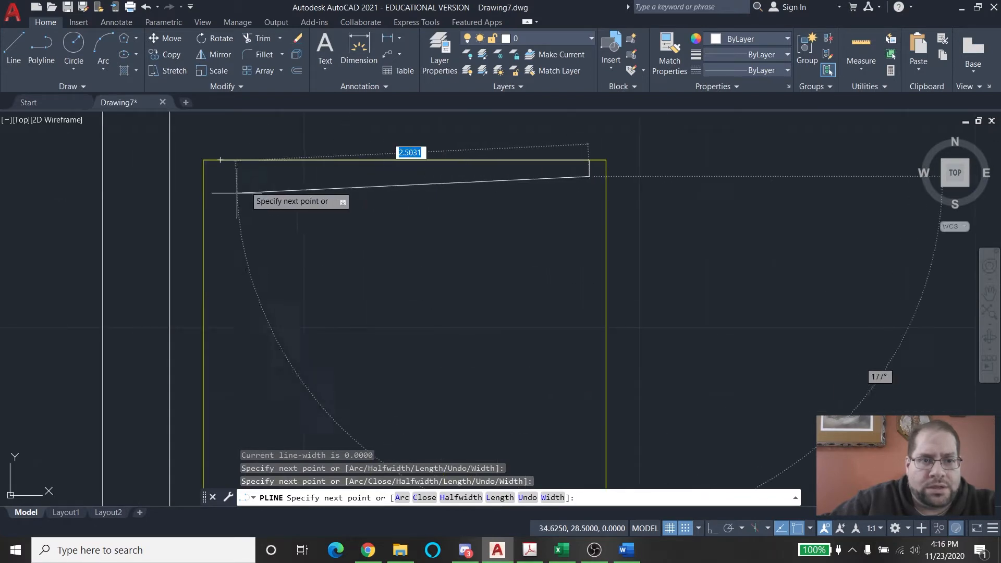
left_click(220, 177)
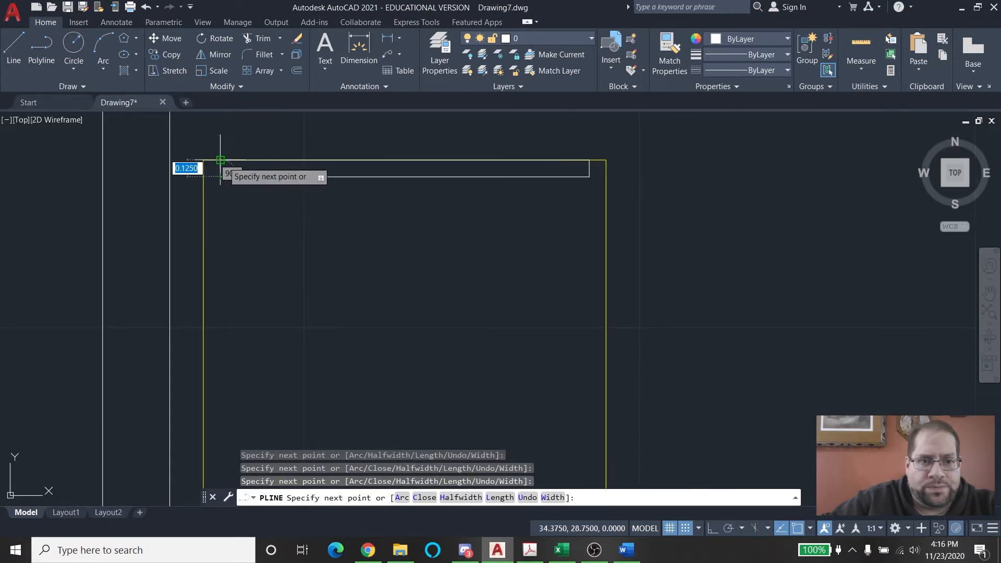
left_click(219, 160)
key("Escape")
key("Escape")
Turn off snap and draw a circle of radius 0.0625 centered on the midpoint of each short end of the thin rectangle
scroll(243, 175, "up", 2)
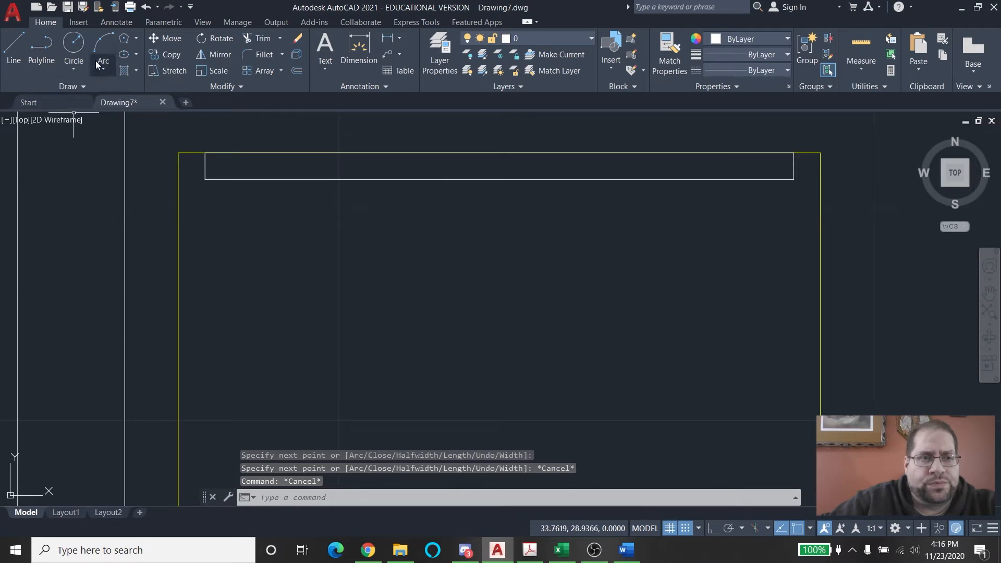
left_click(74, 43)
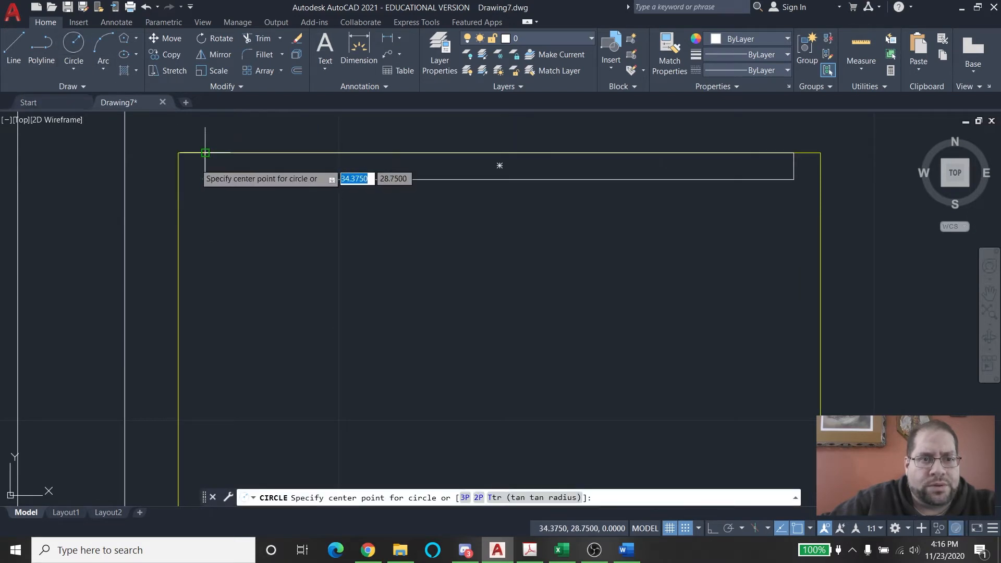
key("F9")
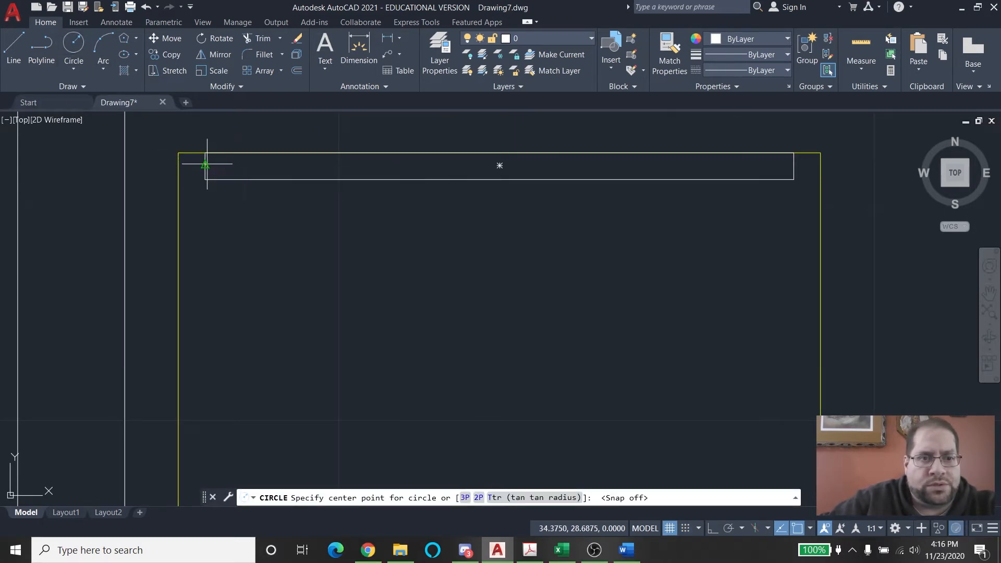
left_click(205, 164)
key("Return")
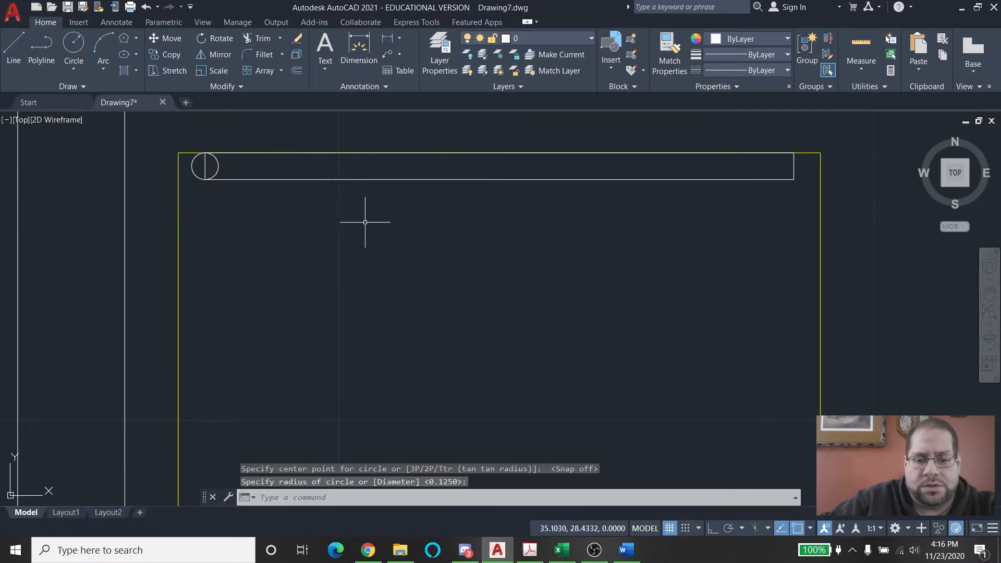
key("Return")
left_click(793, 165)
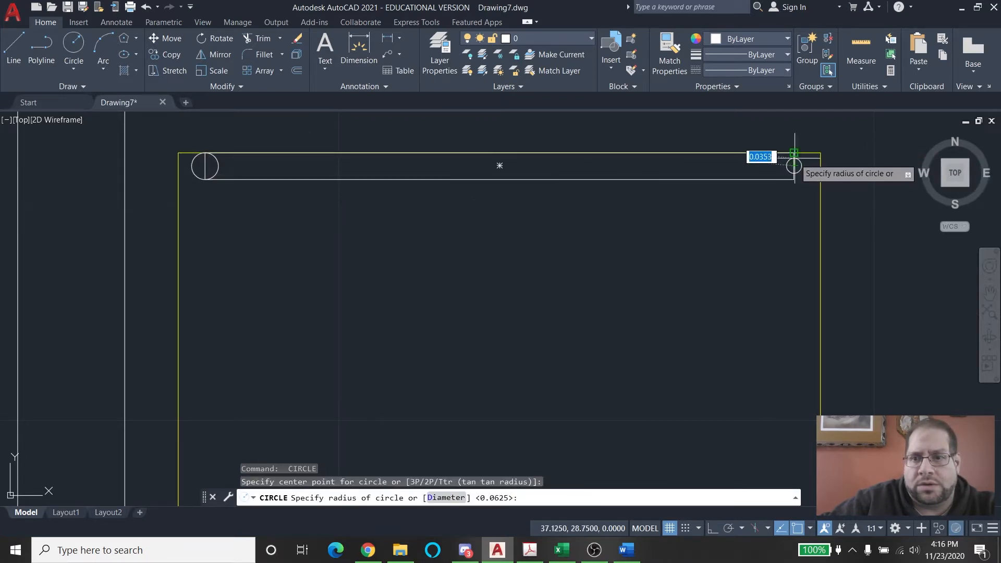
key("Return")
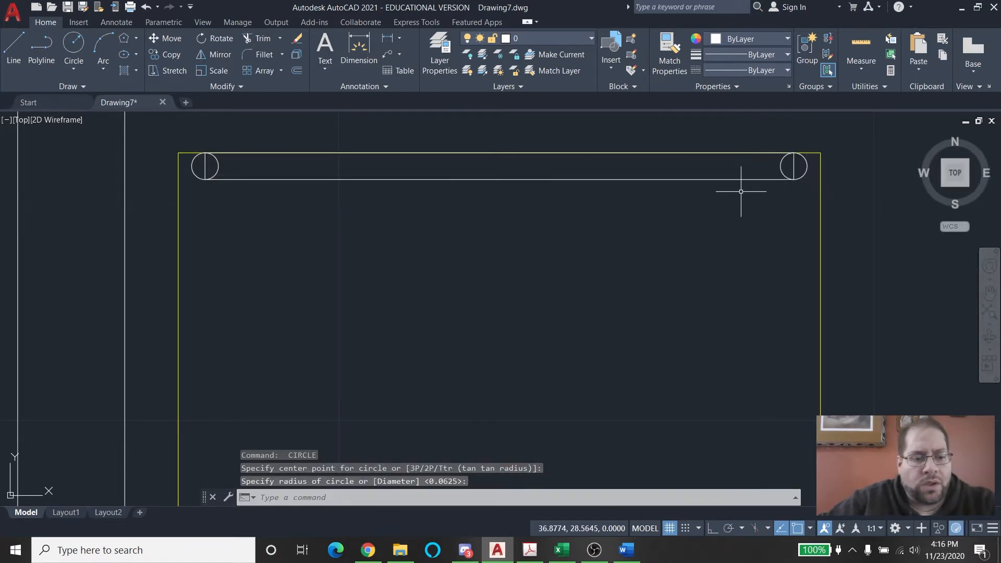
key("Escape")
key("Escape")
key("Escape")
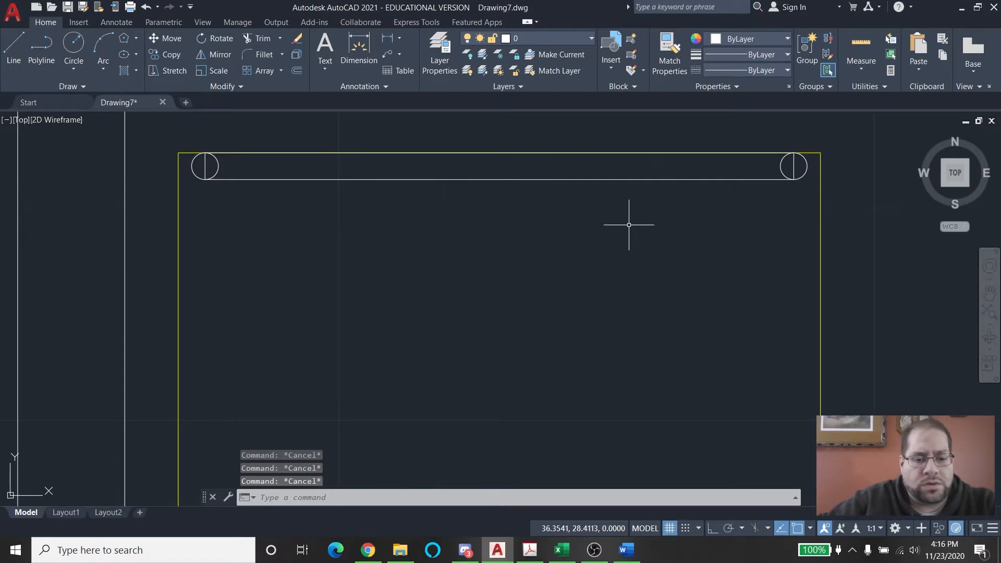
Trim the inner circle halves and the thin rectangle's short end lines to leave a bar with rounded ends
key("Return")
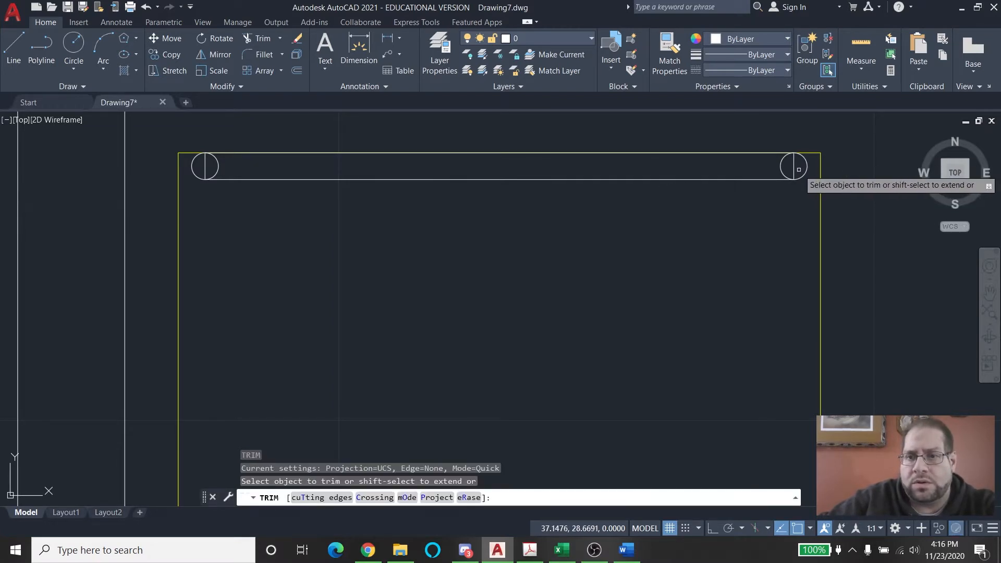
left_click_drag(798, 169, 745, 174)
left_click_drag(247, 165, 199, 164)
key("Escape")
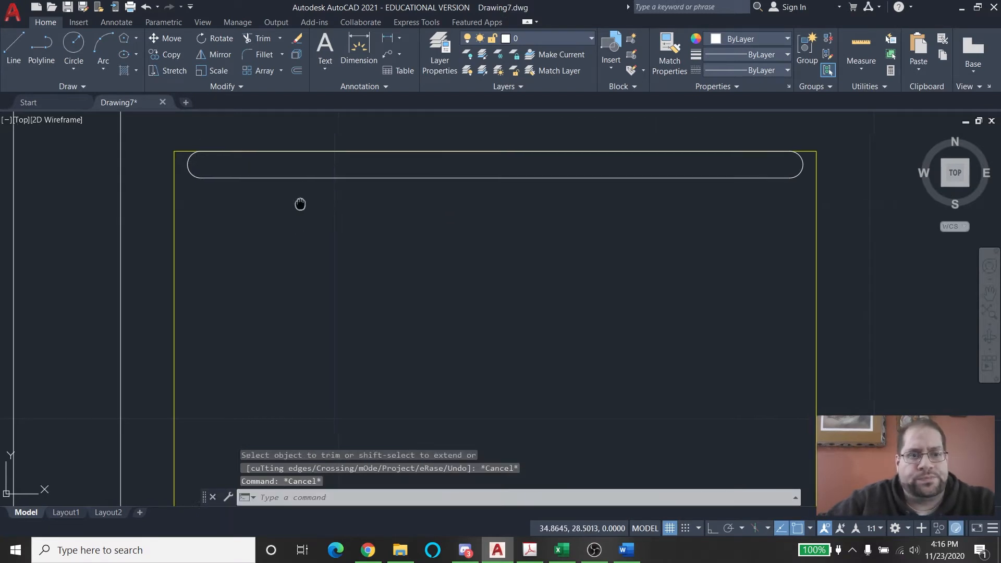
Copy the rounded bar from its lower edge midpoint to the center of the yellow rectangle's lower edge
middle_click_drag(322, 207, 113, 182)
scroll(114, 182, "down", 2)
mouse_move(241, 195)
middle_mouse_down()
mouse_move(268, 169)
mouse_move(400, 187)
middle_mouse_up()
left_click(183, 128)
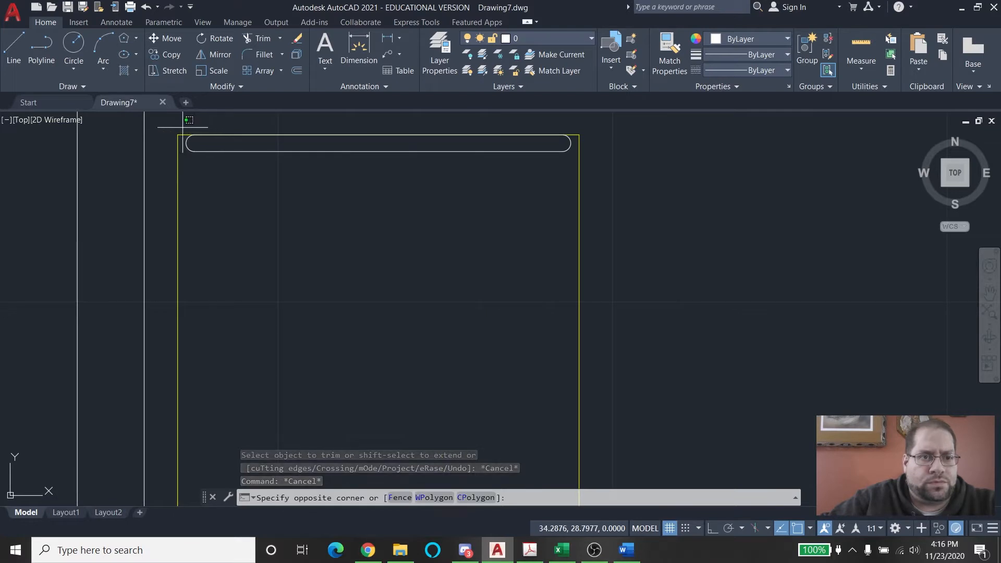
left_click(573, 170)
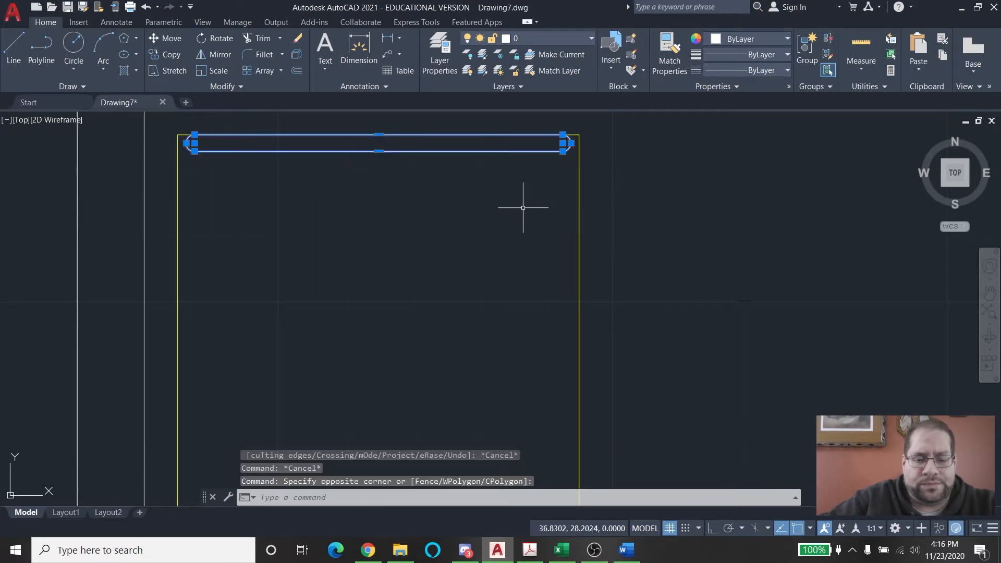
type("co")
key("Return")
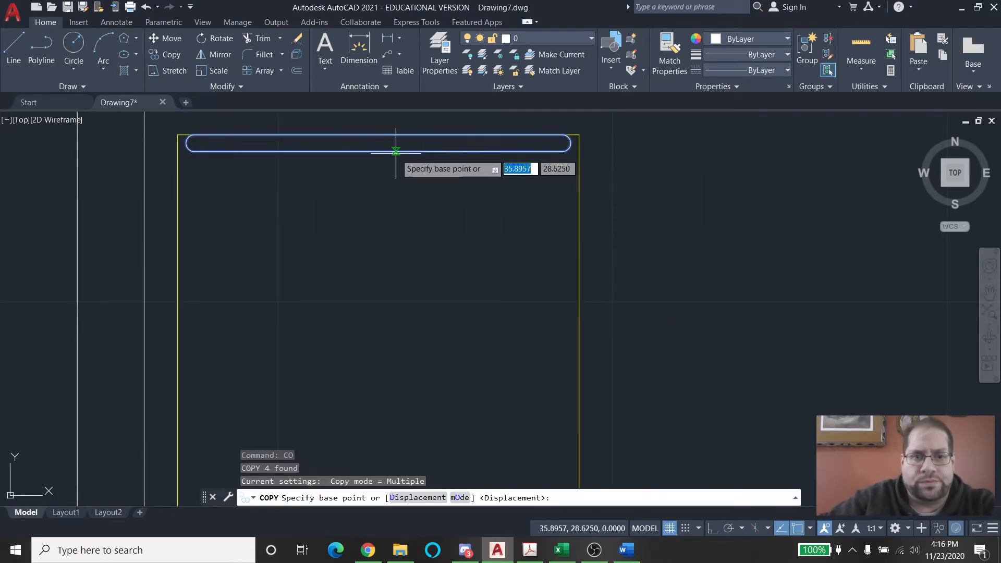
left_click(378, 151)
scroll(385, 279, "down", 6)
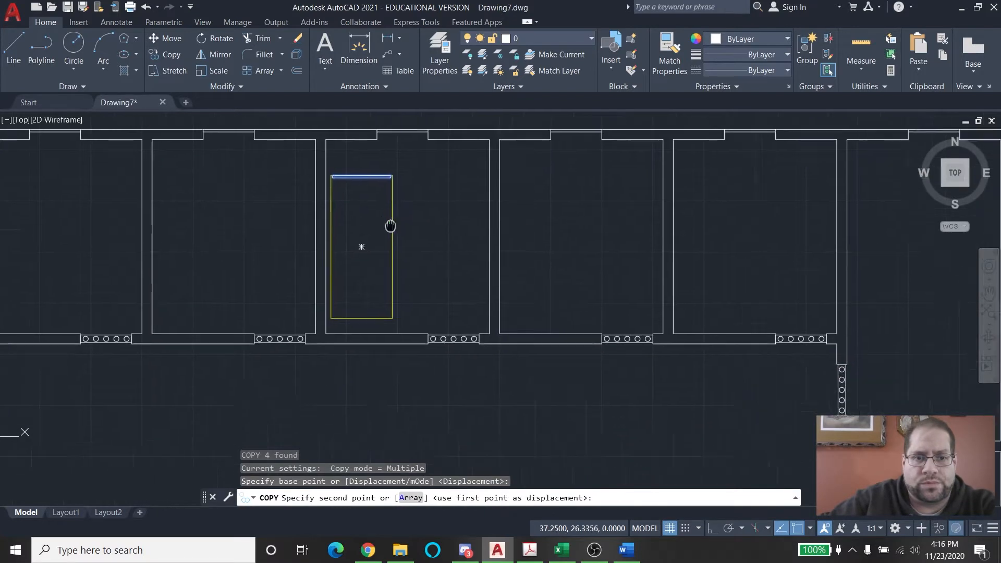
left_click(355, 282)
Draw a vertical polyline joining the left ends of the upper and lower rounded bars
scroll(355, 284, "up", 3)
scroll(331, 211, "up", 1)
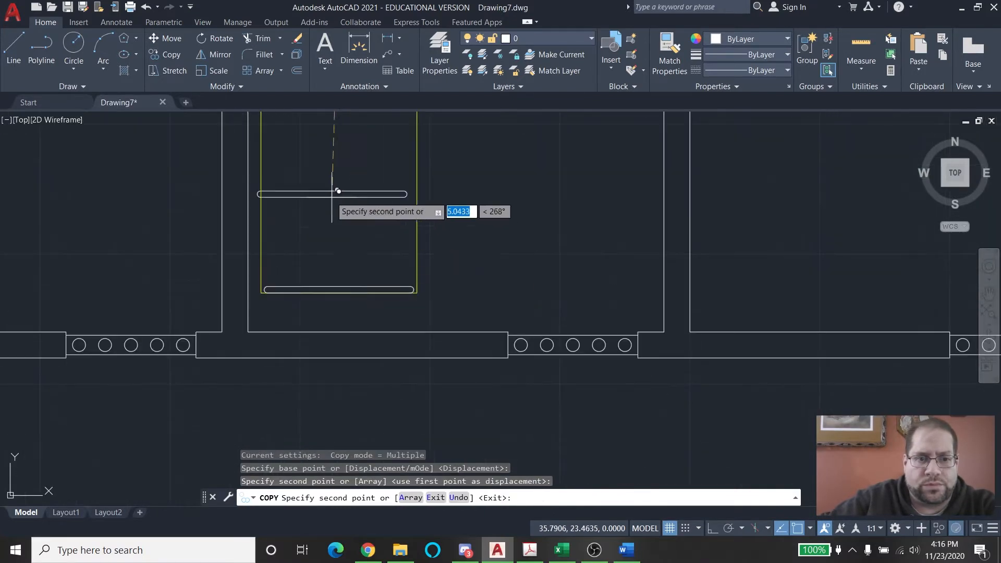
middle_click_drag(331, 211, 346, 290)
middle_click_drag(335, 183, 370, 276)
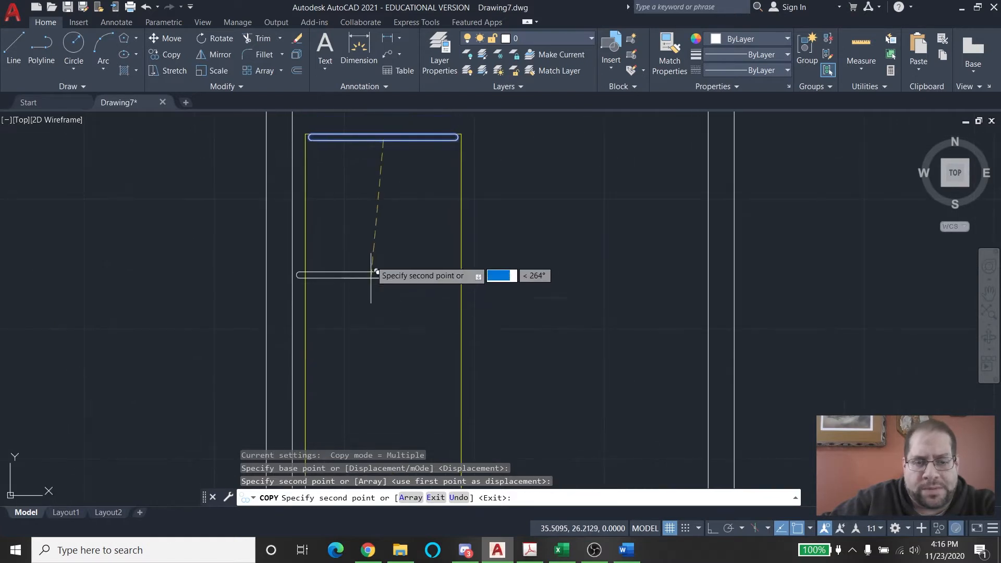
middle_click_drag(386, 182, 371, 166)
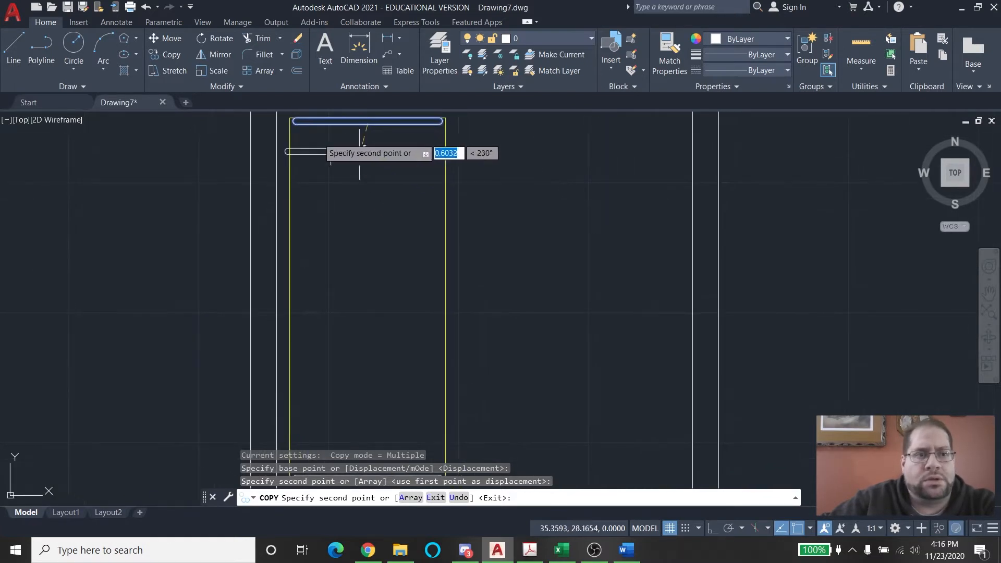
left_click(41, 47)
middle_click_drag(270, 137, 310, 174)
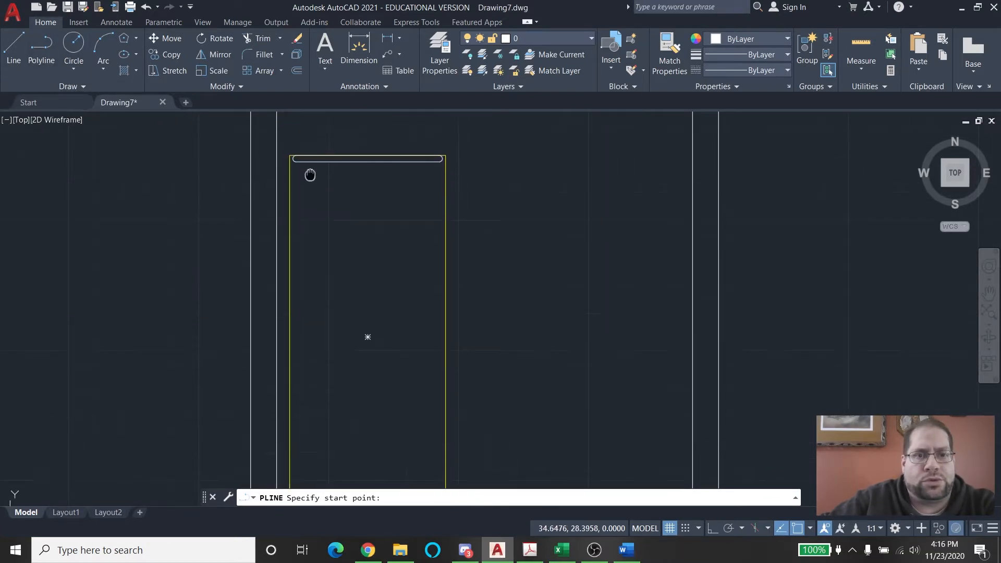
scroll(309, 173, "up", 2)
left_click(284, 150)
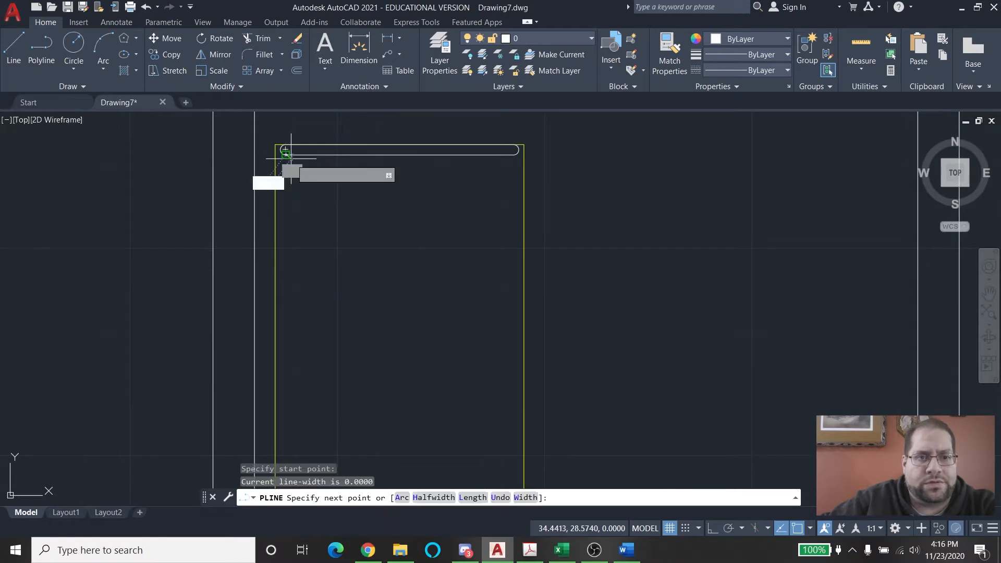
middle_click_drag(289, 358, 202, 111)
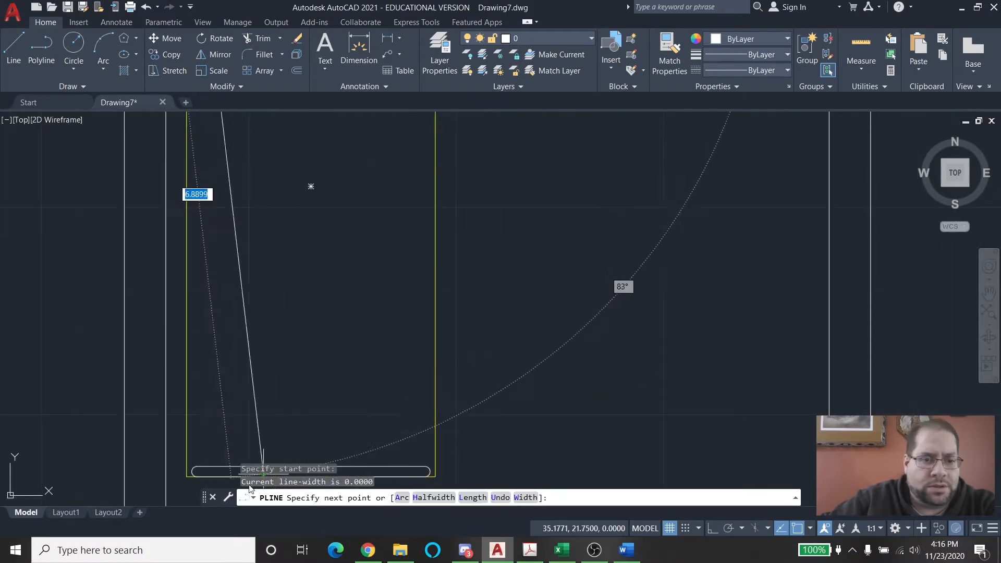
left_click(197, 467)
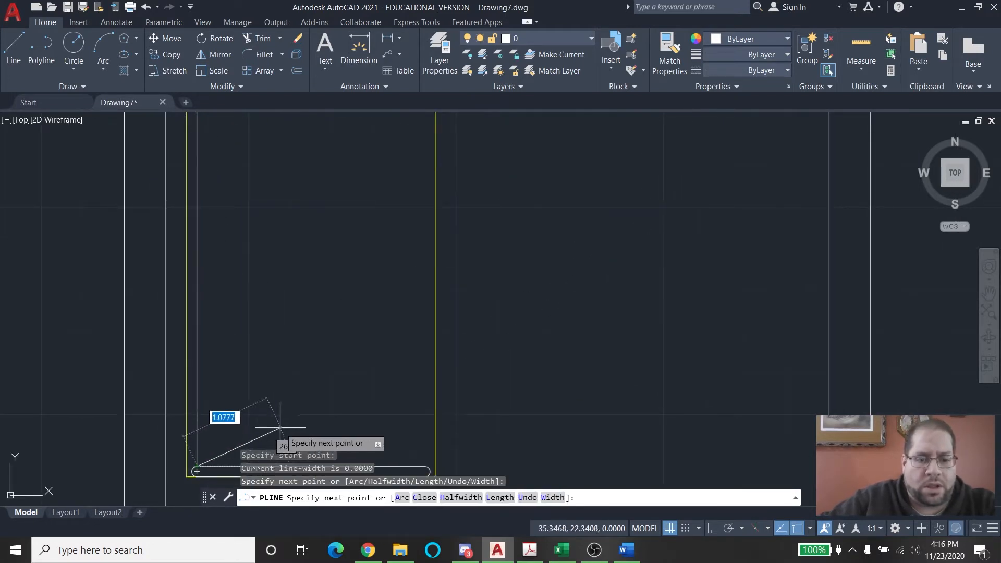
key("Return")
Draw a matching vertical polyline joining the right ends of the two bars, undoing the misplaced endpoint
middle_click_drag(443, 183, 421, 363)
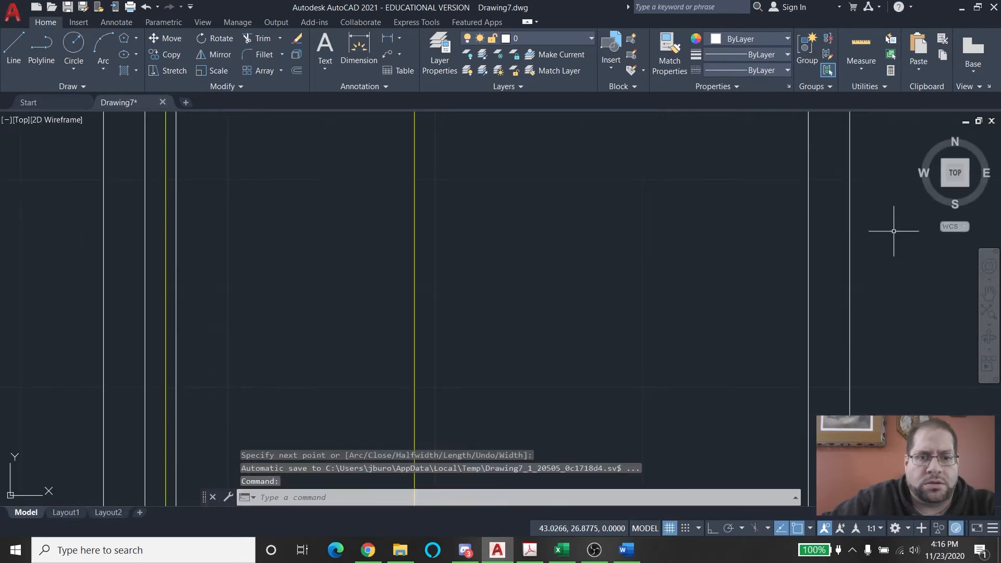
scroll(449, 245, "down", 2)
middle_click_drag(449, 245, 442, 303)
key("Return")
scroll(427, 244, "up", 5)
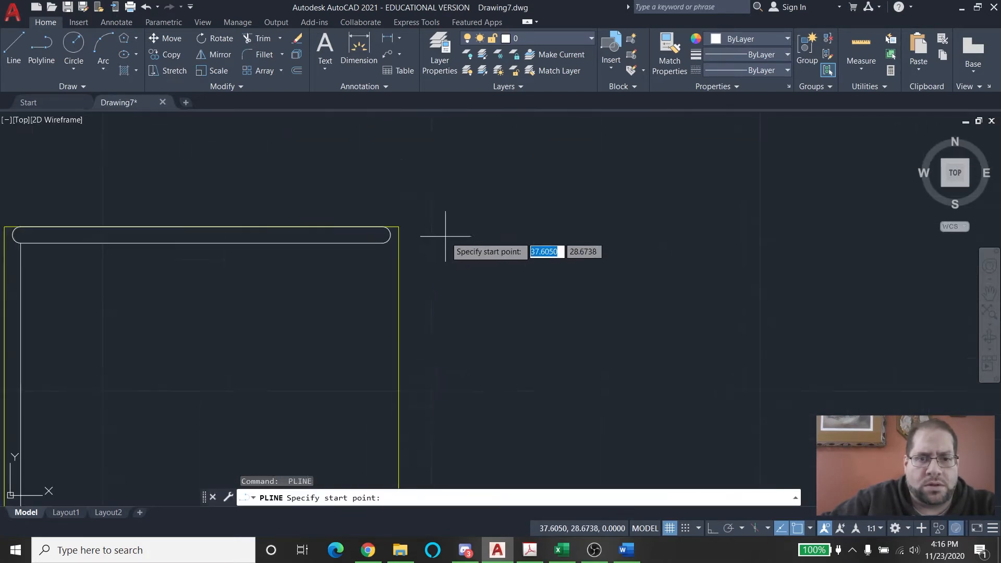
left_click(382, 242)
scroll(364, 312, "down", 3)
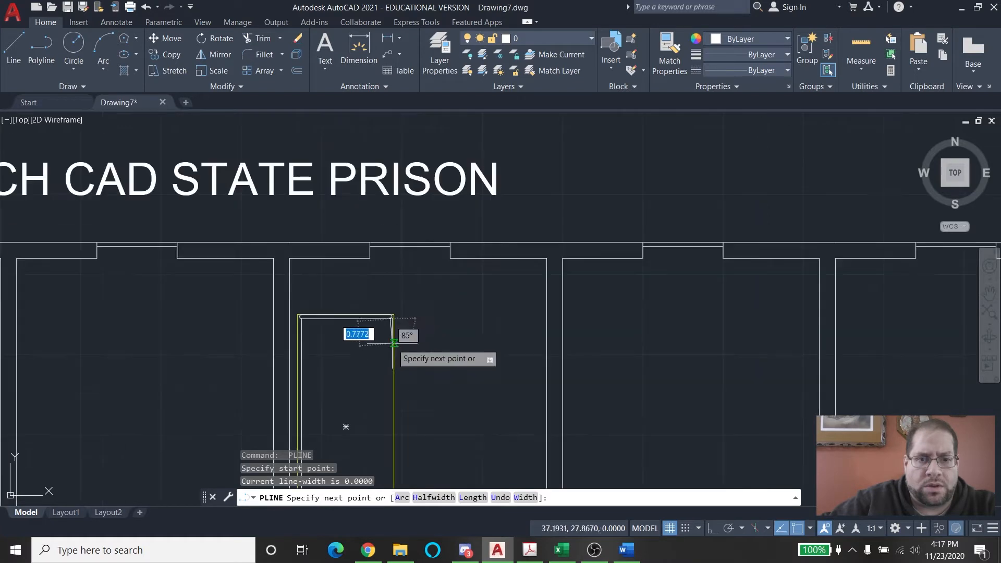
scroll(379, 225, "up", 6)
right_click(331, 288)
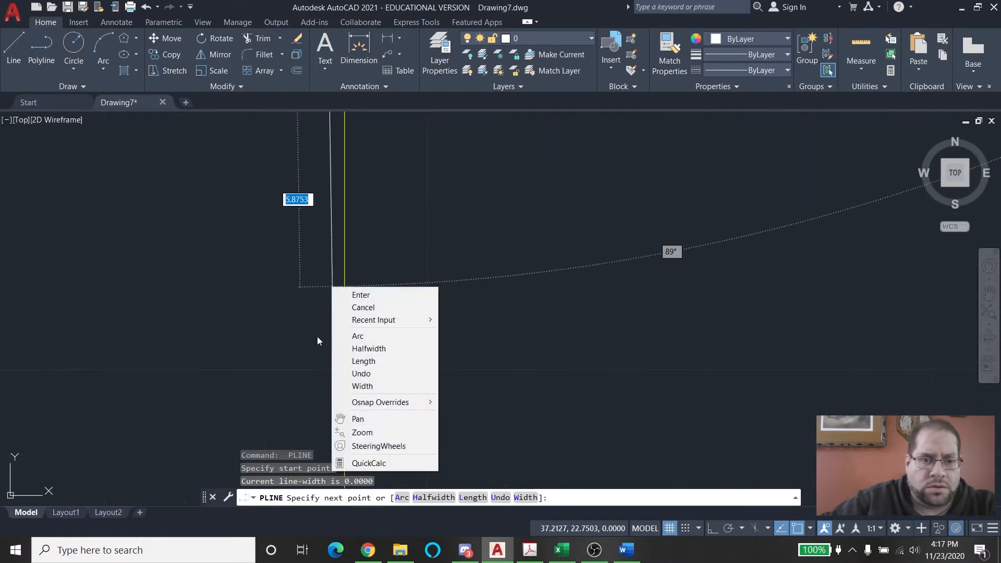
left_click(248, 375)
middle_click_drag(296, 402, 291, 309)
key("ctrl+z")
scroll(303, 303, "up", 2)
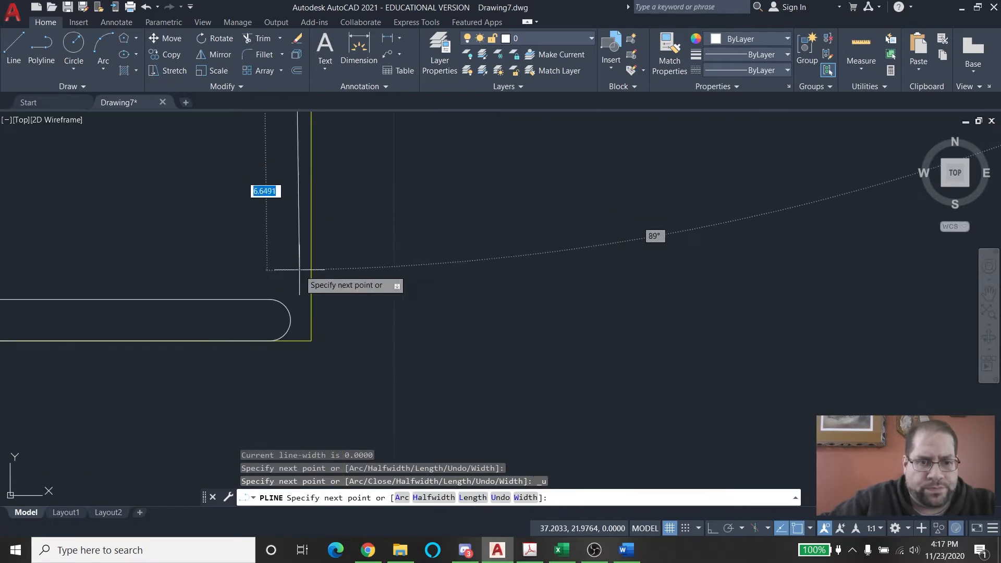
left_click(269, 299)
key("Escape")
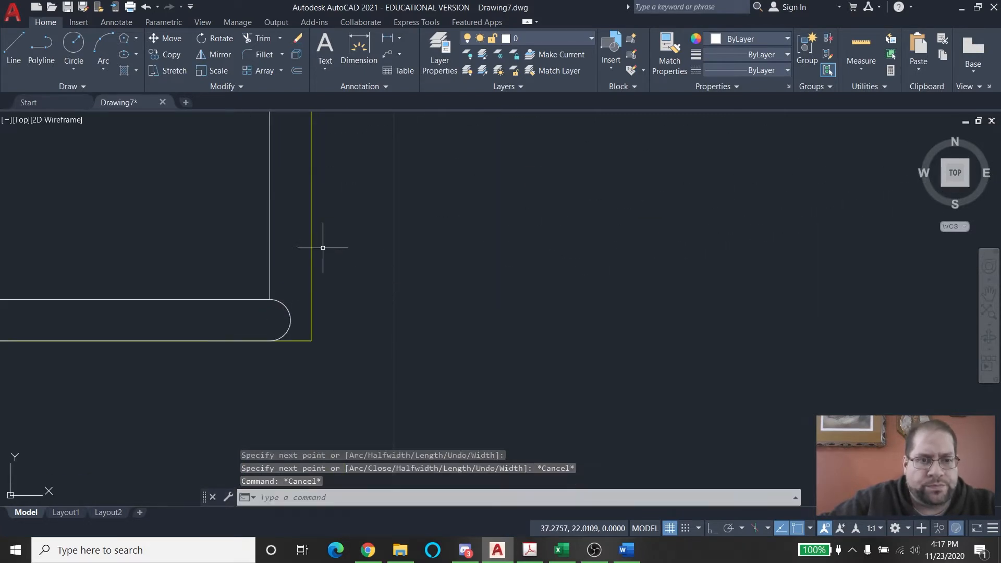
Draw a pillow rectangle about 2.23 by 0.93 units just above the lower bar, between the side lines
scroll(313, 255, "down", 4)
middle_click_drag(313, 255, 384, 310)
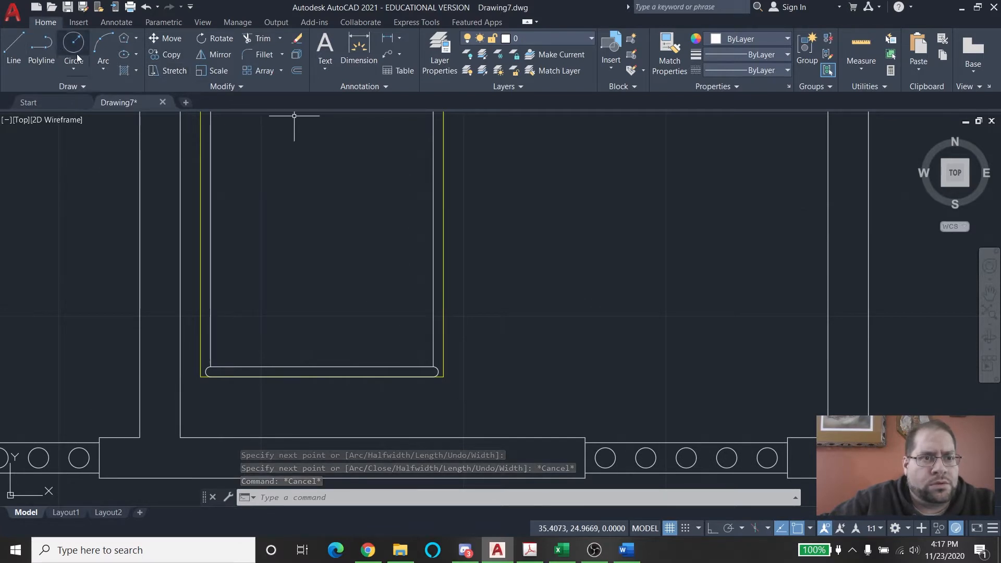
left_click(137, 41)
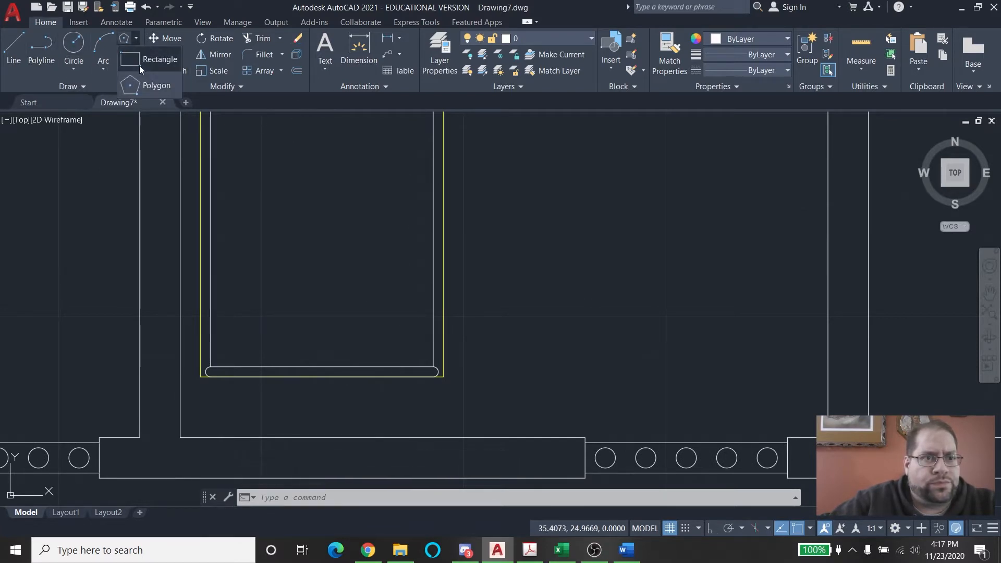
left_click(147, 62)
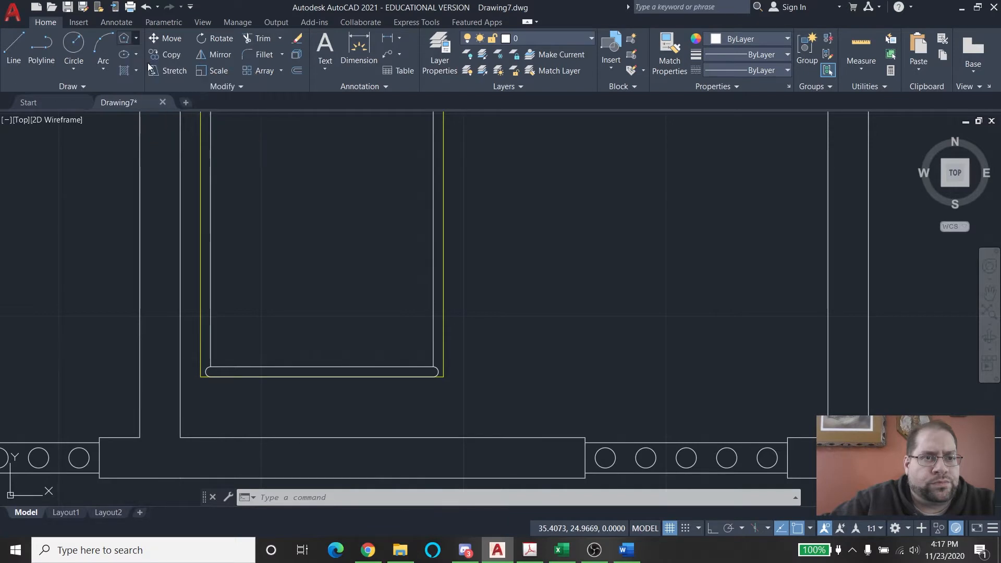
left_click(234, 355)
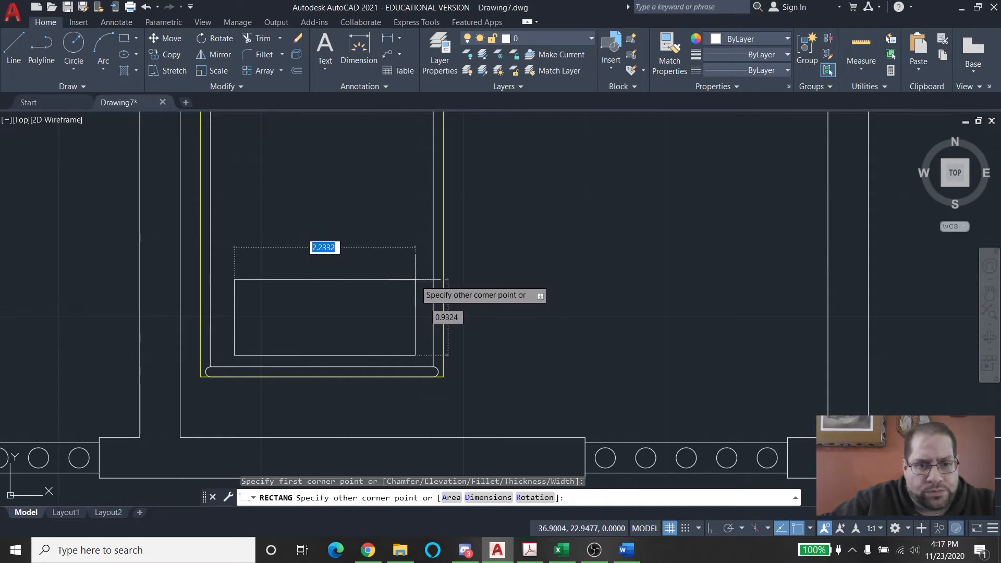
left_click(415, 279)
key("Escape")
key("Escape")
key("Escape")
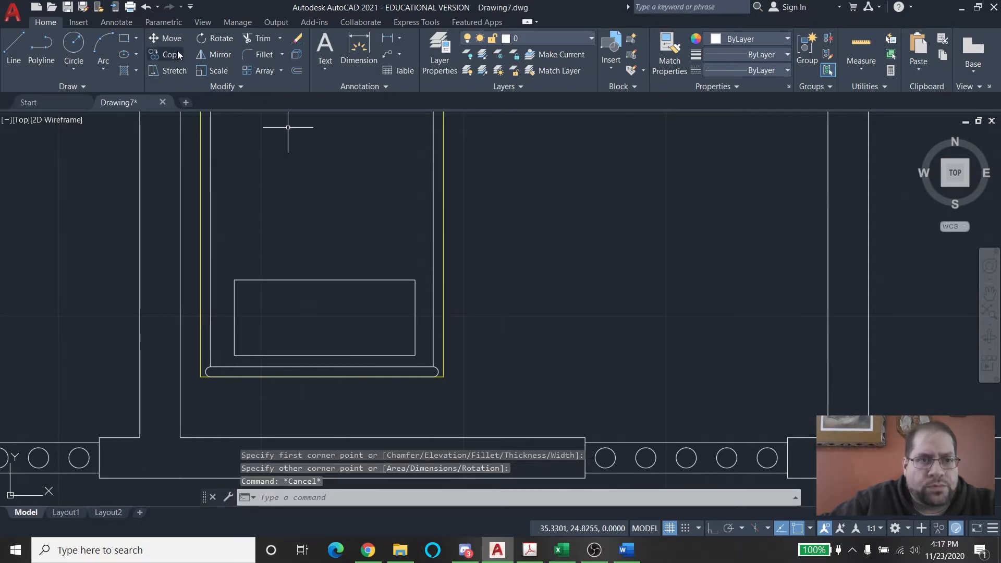
Fillet all corners of the pillow rectangle as a polyline, with a radius of about 0.2 picked by two points
left_click(254, 60)
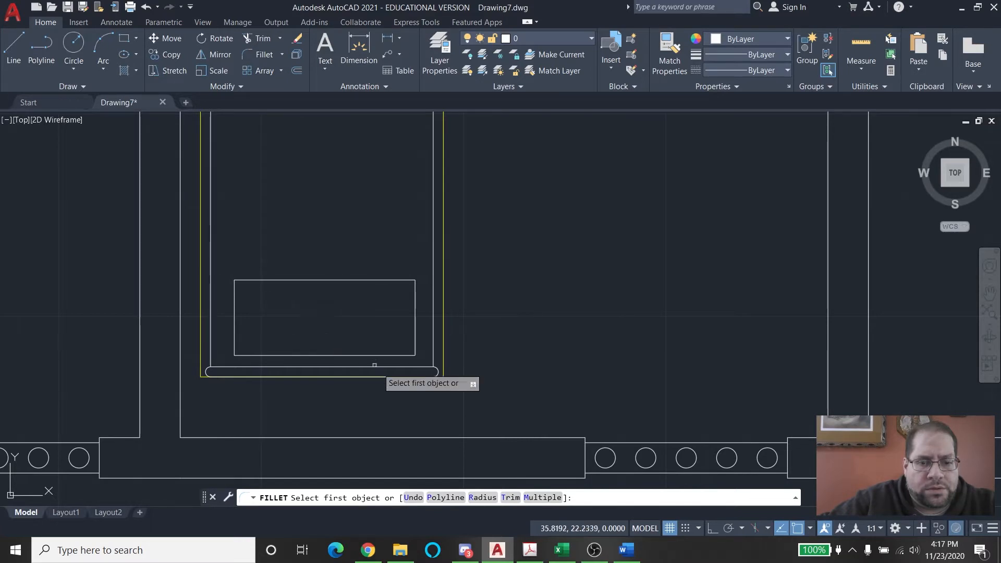
left_click(482, 497)
left_click(305, 230)
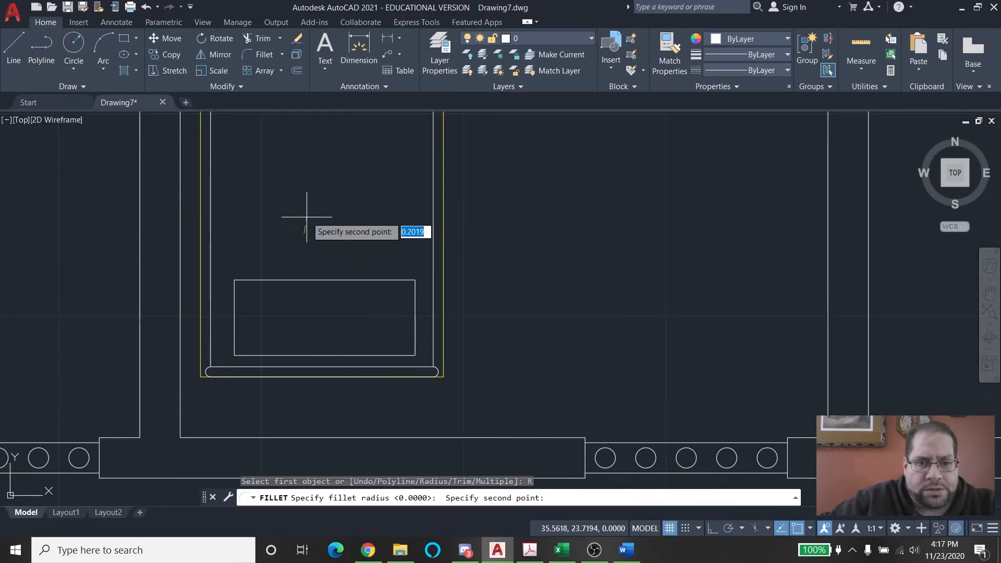
left_click(307, 219)
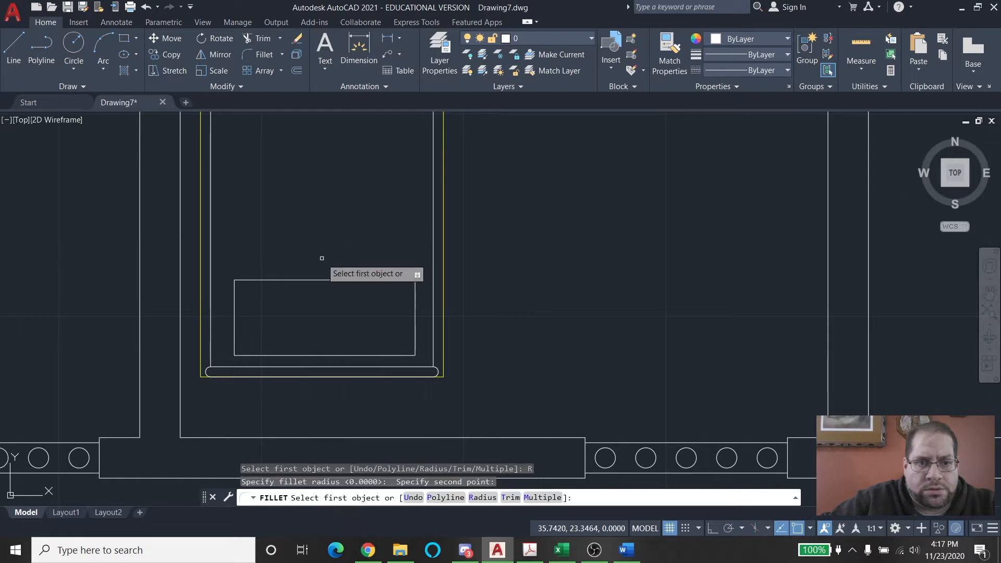
left_click(442, 497)
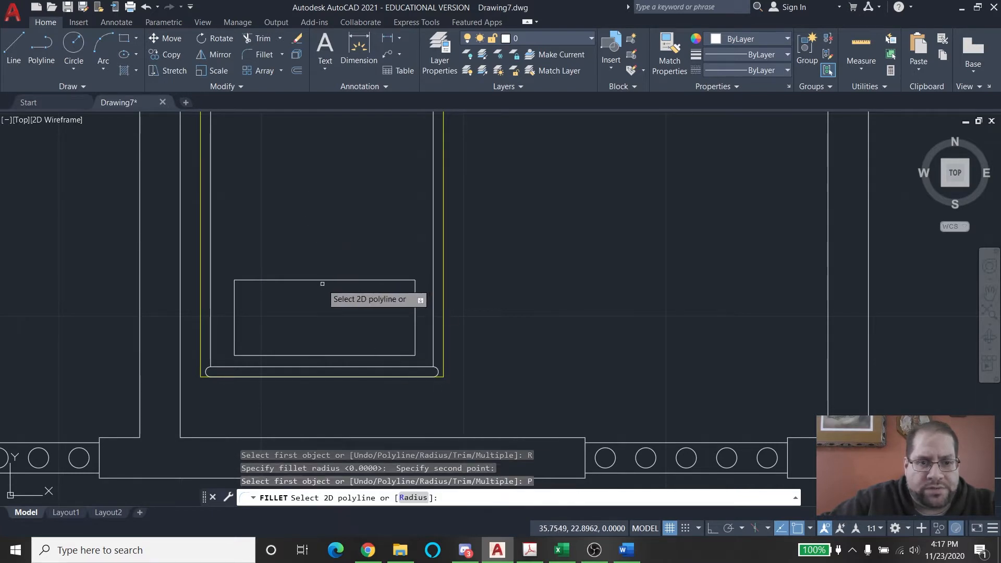
left_click(326, 280)
Draw two horizontal polylines about 0.15 units apart across the bed just above the pillow, spanning between the side lines
middle_click_drag(334, 255, 343, 307)
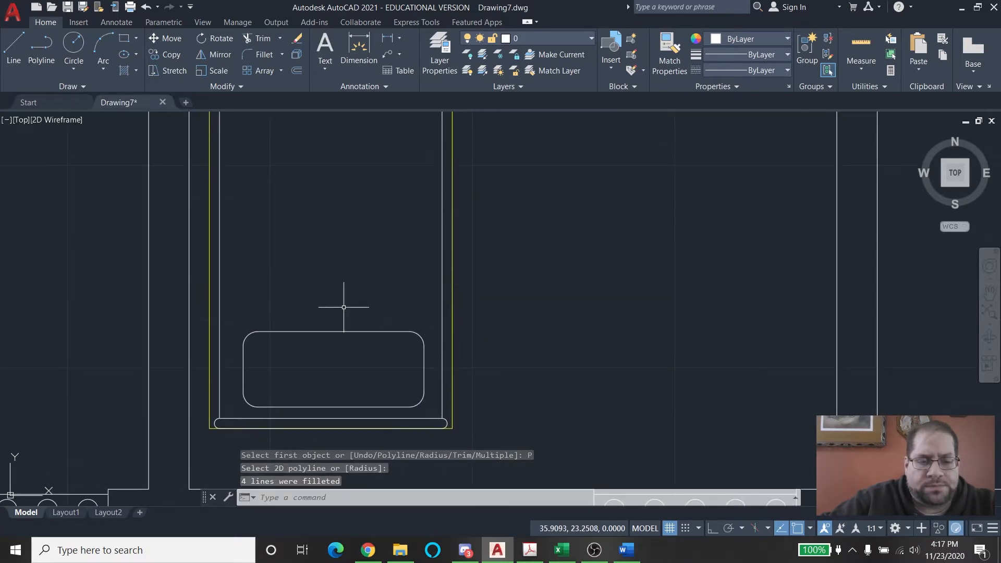
middle_click_drag(365, 255, 310, 268)
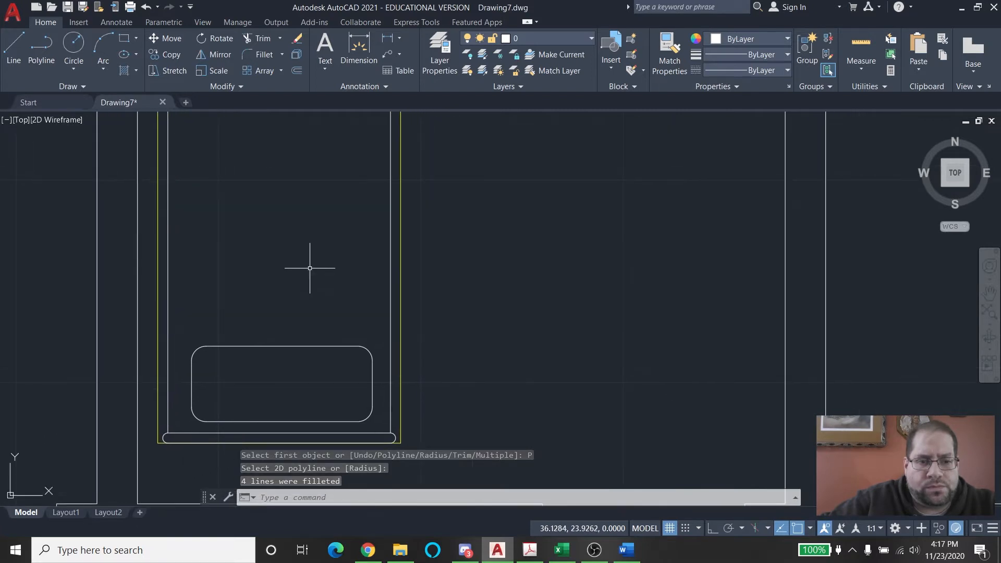
left_click(41, 49)
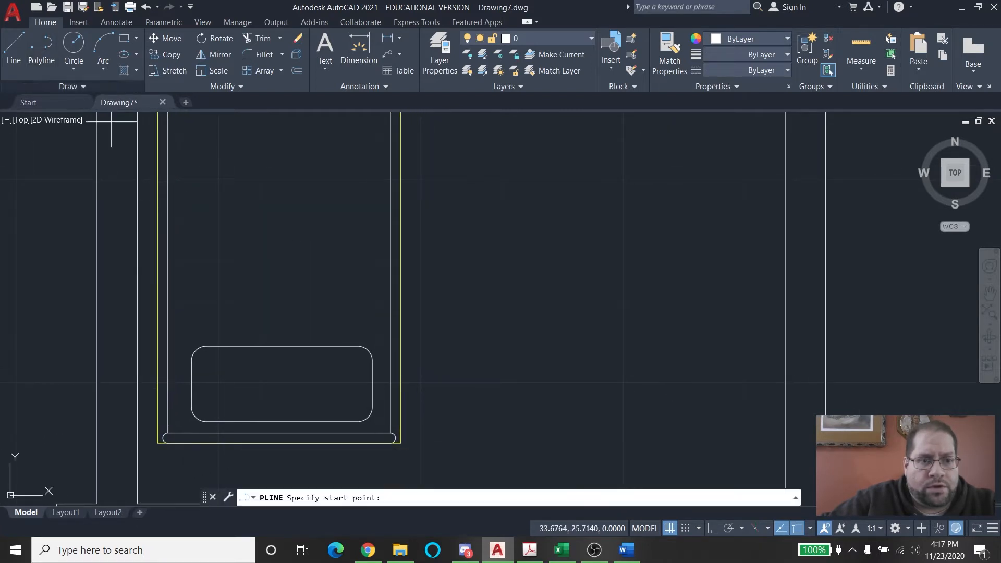
left_click(168, 334)
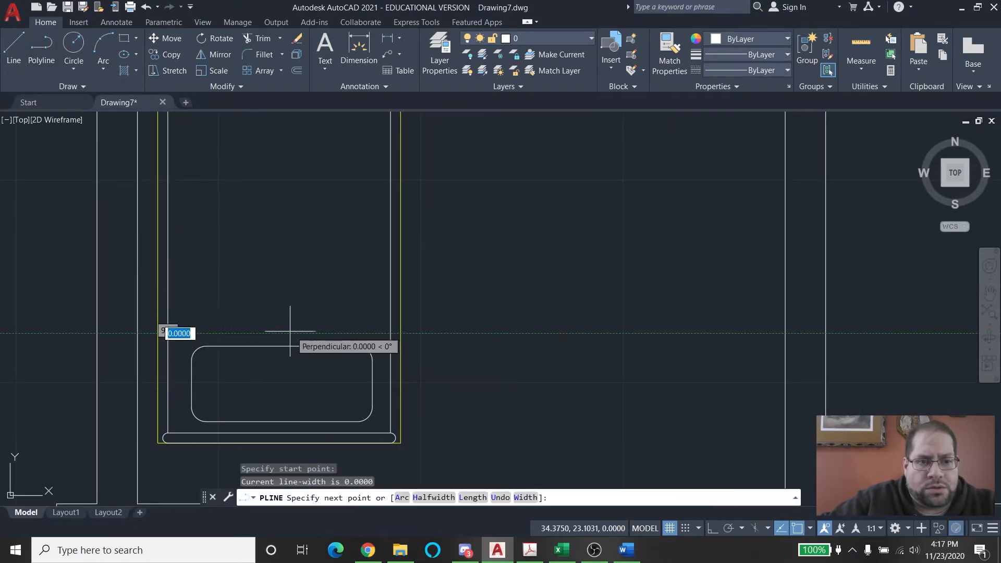
left_click(390, 334)
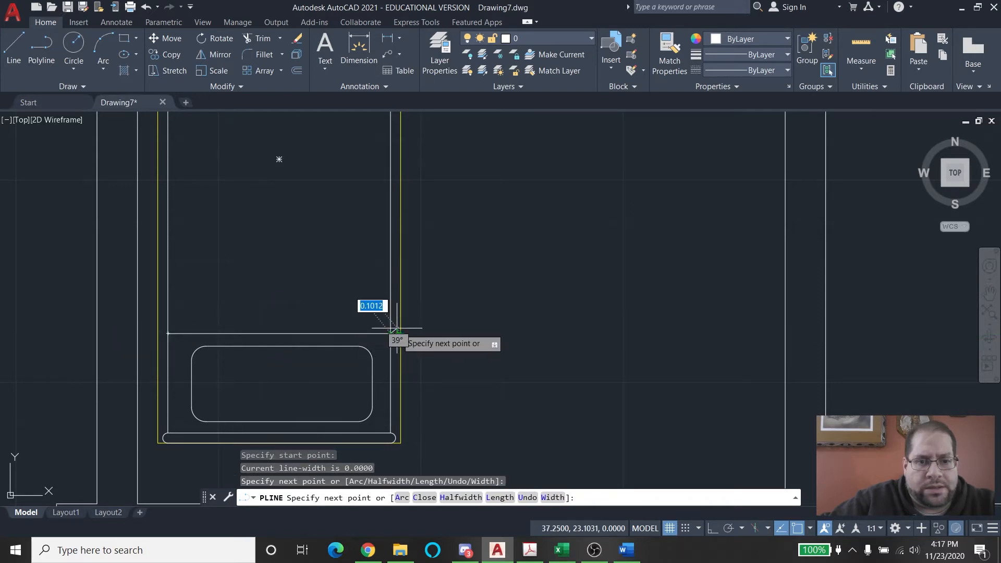
key("Return")
key("Return")
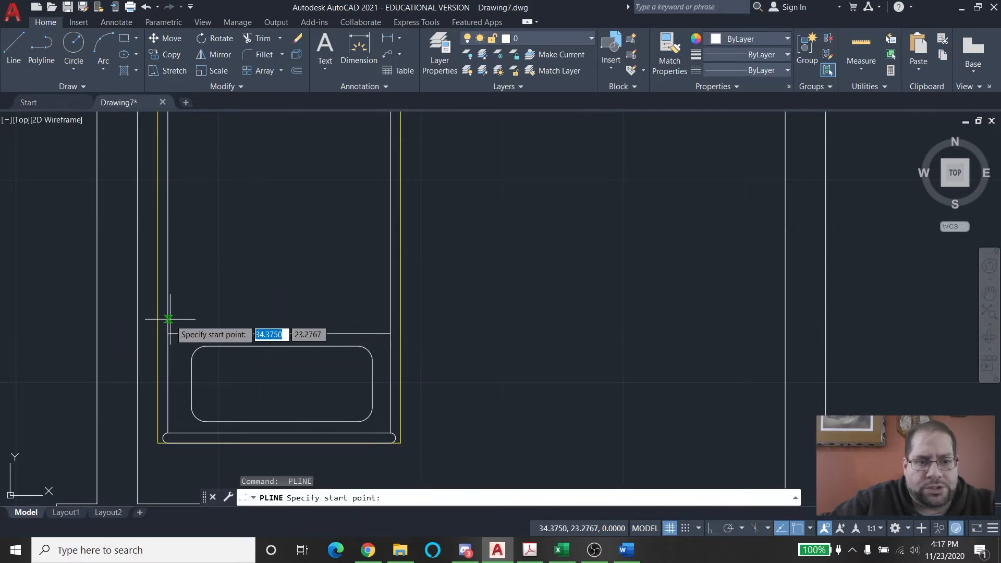
left_click(167, 321)
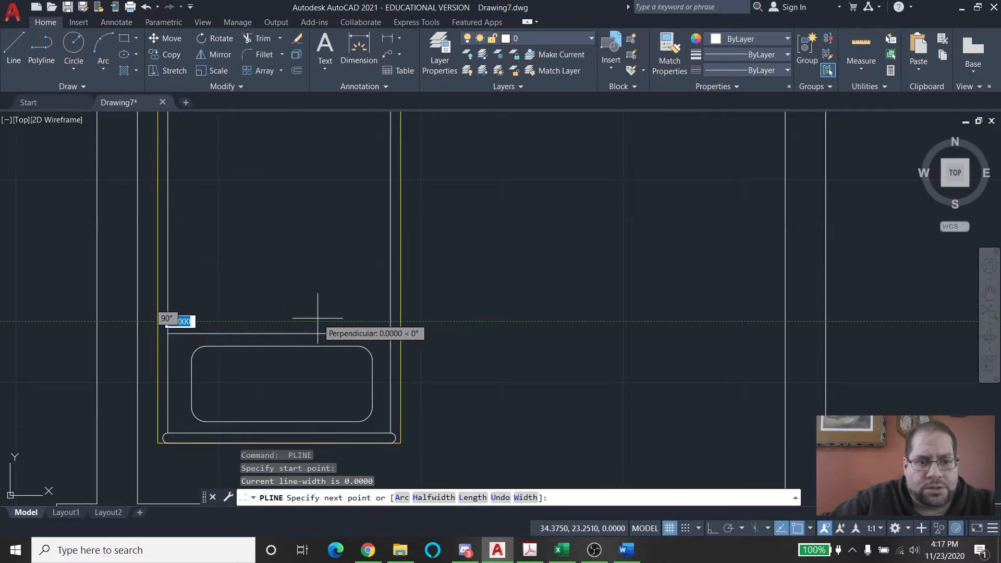
left_click(388, 321)
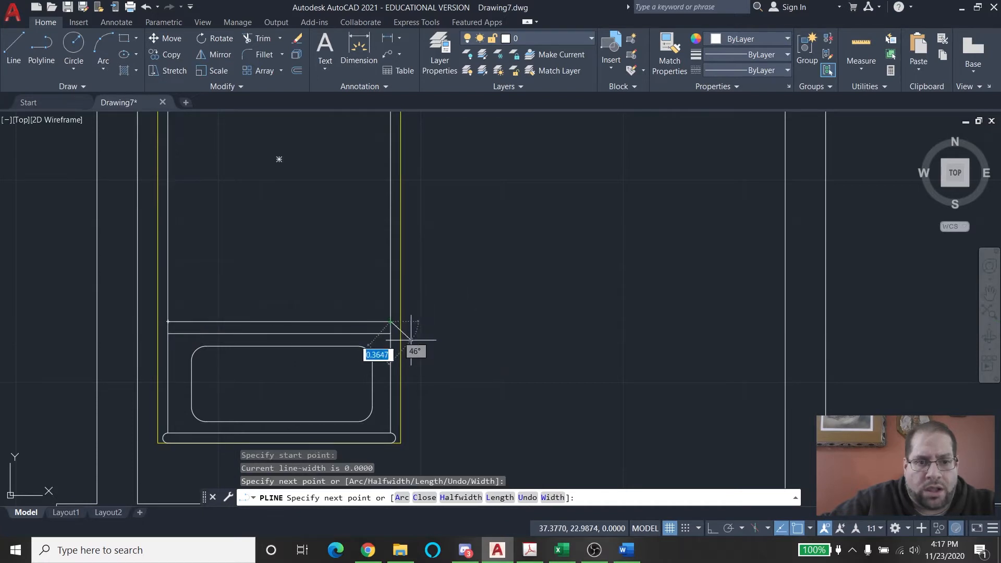
key("Escape")
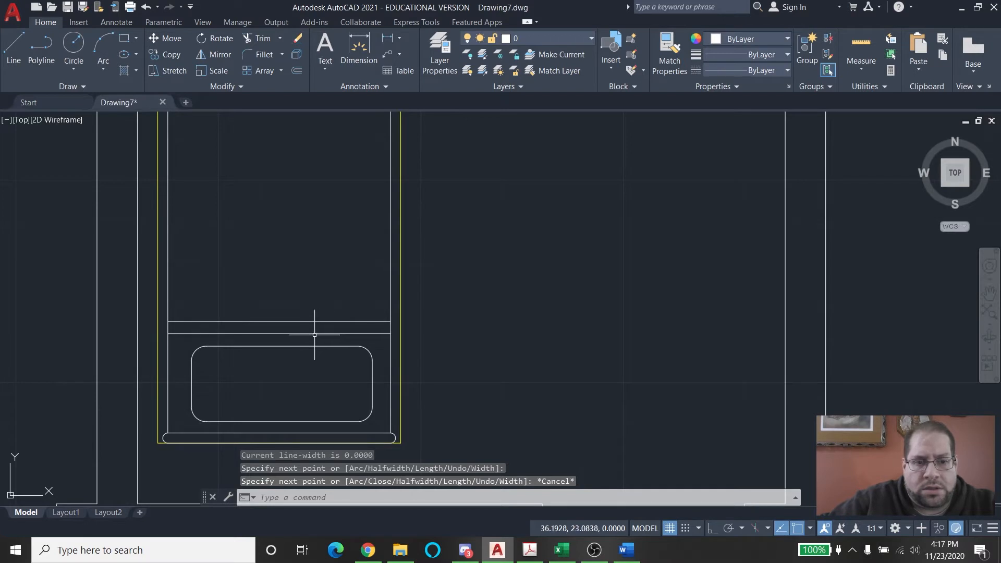
Draw a diagonal polyline about 1.27 units long at 47° from the lower blanket line up to the bed's right side line
key("Return")
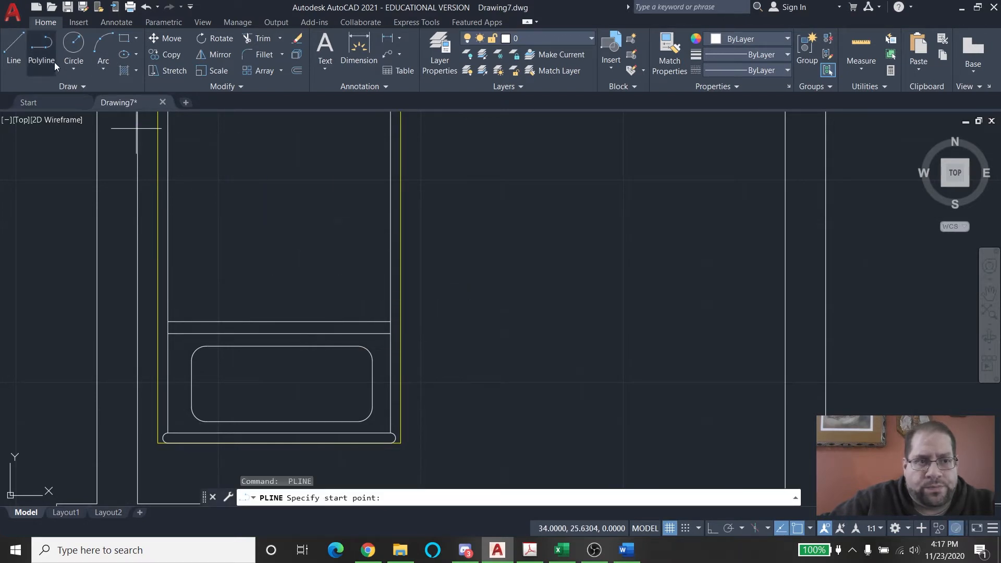
key("Escape")
key("Escape")
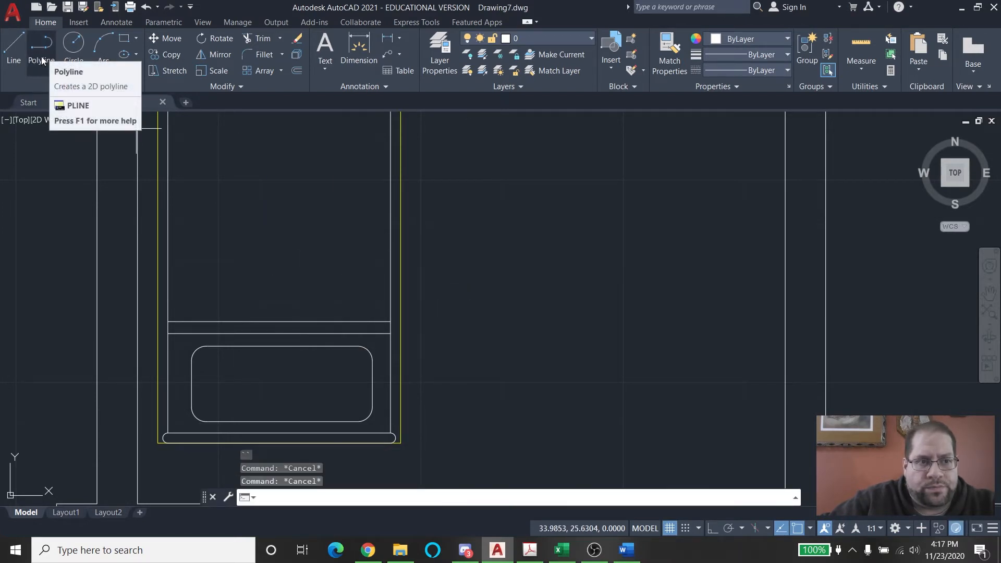
left_click(42, 57)
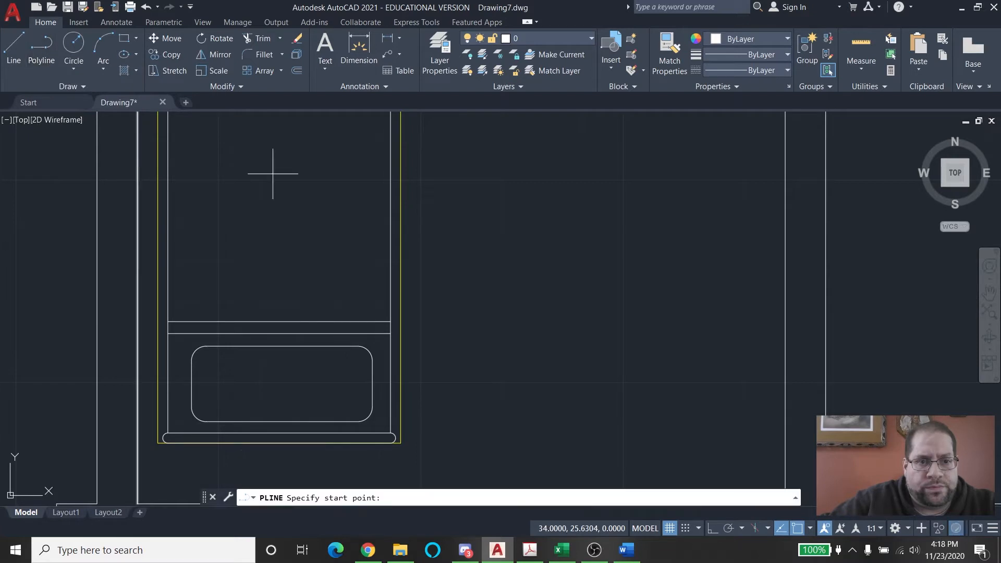
left_click(318, 333)
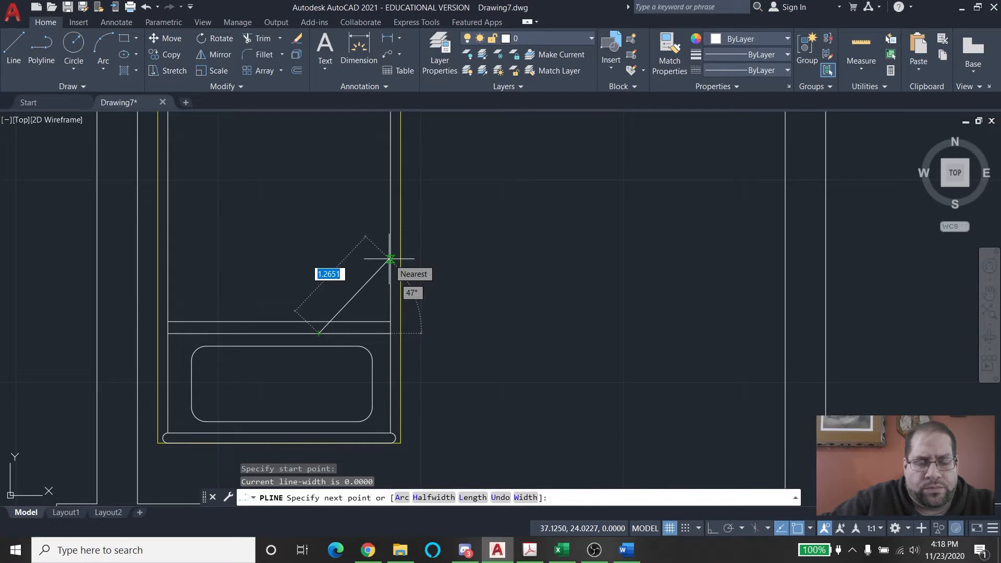
left_click(390, 258)
key("Escape")
key("Escape")
key("Escape")
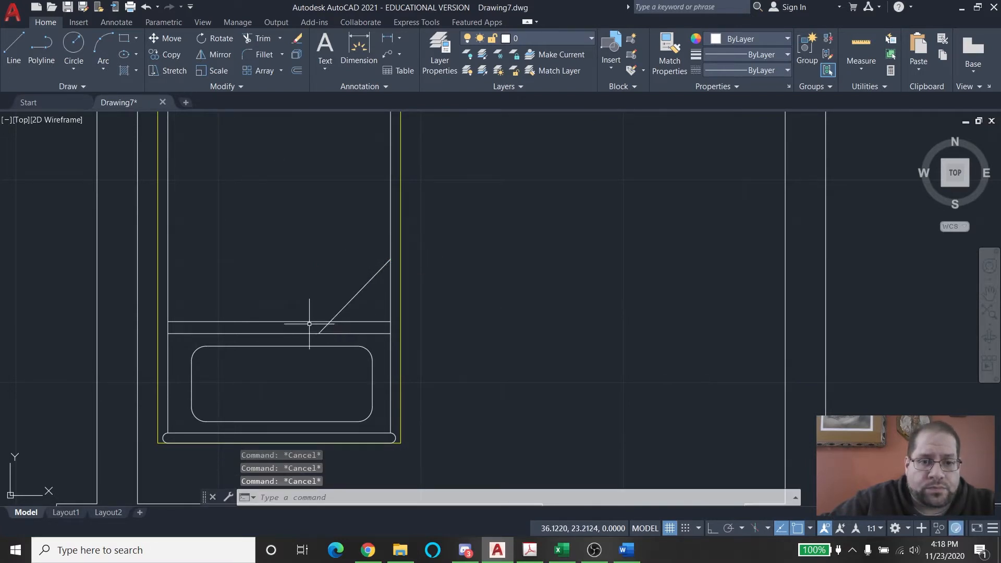
Offset the diagonal polyline toward the upper left, picking the gap between the two horizontal blanket lines as the distance
type("o")
key("Return")
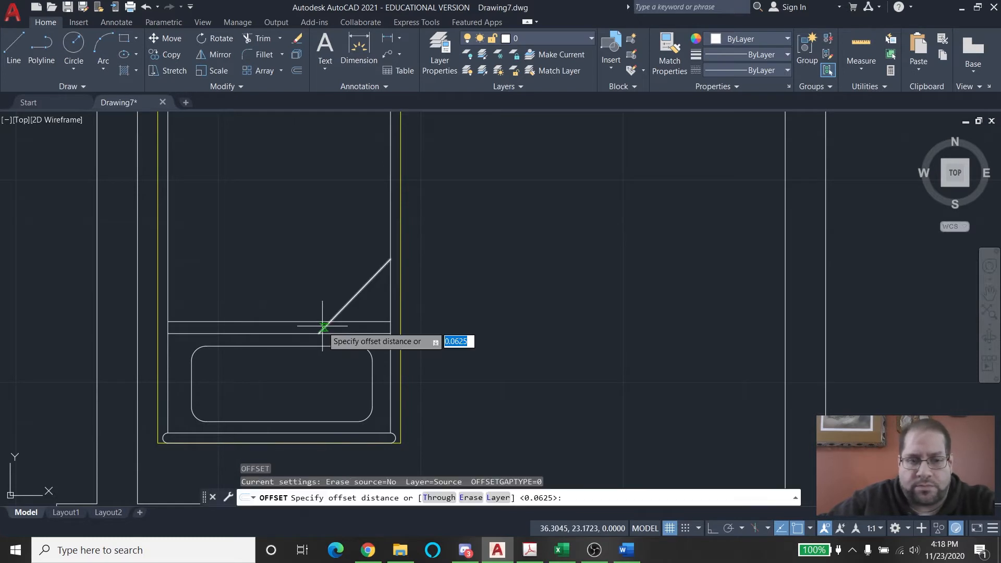
left_click(303, 332)
left_click(302, 322)
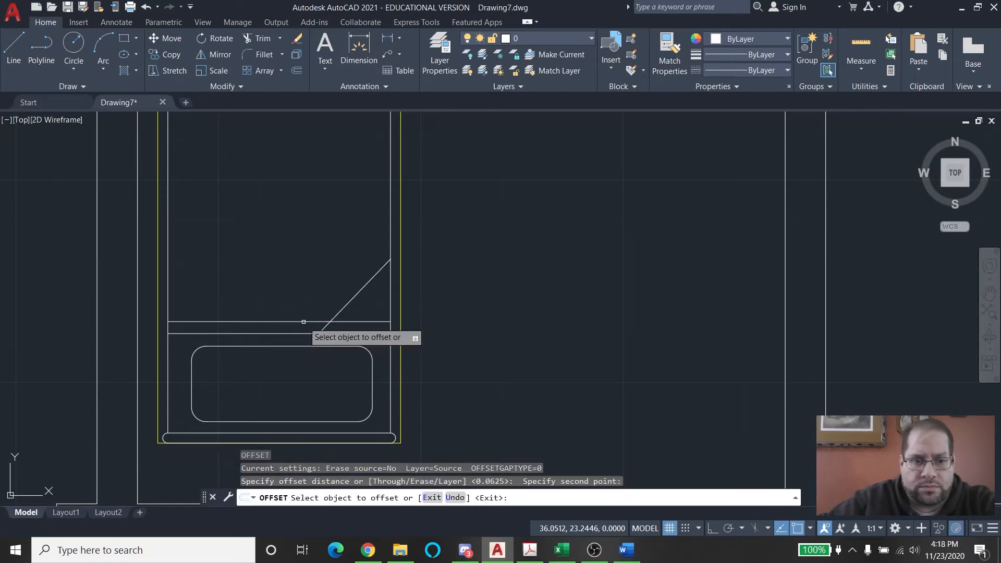
left_click(343, 310)
left_click(338, 284)
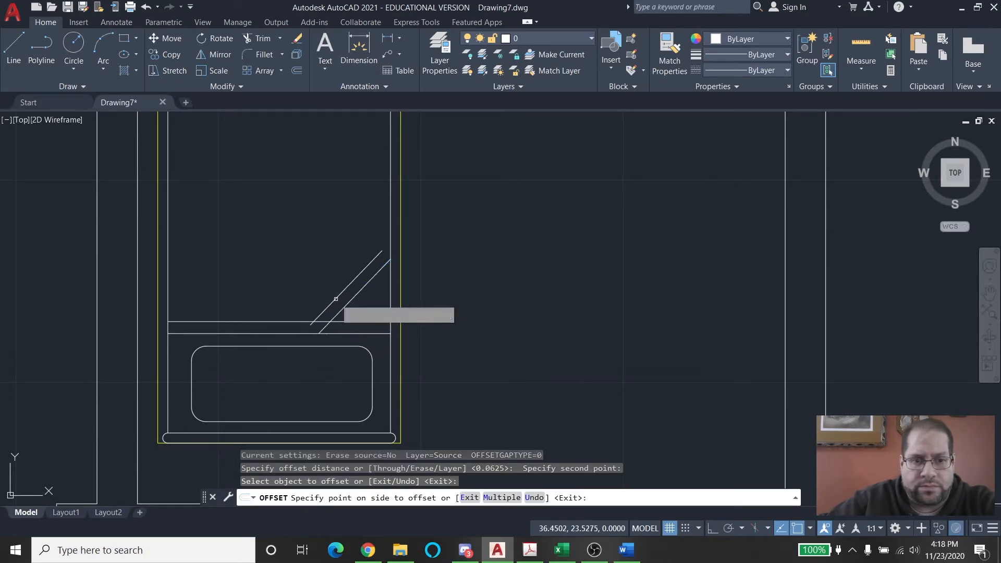
key("Escape")
key("Escape")
key("Escape")
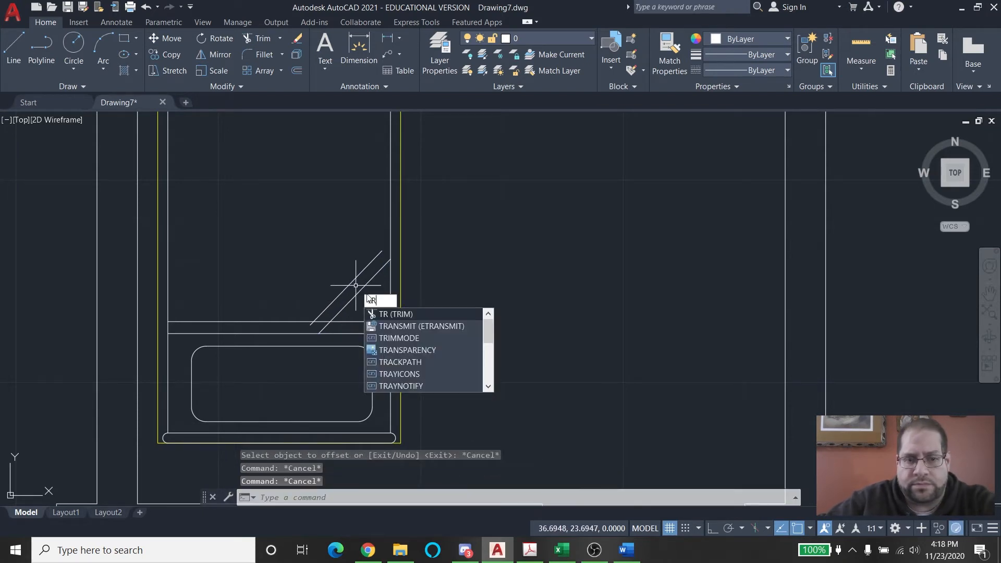
Extend the offset diagonal to the right side line, and trim the horizontal blanket lines beyond the fold to form a turned-down corner
key("Return")
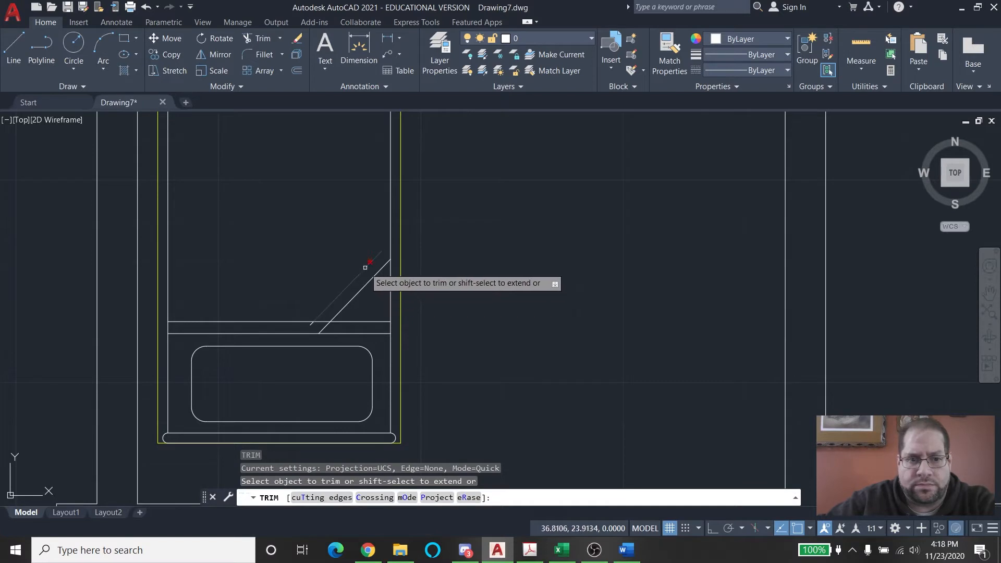
left_click(367, 266)
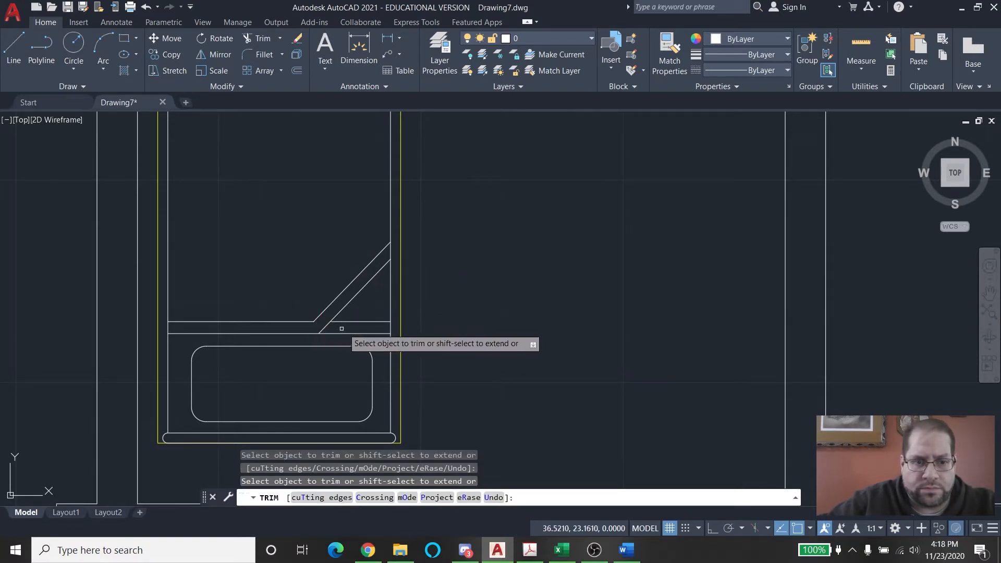
left_click_drag(354, 328, 346, 338)
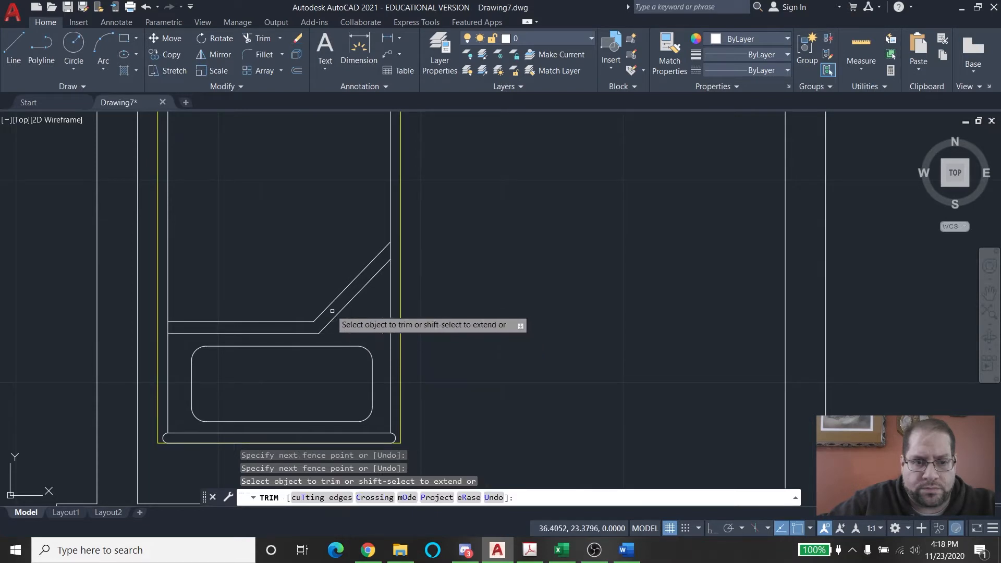
left_click(16, 54)
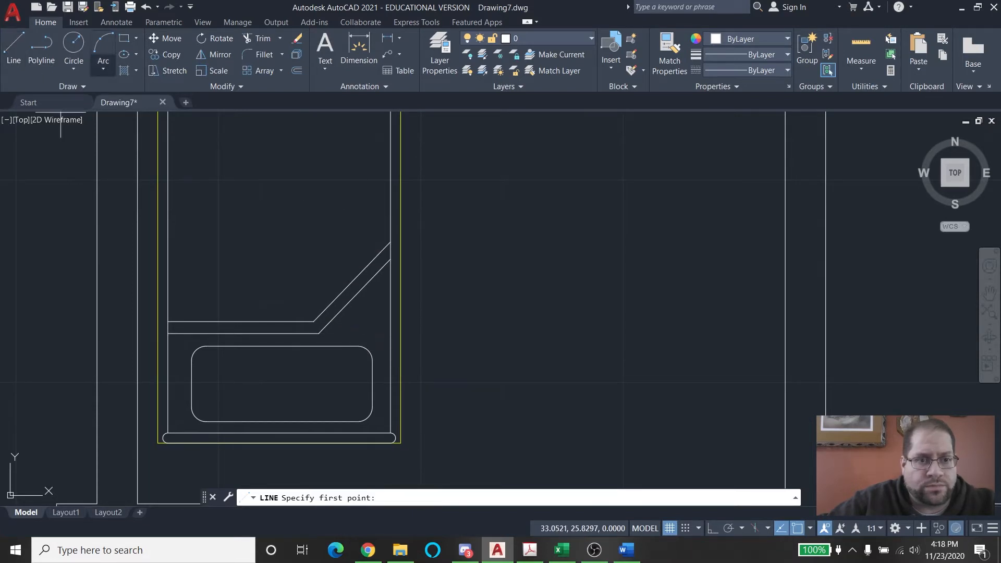
left_click(319, 317)
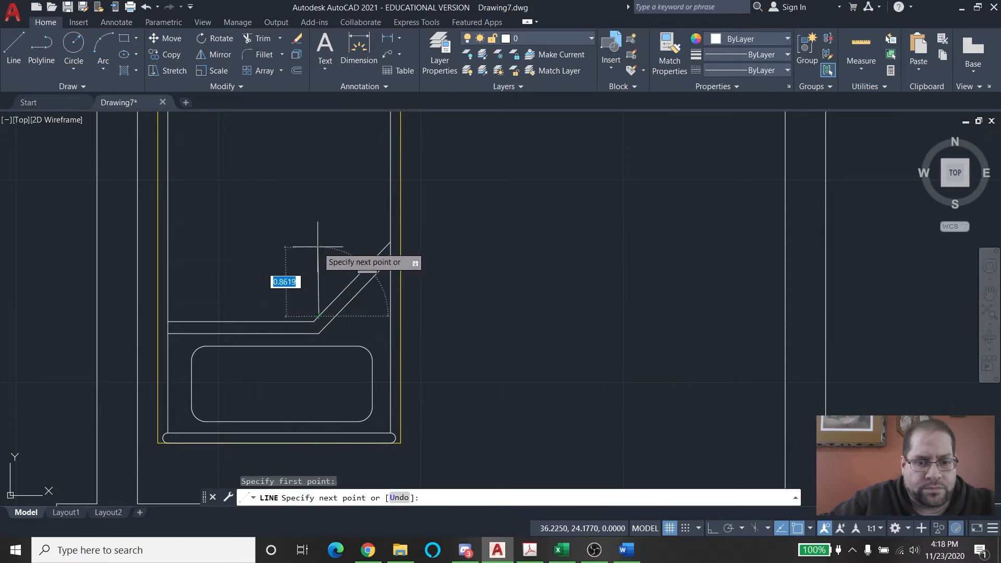
key("F8")
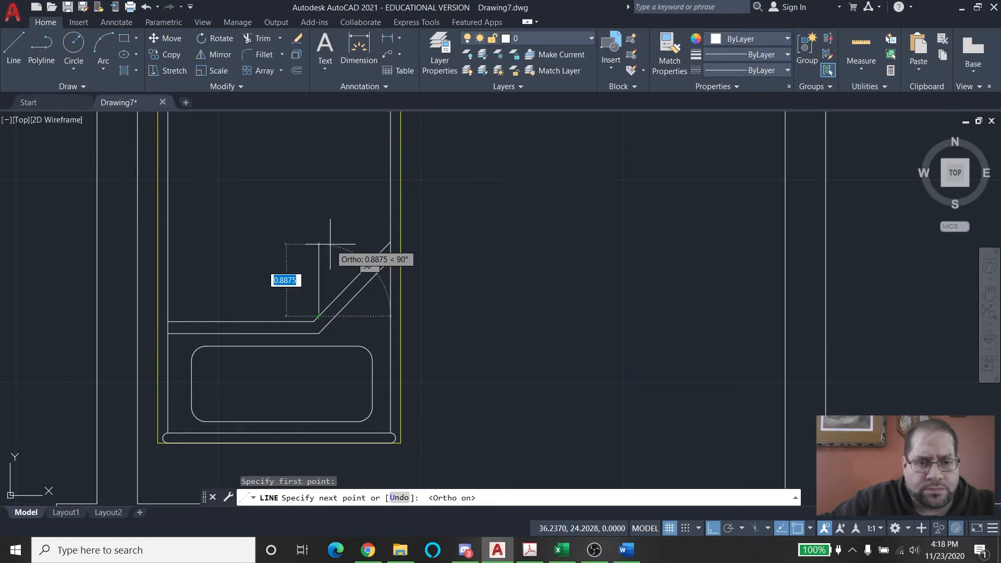
key("Escape")
Erase the yellow construction rectangle around the bed
scroll(368, 279, "down", 8)
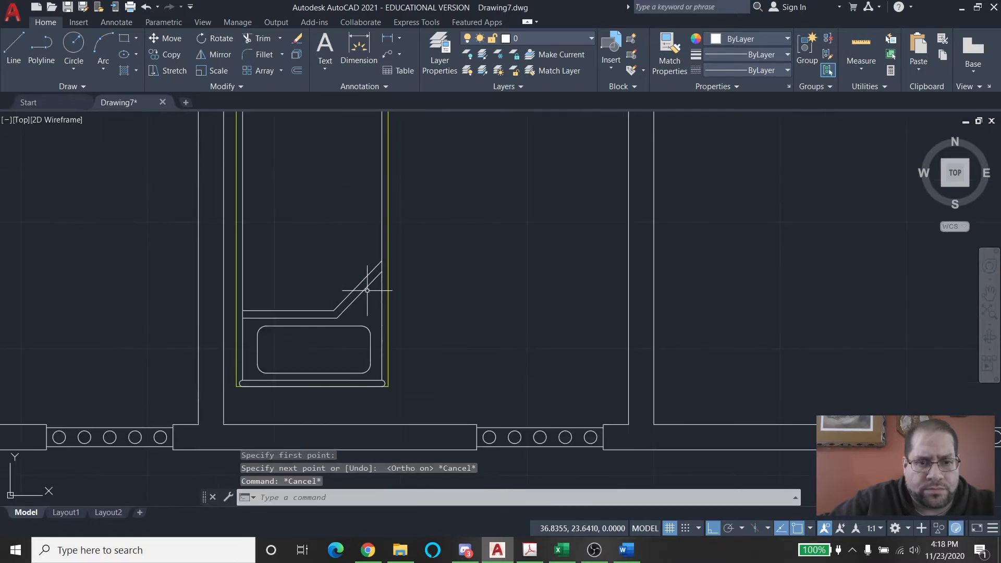
key("Escape")
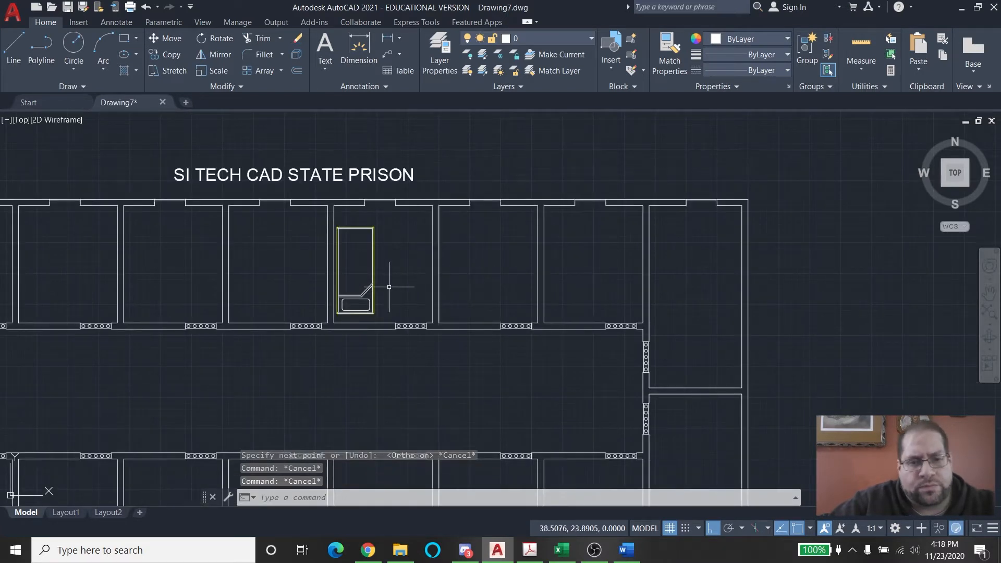
scroll(348, 301, "up", 2)
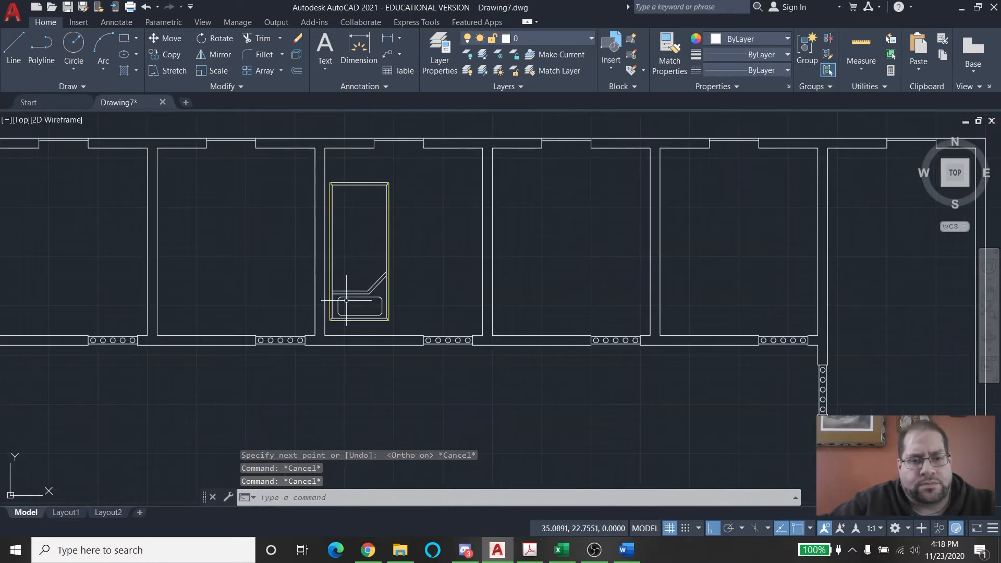
key("Escape")
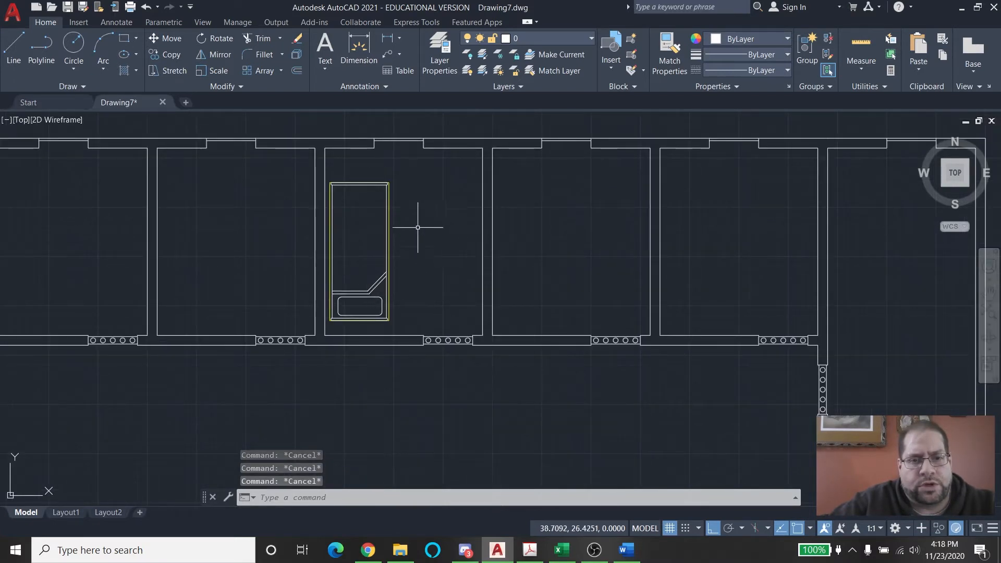
scroll(404, 210, "up", 3)
left_click(360, 180)
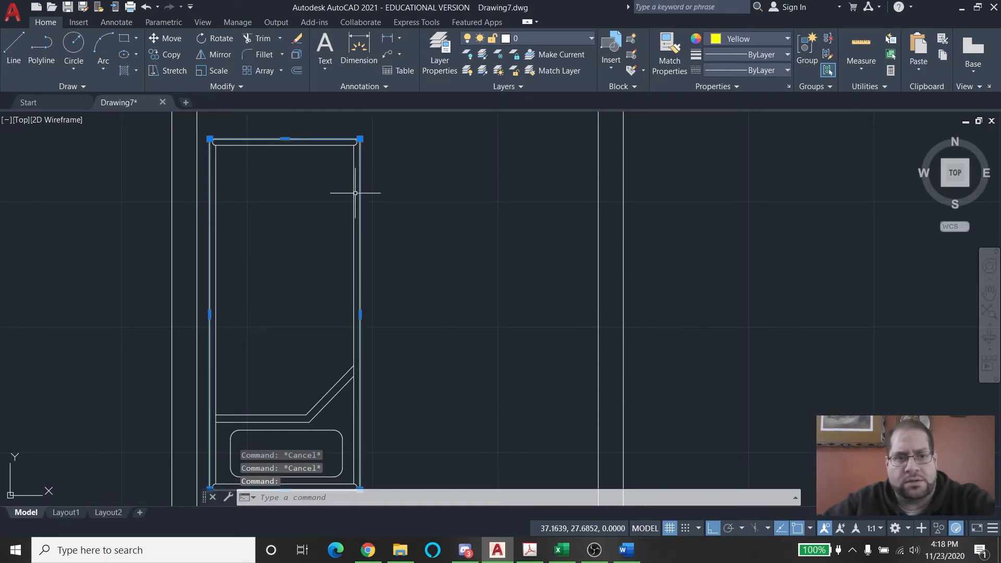
key("Delete")
Define all the bed geometry as a block named Bed, with its base point at the midpoint of the cell's inner left wall
scroll(357, 206, "down", 2)
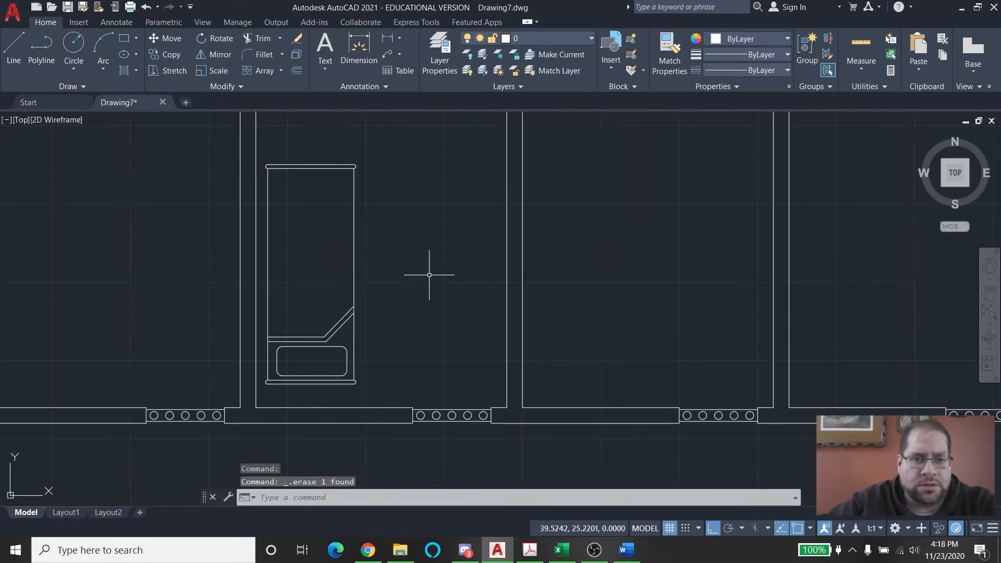
mouse_move(385, 245)
middle_mouse_down()
mouse_move(371, 285)
mouse_move(379, 292)
middle_mouse_up()
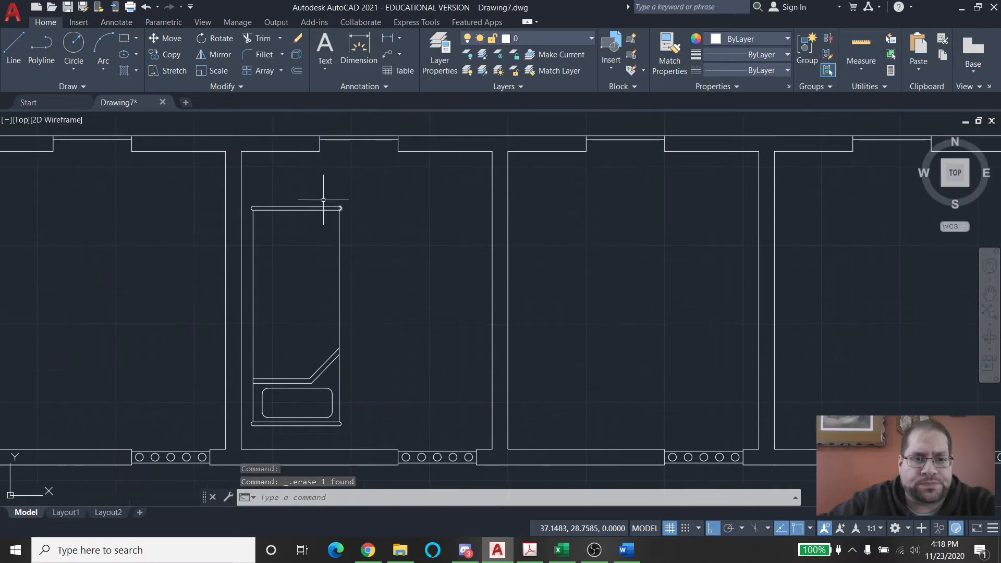
left_click(249, 194)
left_click(427, 458)
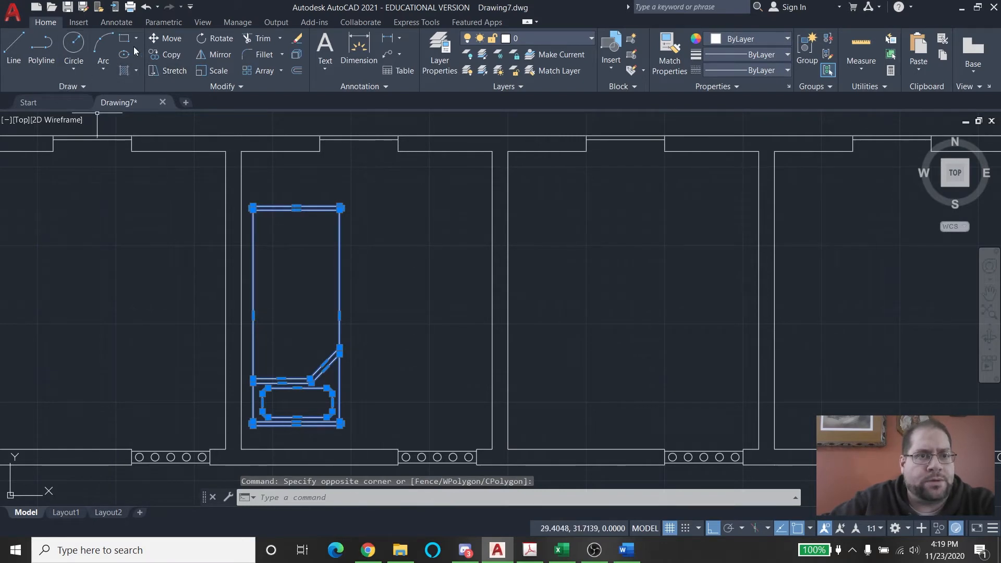
left_click(79, 23)
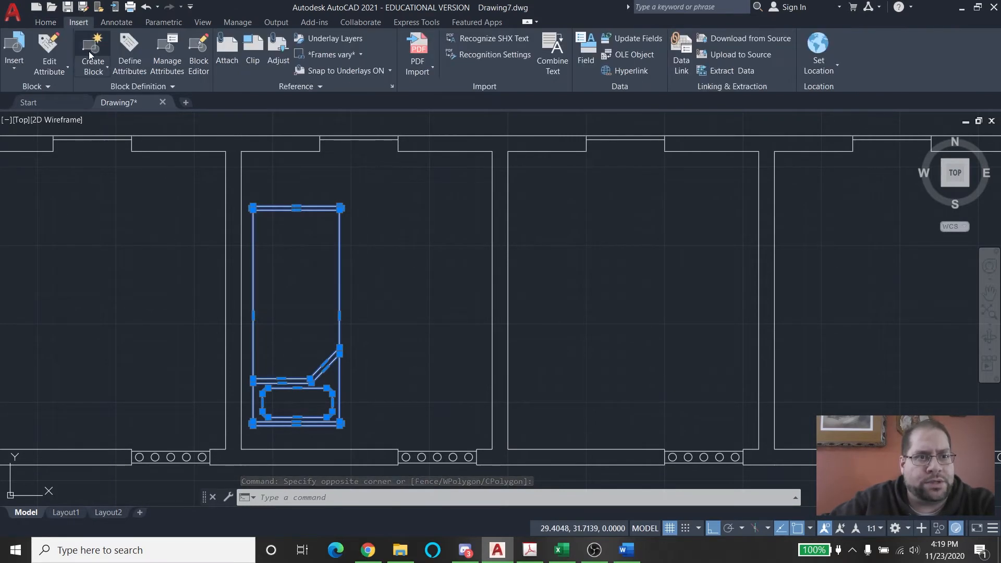
left_click(91, 52)
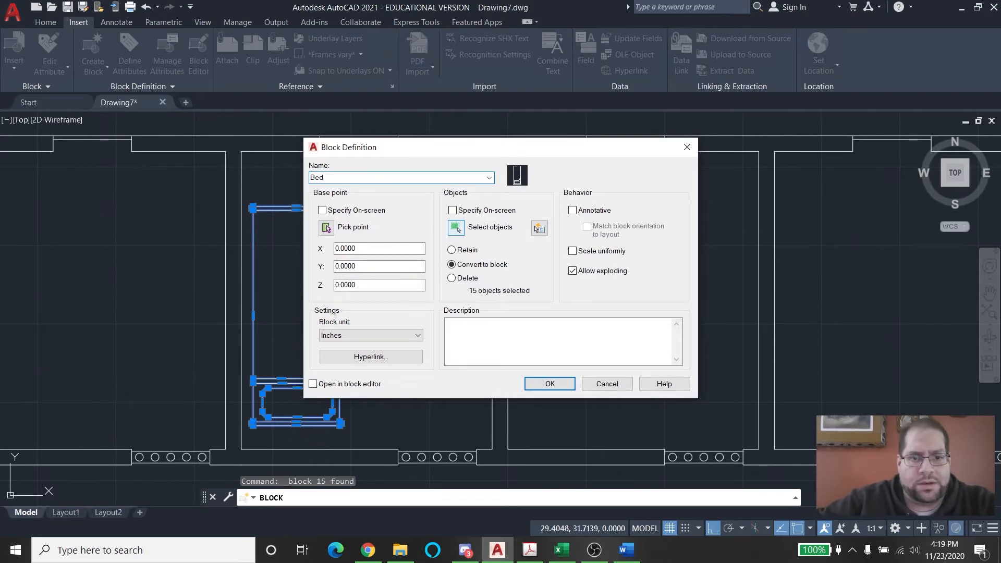
left_click(327, 228)
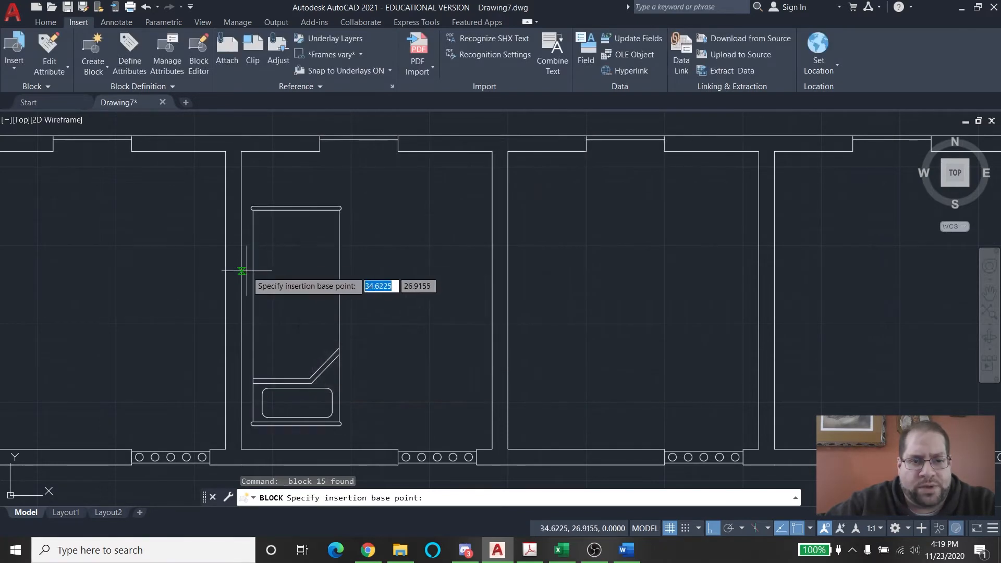
left_click(241, 299)
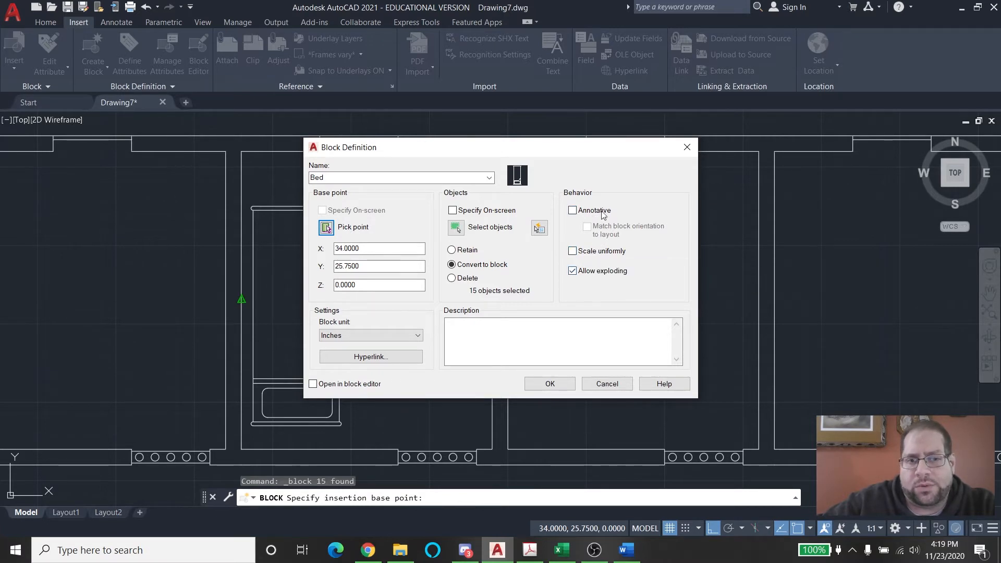
left_click(544, 388)
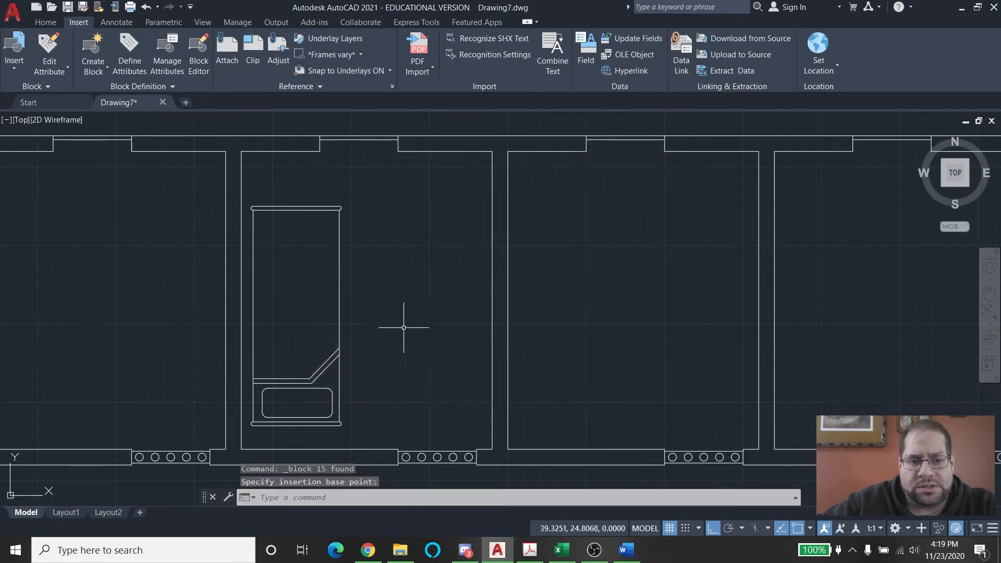
Try moving the bed block horizontally into the neighbouring cell to the right by its grip, and undo the move
mouse_move(387, 297)
middle_mouse_down()
mouse_move(445, 306)
mouse_move(447, 245)
middle_mouse_up()
left_click(409, 240)
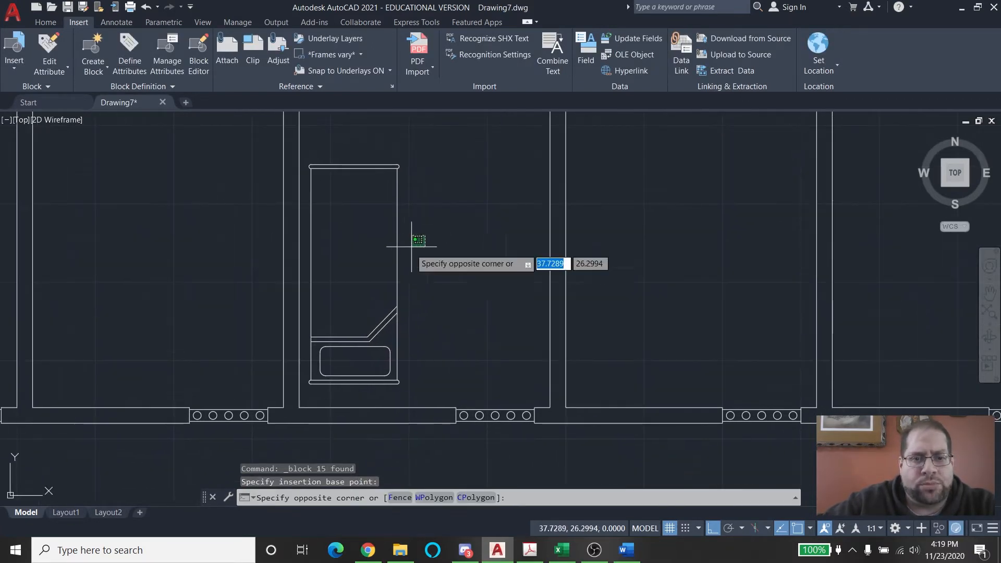
left_click(390, 264)
scroll(436, 272, "down", 3)
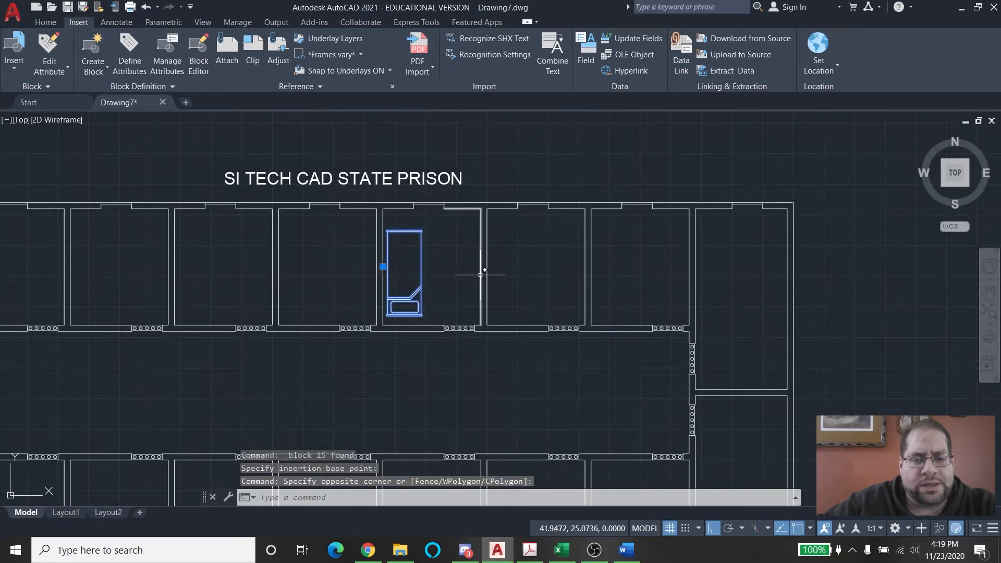
left_click(383, 266)
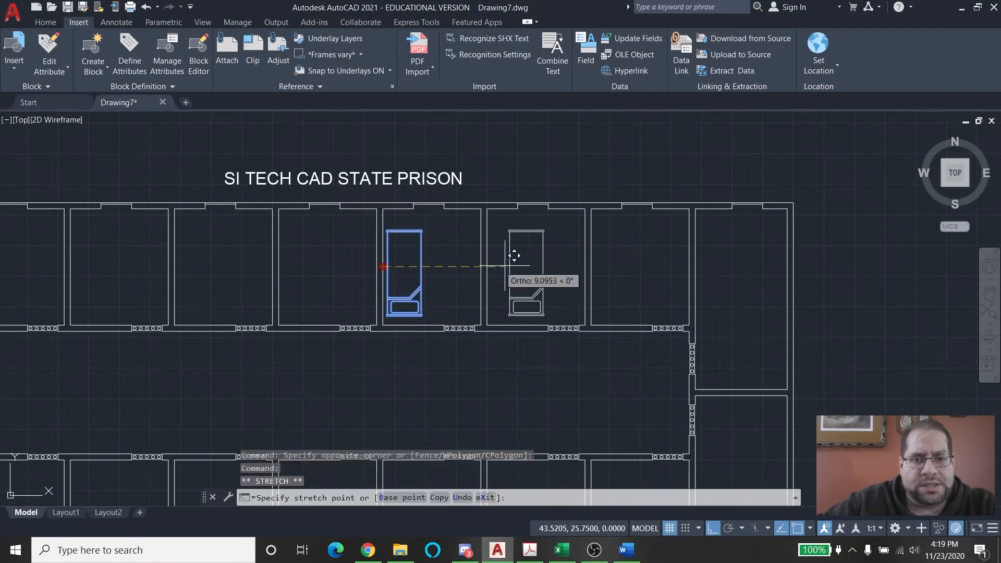
left_click(511, 266)
key("ctrl+z")
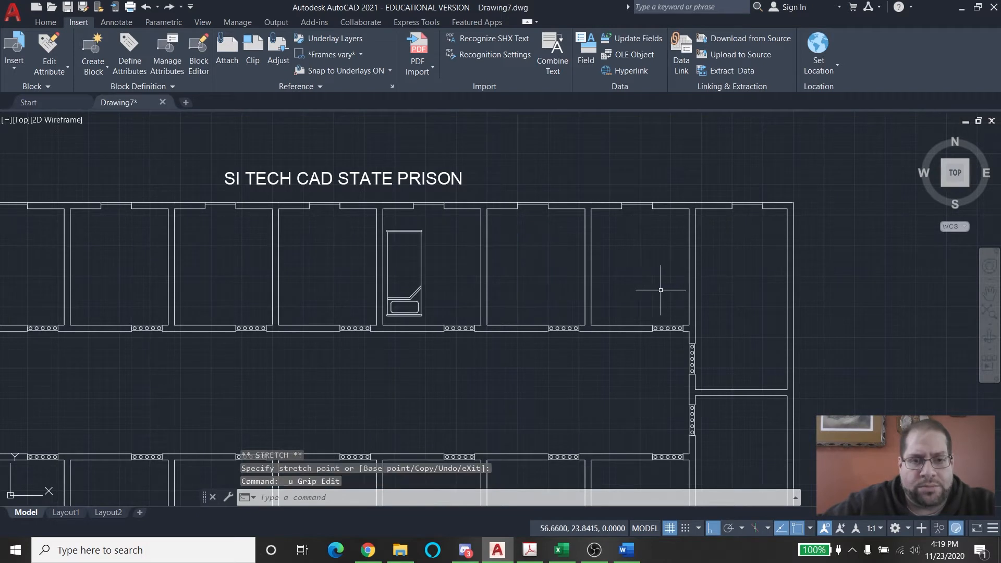
Insert the Bed block in the top row's second cell from the west, at the midpoint of its inner left wall, with grid snap on
middle_click_drag(326, 284, 370, 280)
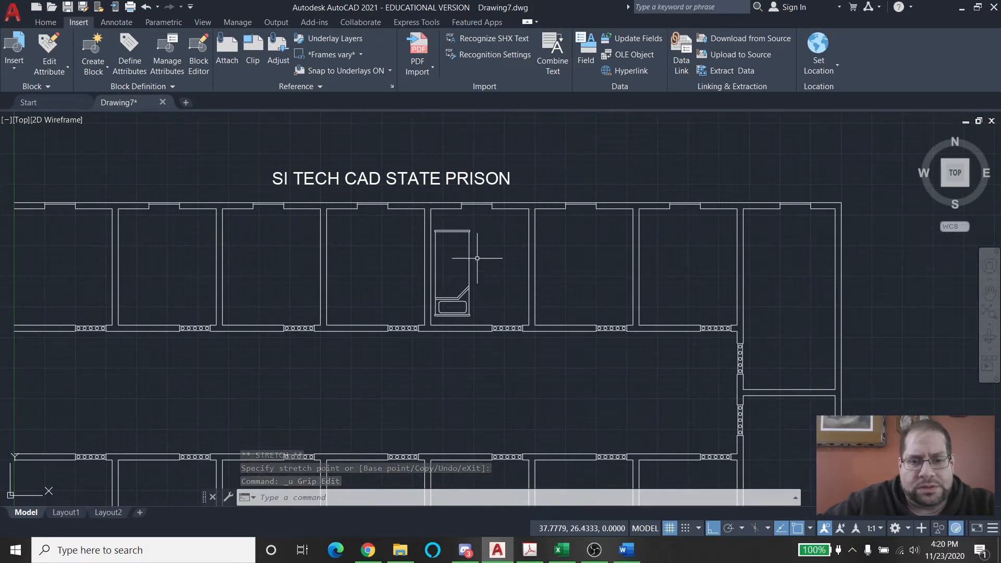
mouse_move(478, 276)
middle_mouse_down()
mouse_move(471, 233)
mouse_move(422, 272)
middle_mouse_up()
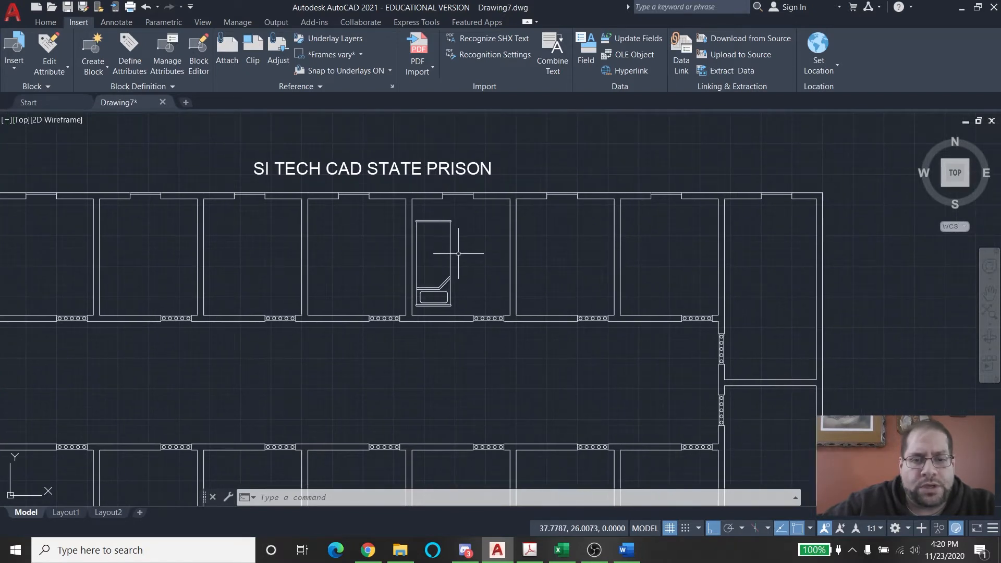
left_click(12, 53)
left_click(26, 107)
middle_click_drag(261, 255, 481, 238)
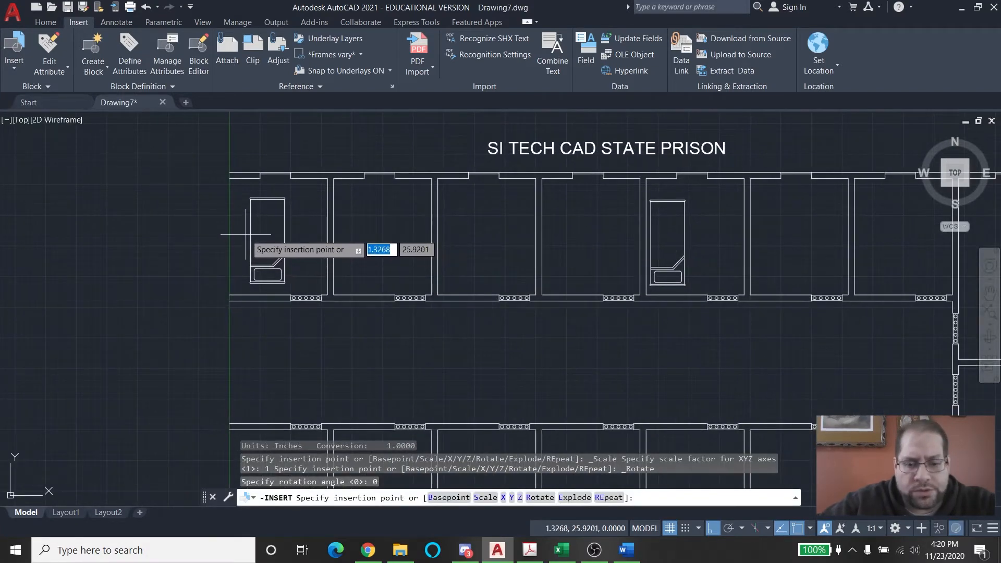
key("F9")
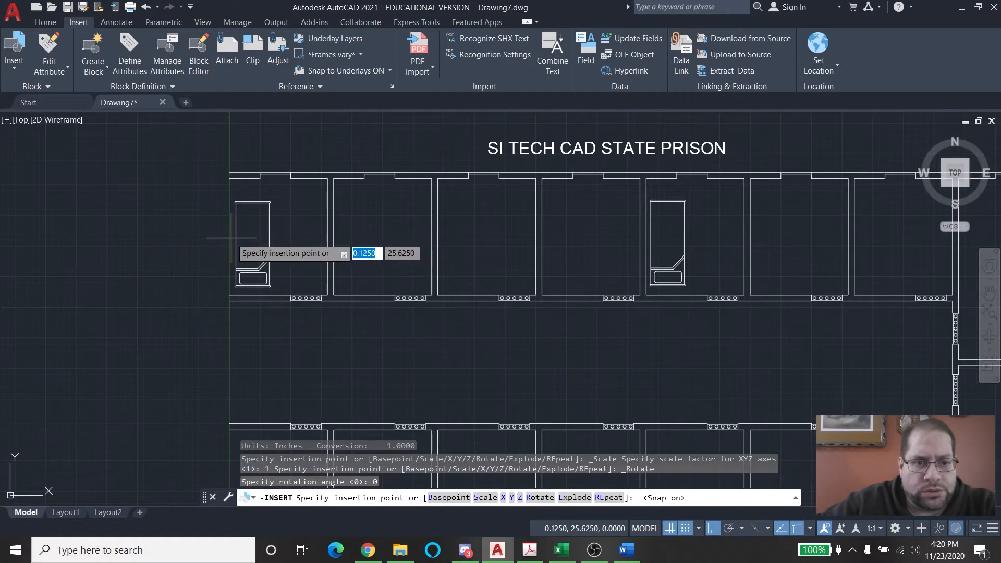
left_click(334, 237)
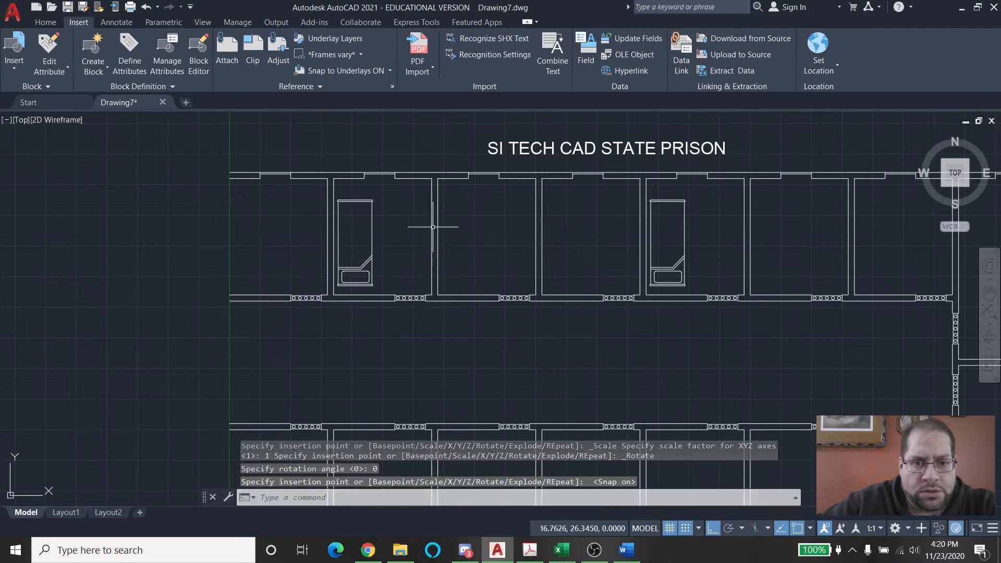
Insert the Bed block in the top row's third and fourth cells at the midpoint of each inner left wall
left_click(14, 58)
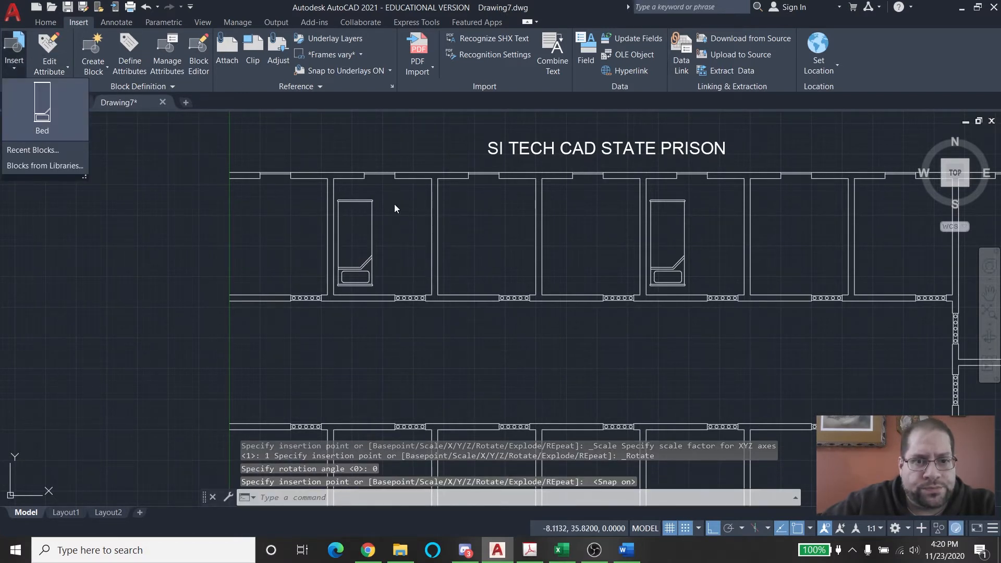
left_click(63, 96)
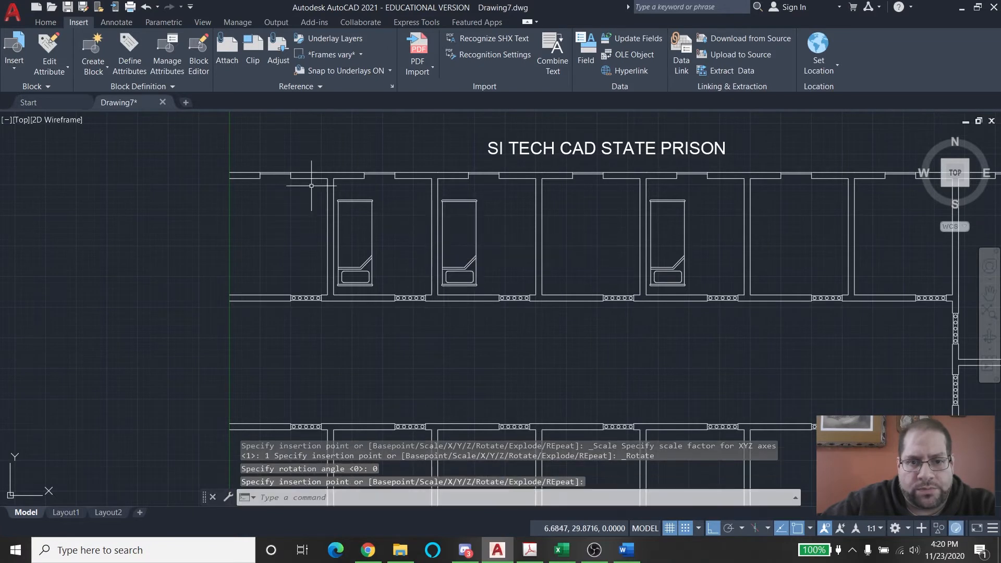
left_click(14, 52)
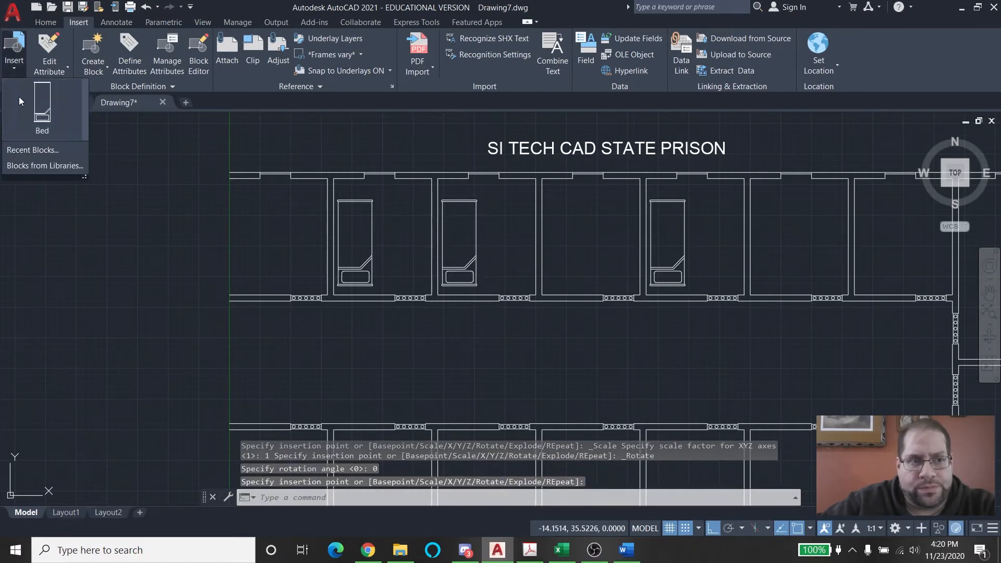
left_click(32, 110)
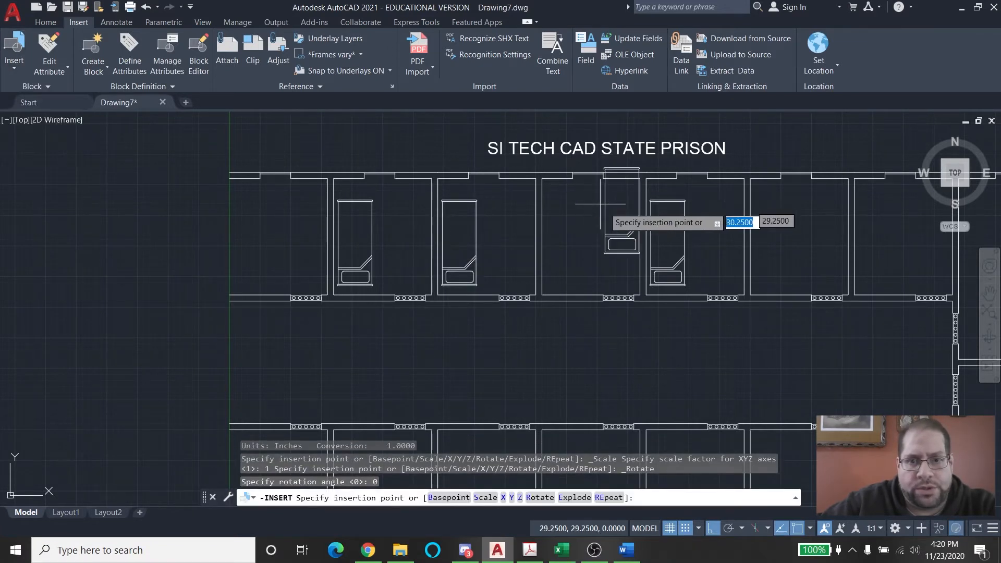
left_click(542, 235)
Insert the Bed block in the top row's sixth cell at the midpoint of its inner left wall
left_click(14, 52)
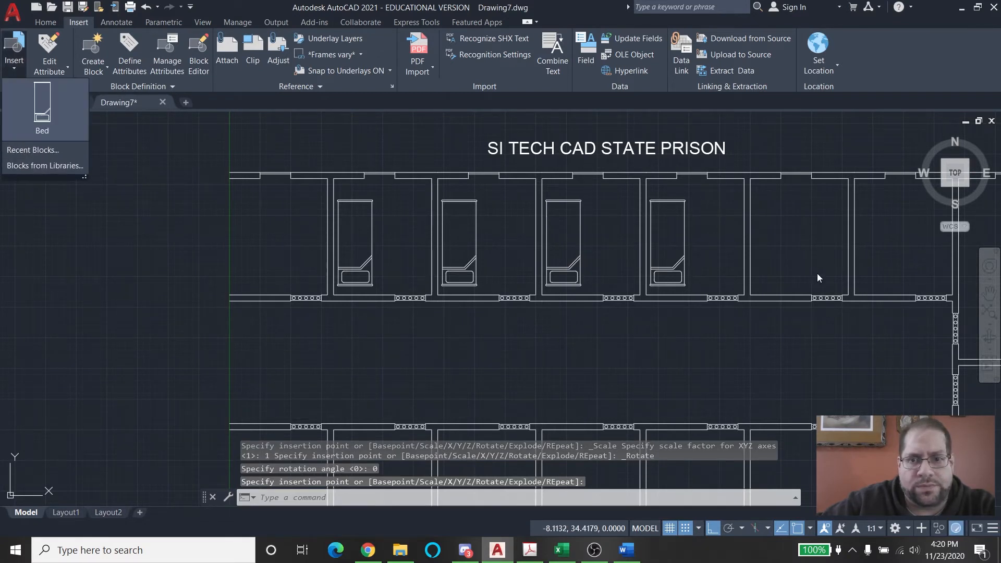
left_click(39, 114)
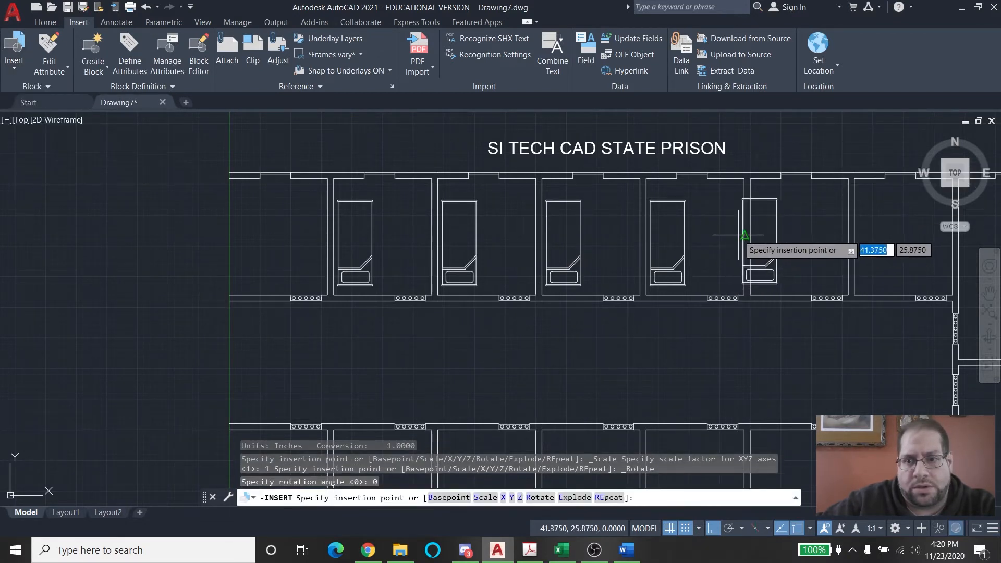
left_click(750, 235)
Insert the Bed block in the top row's seventh cell and in the large corner cell, each against the left wall, level with the other beds
middle_click_drag(860, 249, 469, 270)
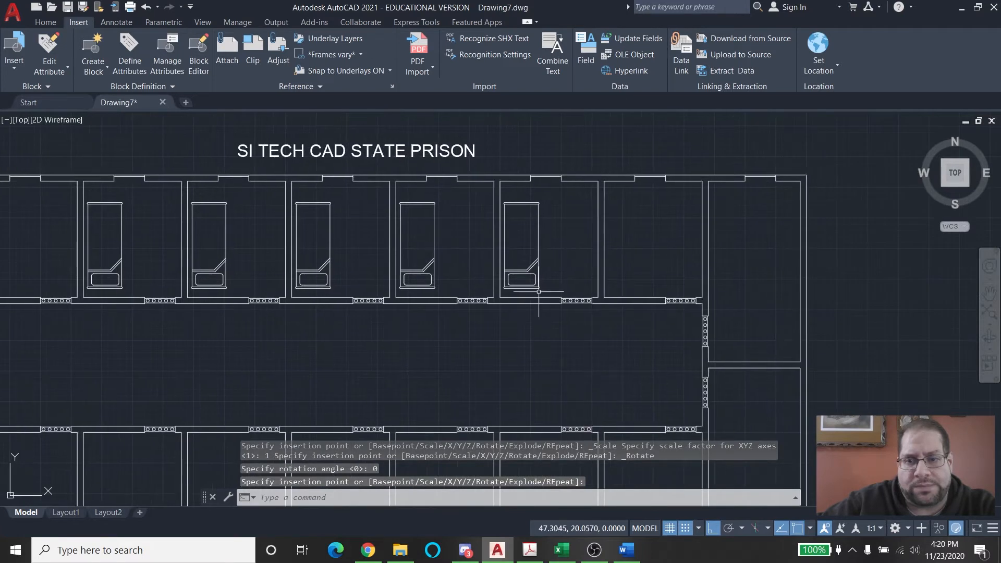
left_click(14, 52)
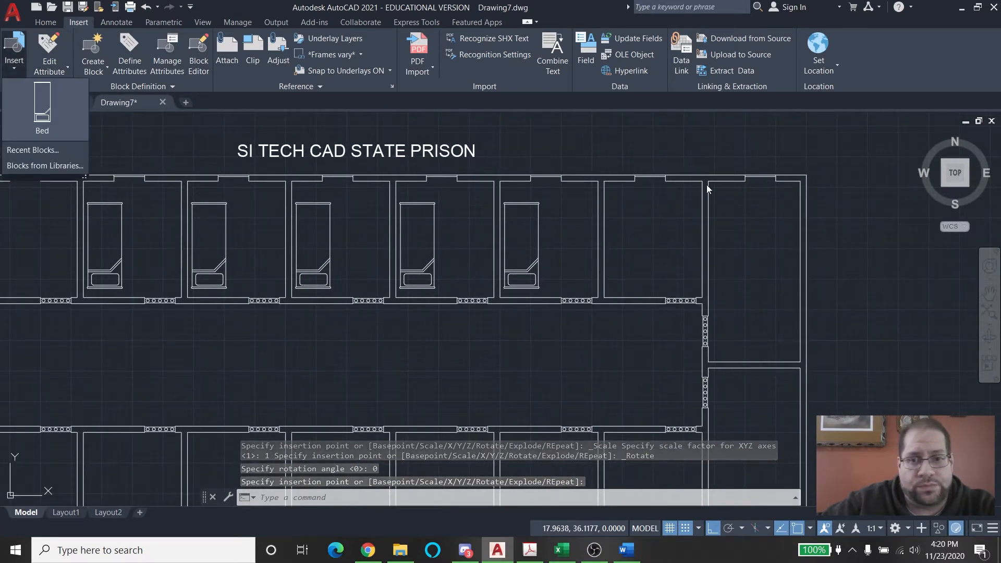
left_click(31, 110)
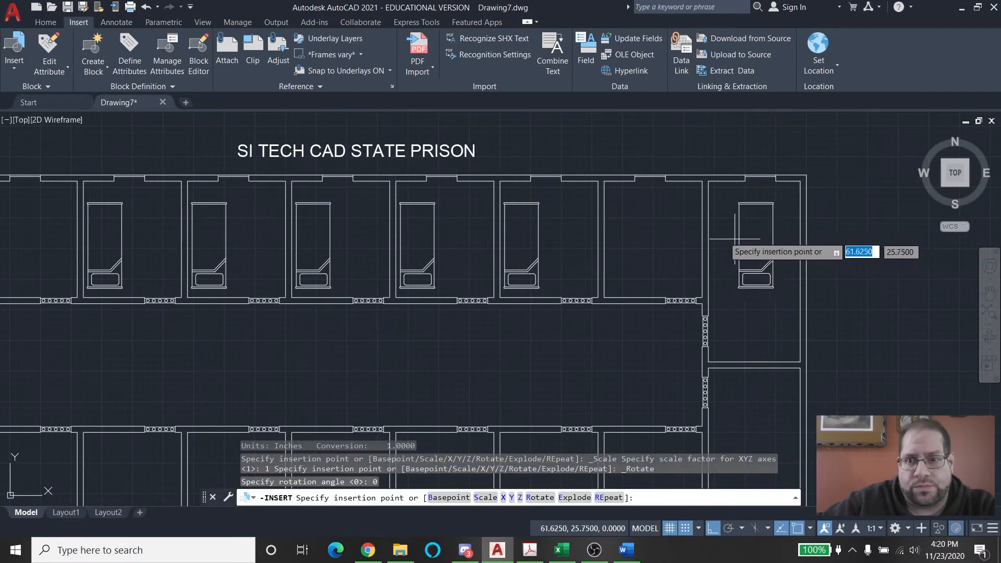
left_click(605, 236)
left_click(14, 52)
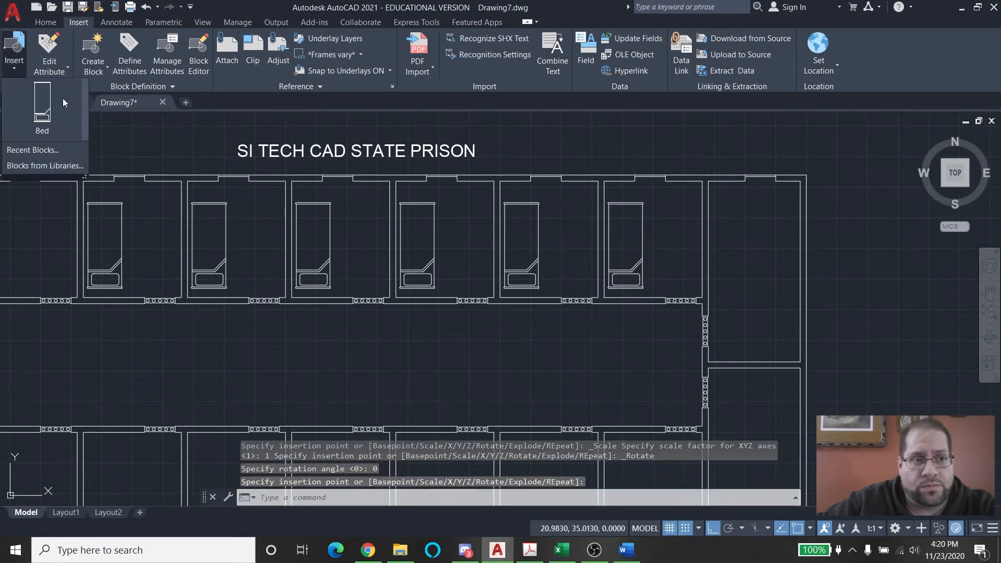
left_click(32, 110)
left_click(710, 238)
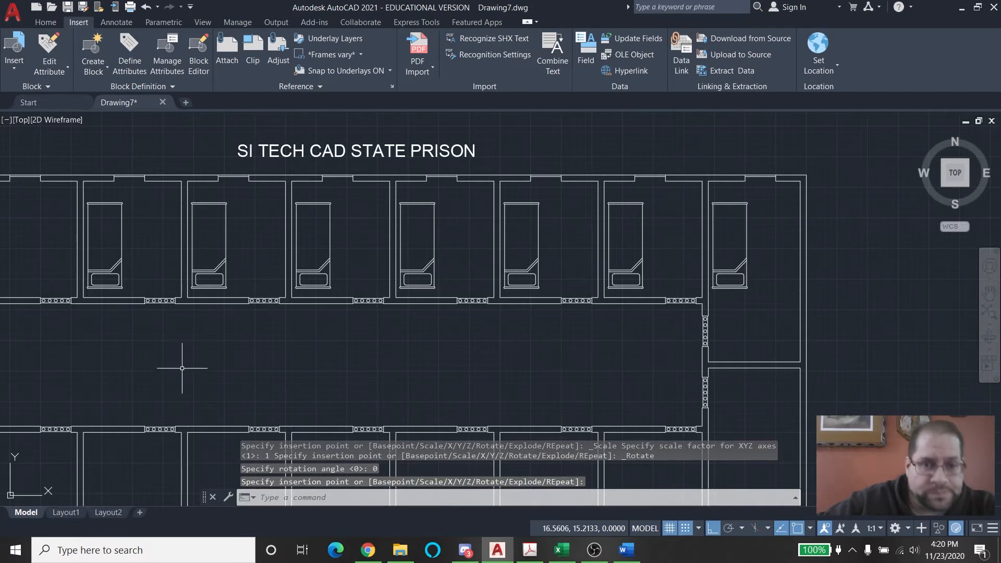
Copy the second cell's bed into the empty first cell of the top row, using the matching wall midpoints as base and destination points
middle_click_drag(182, 368, 372, 324)
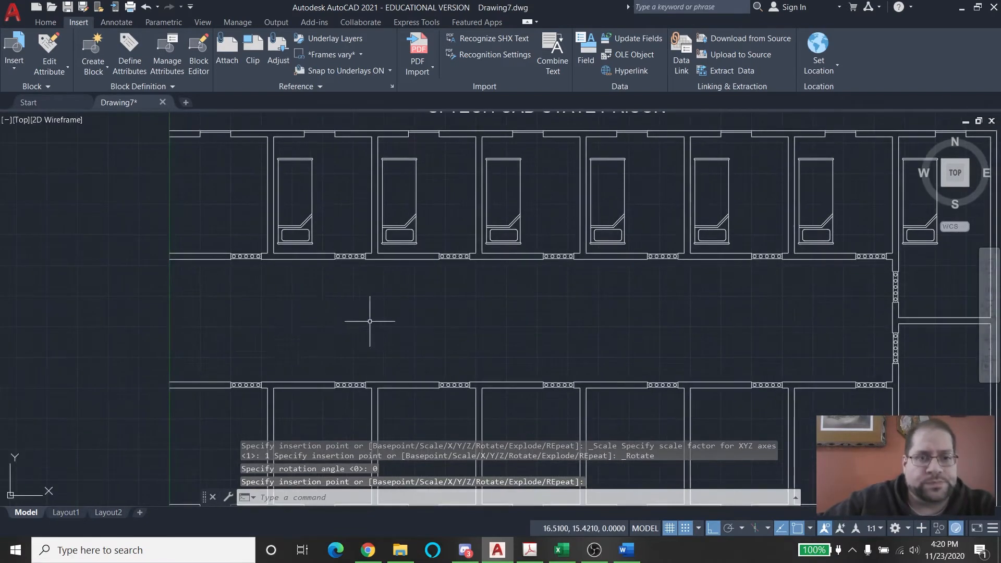
left_click(313, 177)
type("CO")
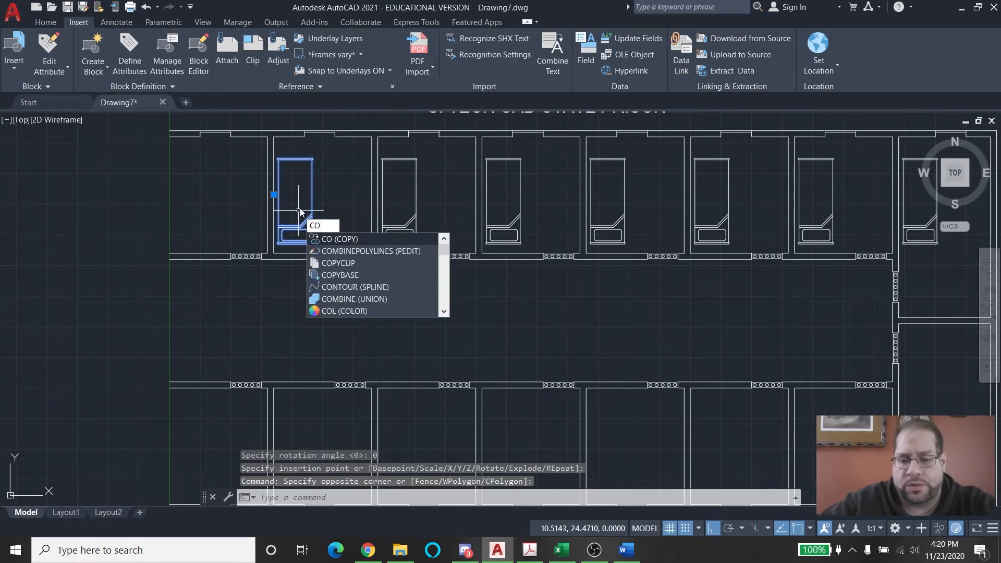
key("Return")
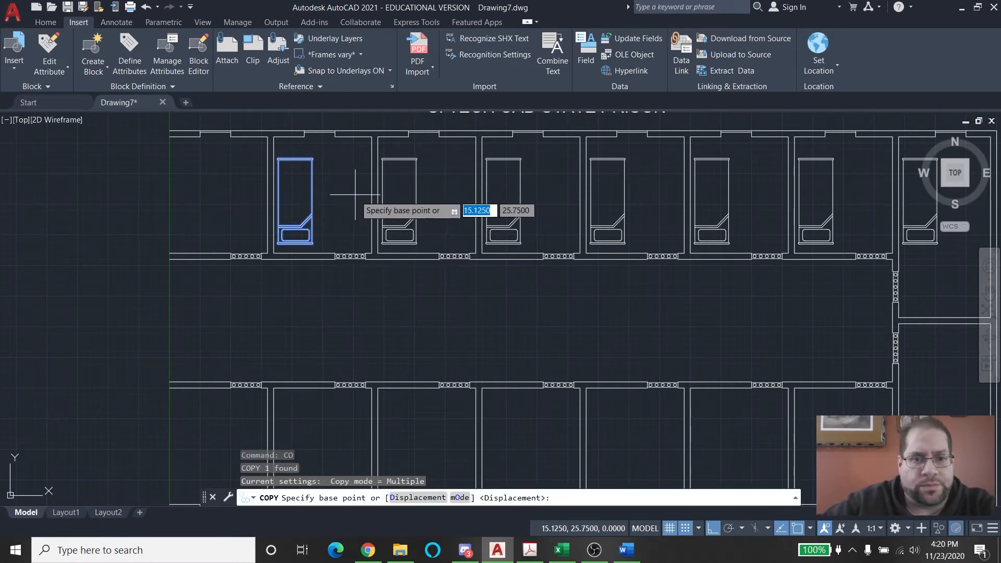
left_click(372, 192)
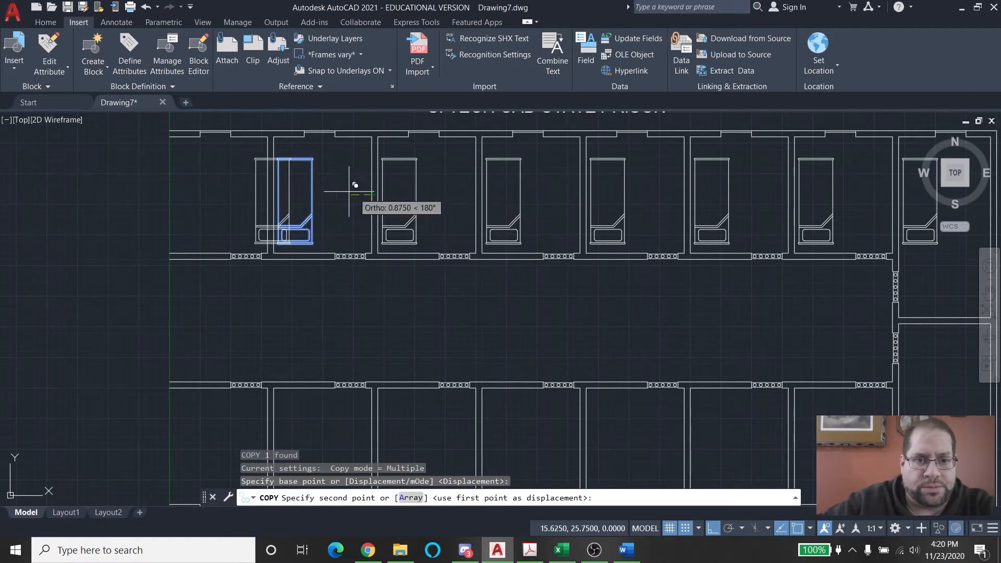
left_click(268, 193)
key("Escape")
key("Escape")
key("Escape")
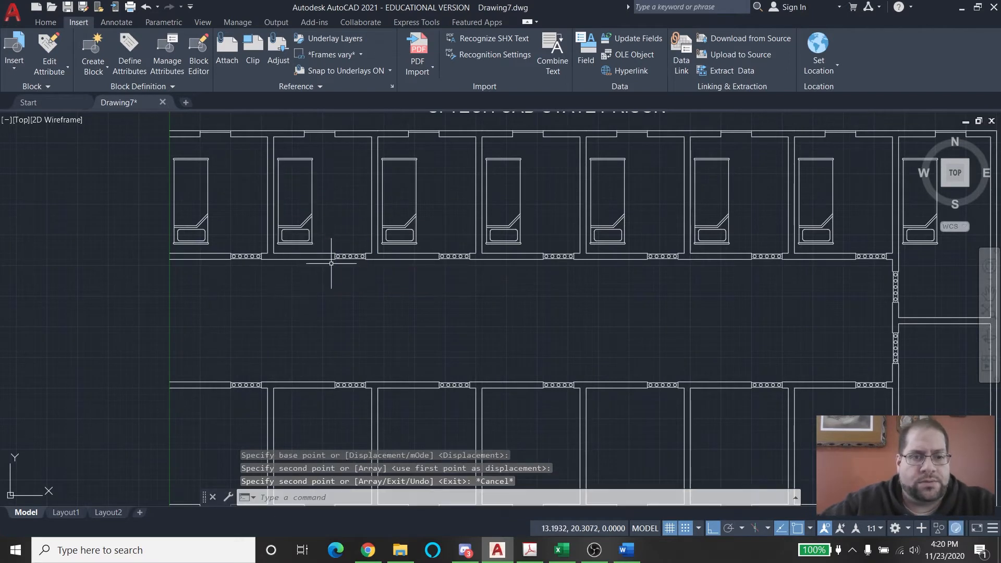
Mirror all eight top-row beds into the bottom row about a horizontal line through the outer right wall's midpoint, keeping the originals
middle_click_drag(470, 312, 461, 276)
mouse_move(308, 209)
middle_mouse_down()
mouse_move(308, 292)
mouse_move(291, 172)
mouse_move(278, 229)
middle_mouse_up()
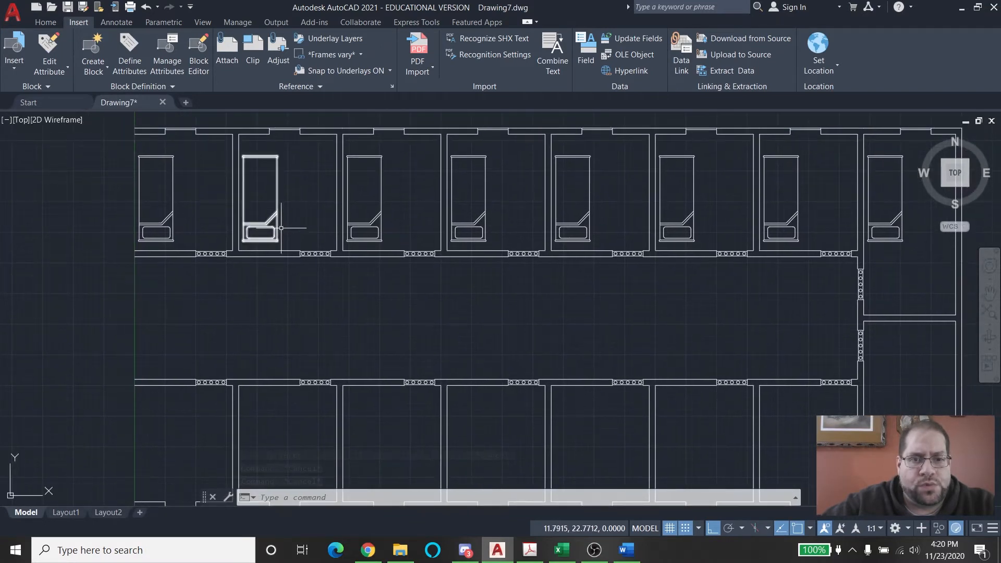
left_click(187, 154)
left_click(140, 167)
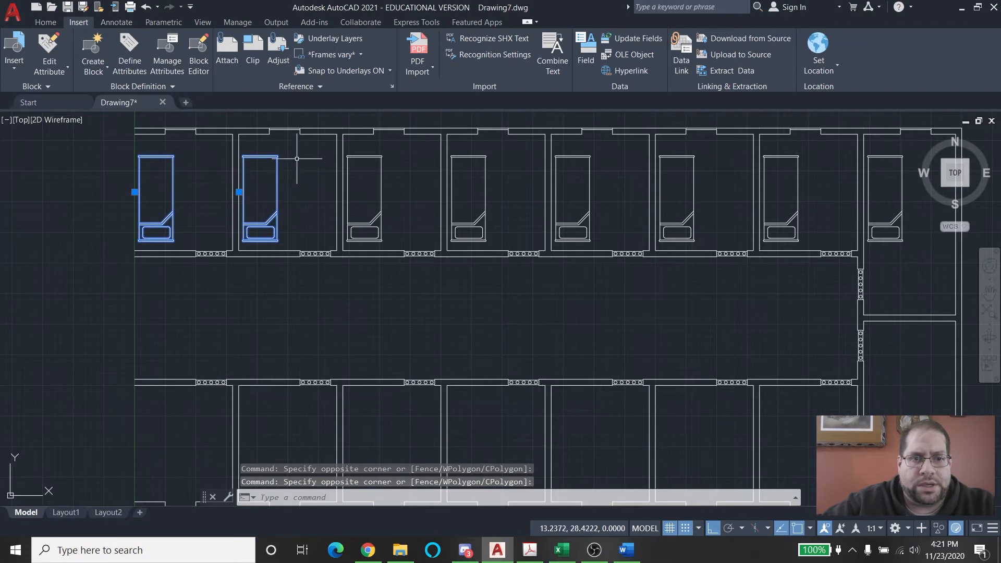
left_click(302, 152)
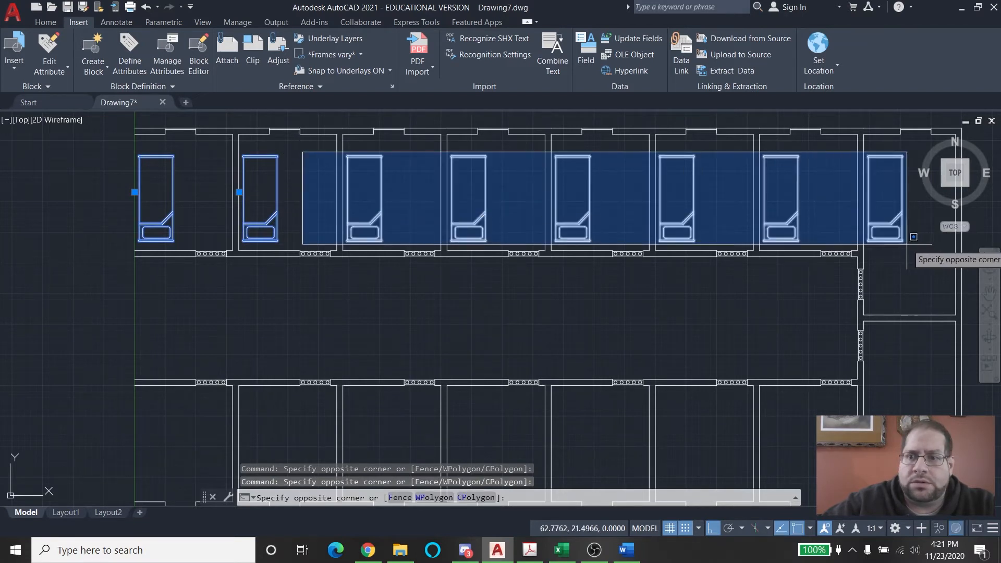
left_click(910, 246)
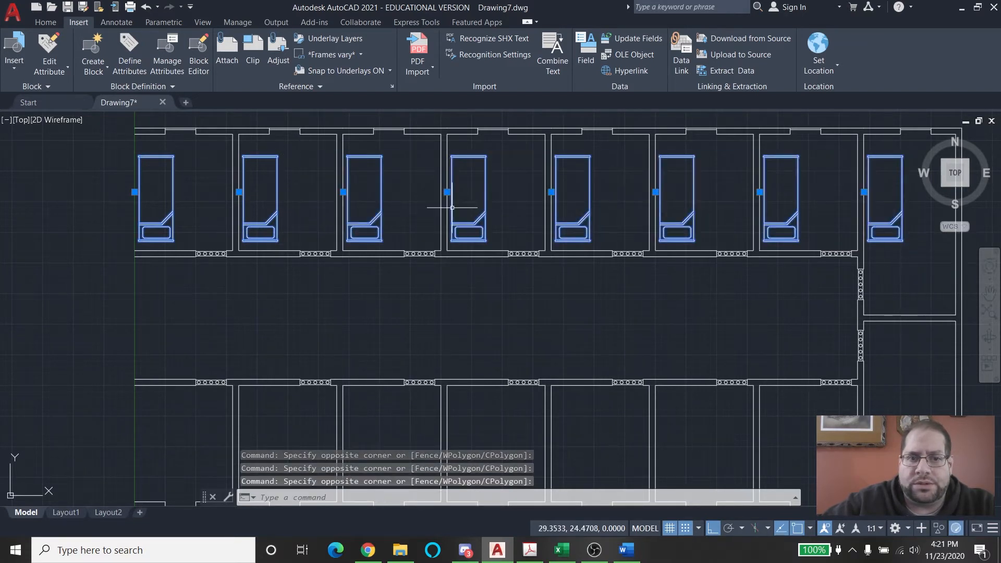
left_click(55, 23)
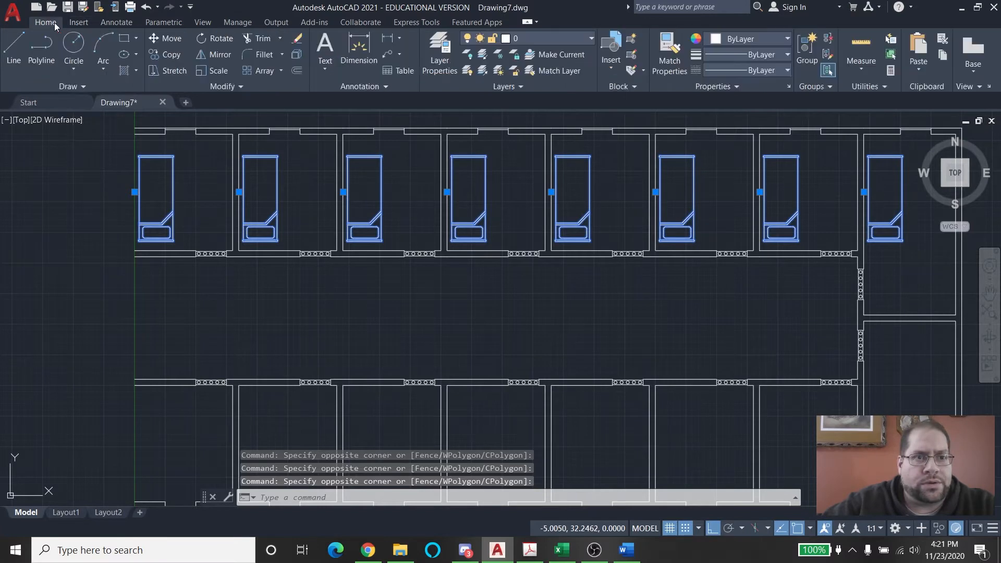
left_click(213, 54)
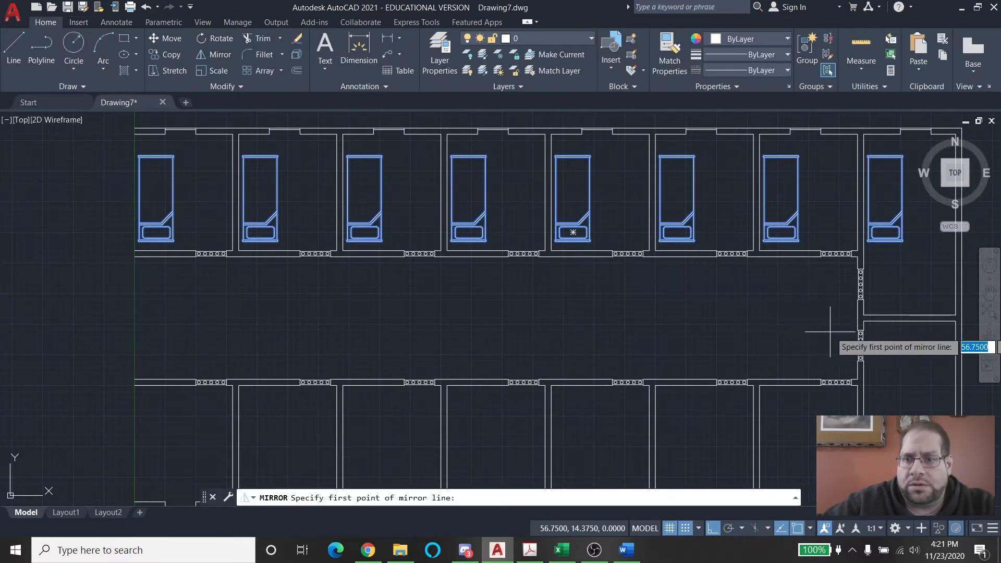
scroll(877, 321, "up", 2)
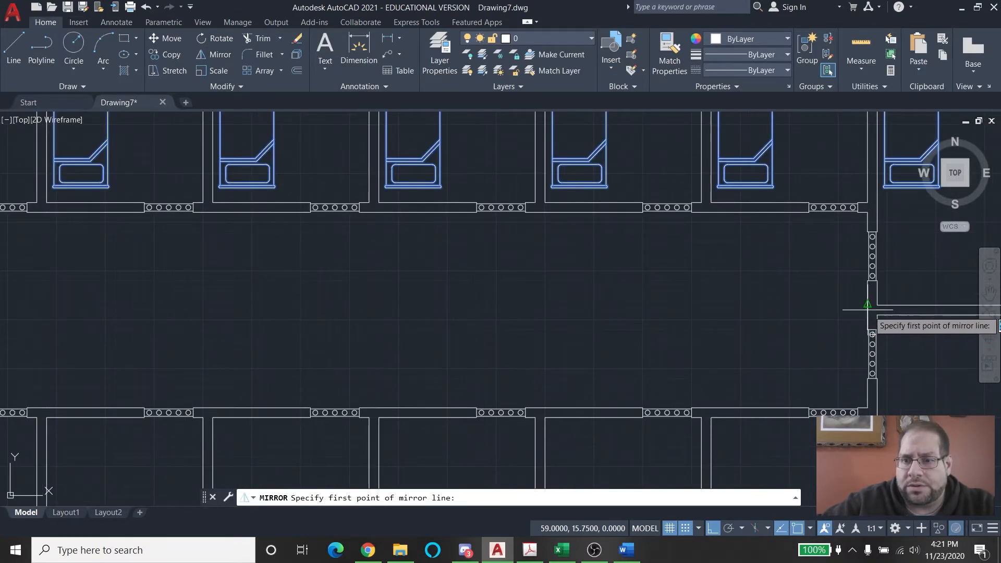
middle_click_drag(893, 297, 458, 302)
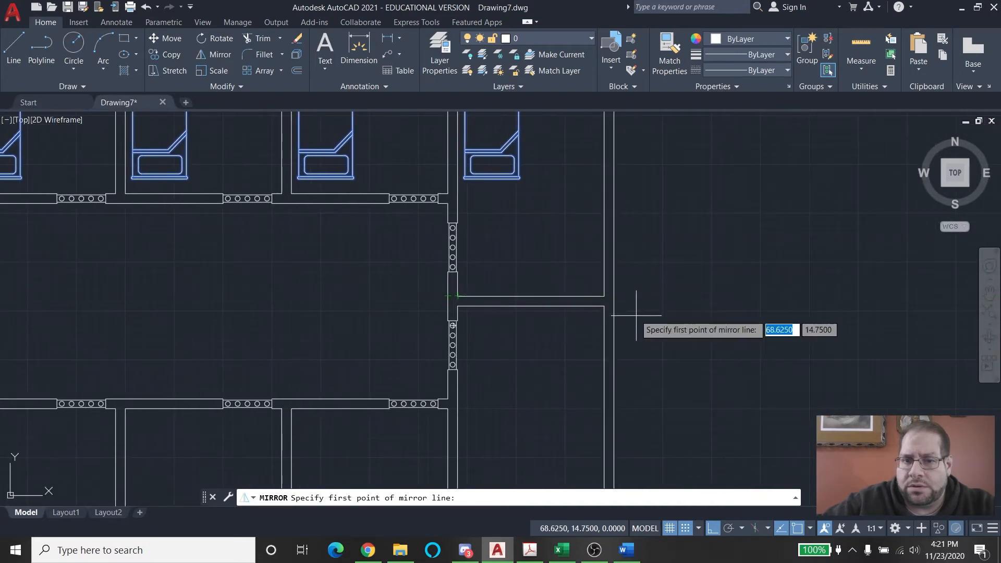
left_click(614, 301)
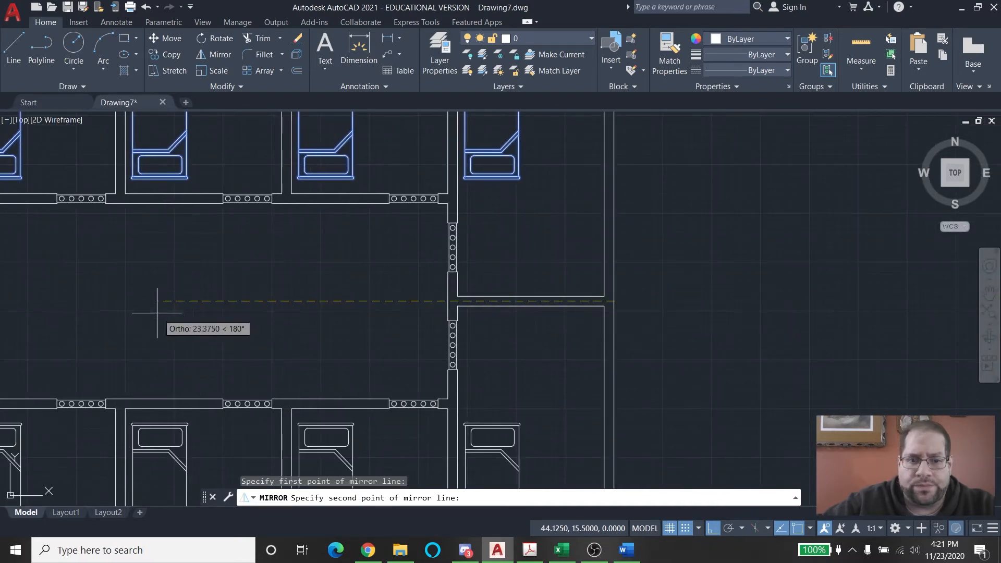
left_click(157, 313)
left_click(184, 358)
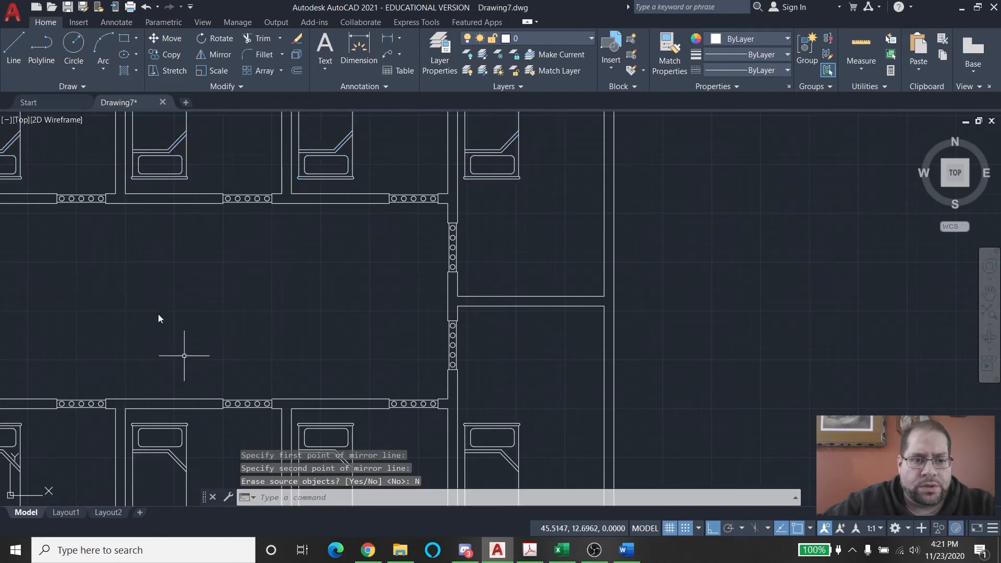
Open the palette of recently used blocks with the empty area beyond the plan's upper right corner in view
scroll(180, 305, "down", 4)
middle_click_drag(167, 310, 550, 275)
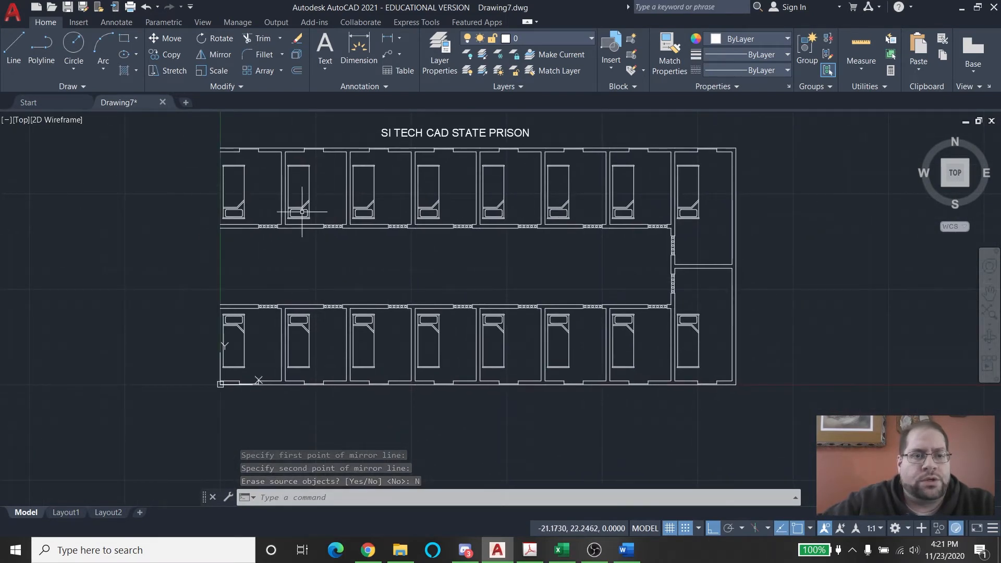
mouse_move(499, 176)
middle_mouse_down()
mouse_move(614, 197)
mouse_move(670, 265)
mouse_move(132, 210)
middle_mouse_up()
scroll(547, 196, "up", 3)
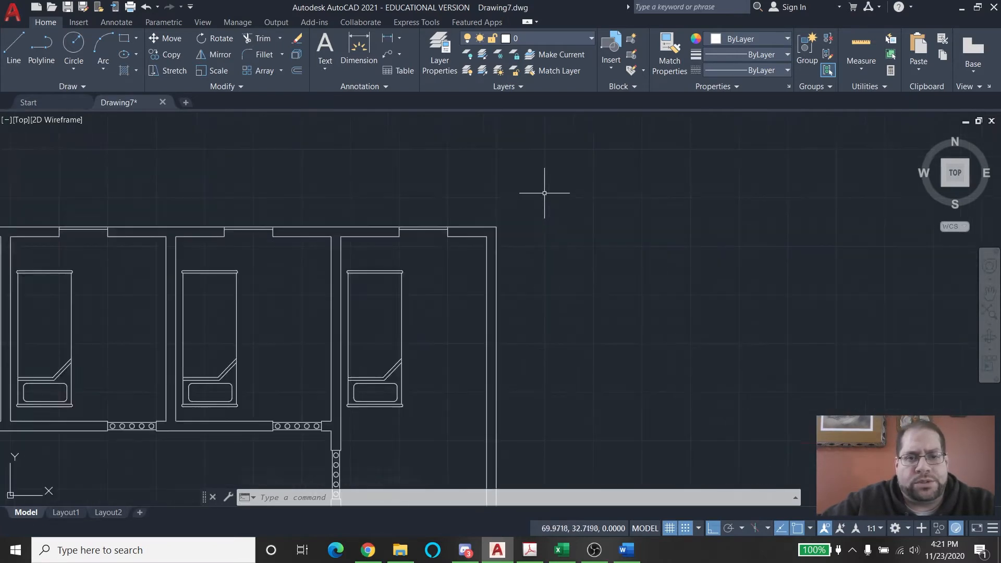
scroll(458, 319, "up", 2)
scroll(257, 297, "up", 2)
middle_click_drag(257, 297, 195, 287)
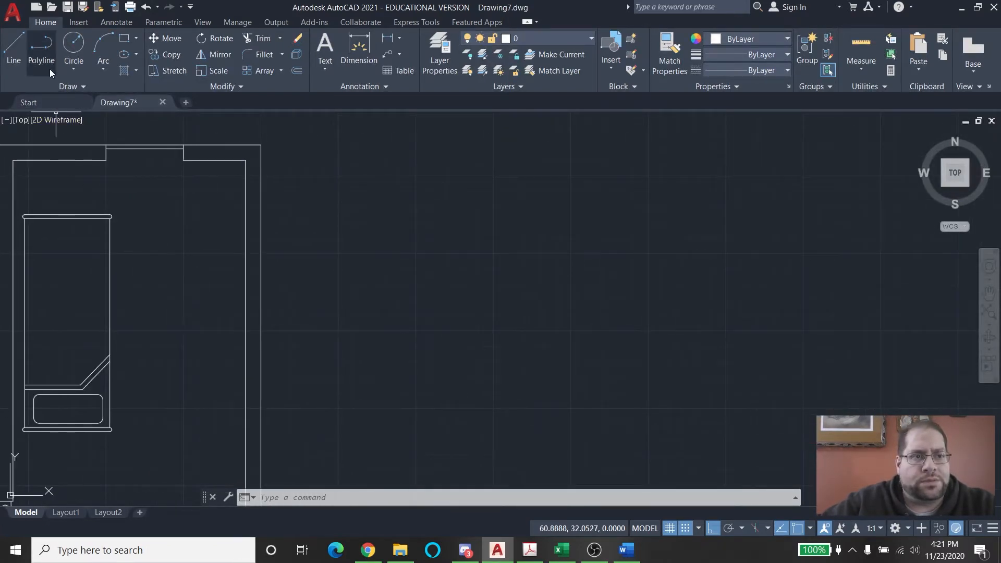
left_click(78, 22)
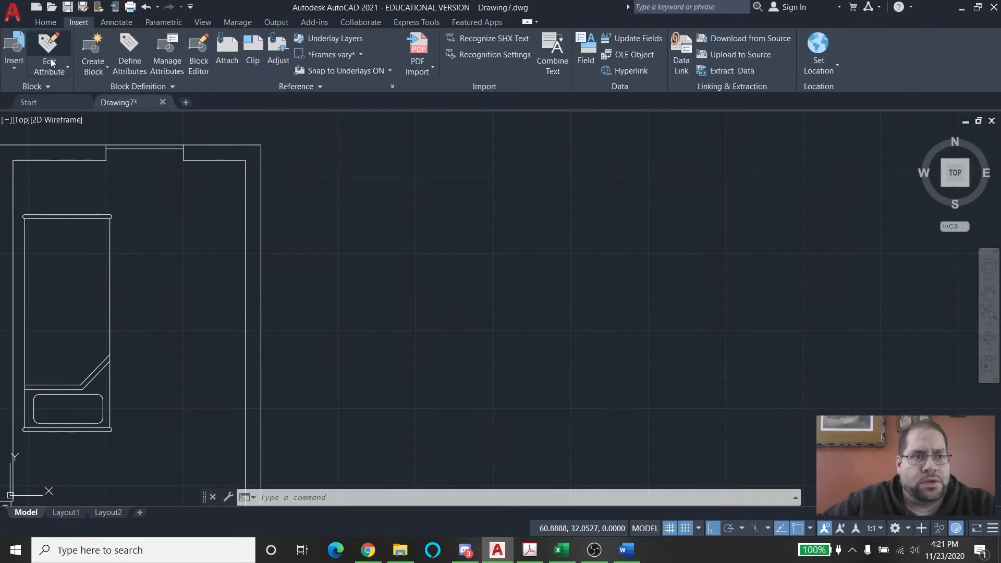
left_click(15, 72)
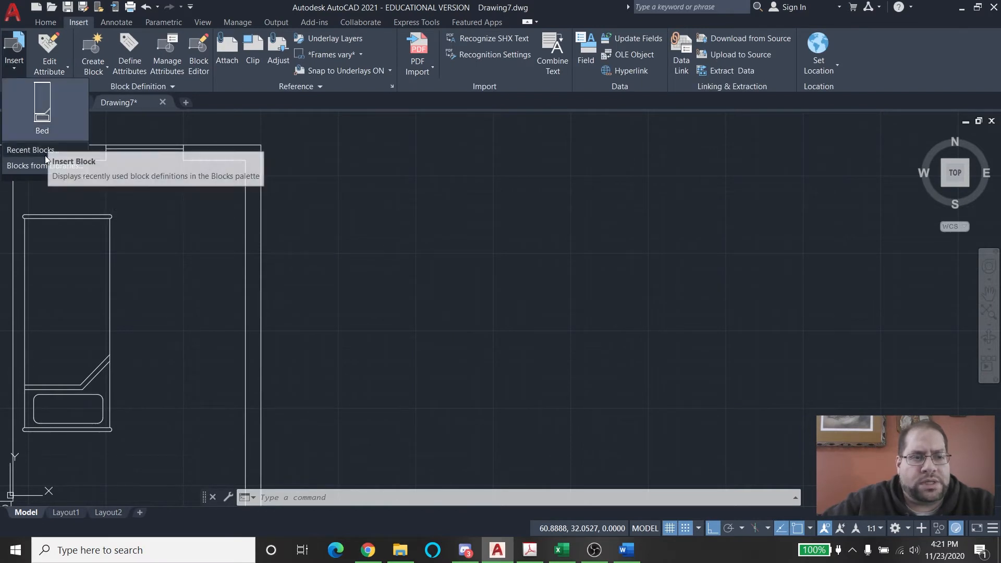
left_click(32, 150)
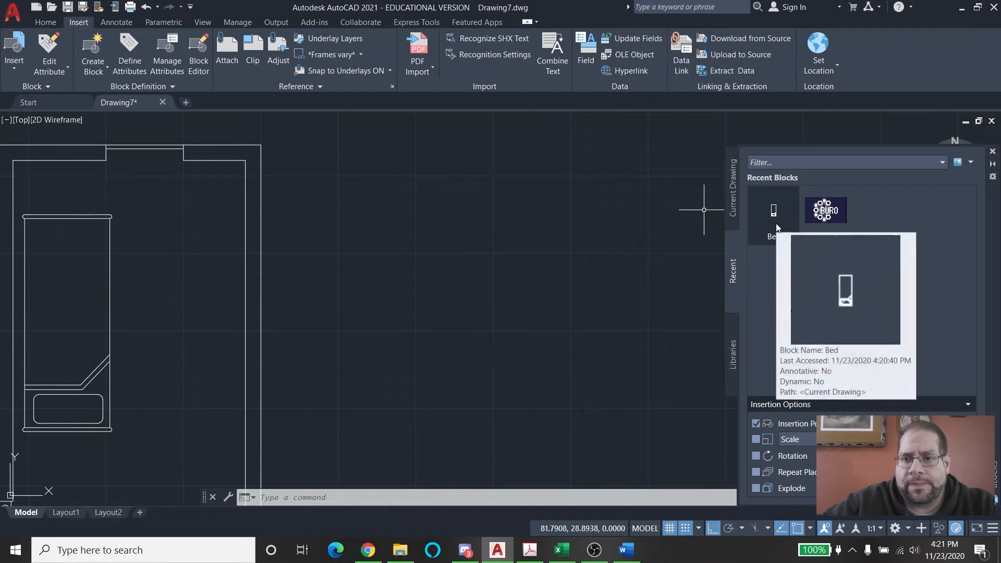
Insert a trial Bed block in the empty area outside the large corner cell and erase it
left_click(776, 227)
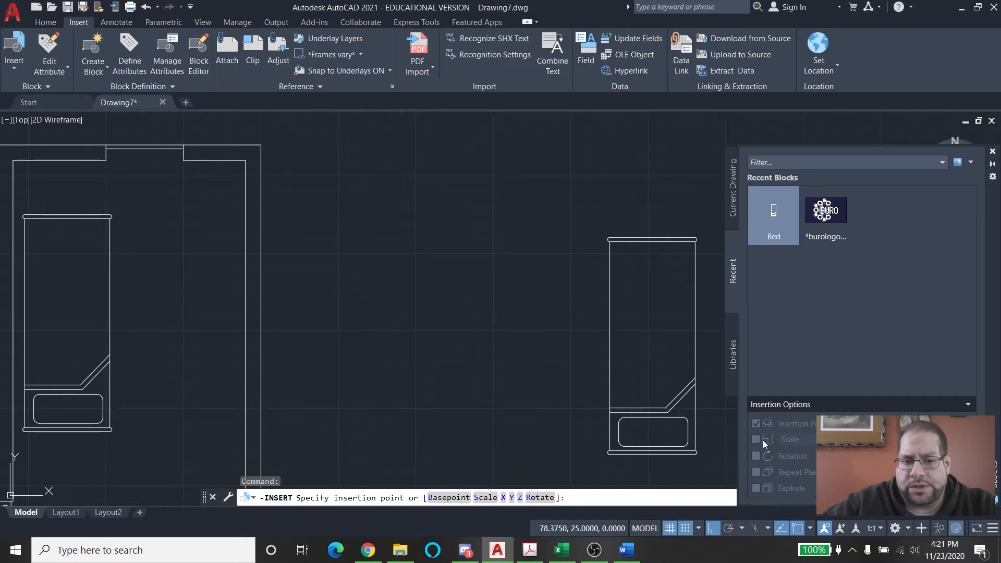
left_click(373, 271)
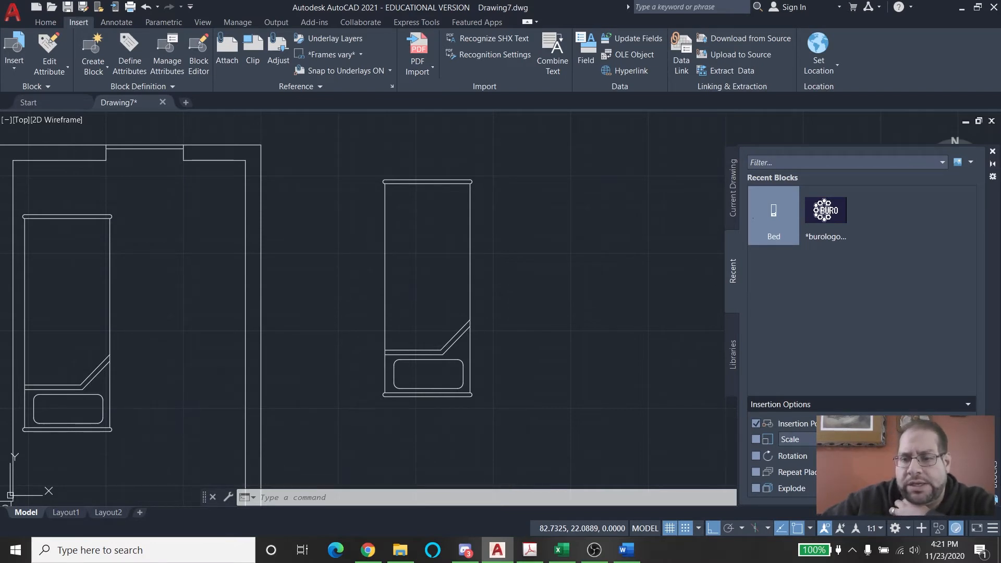
left_click(404, 262)
left_click(325, 353)
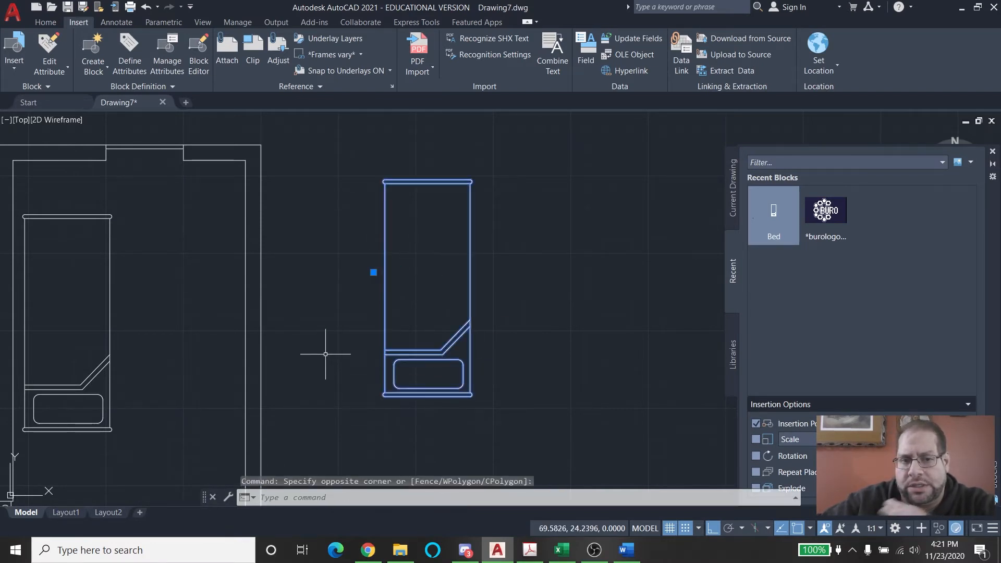
key("Delete")
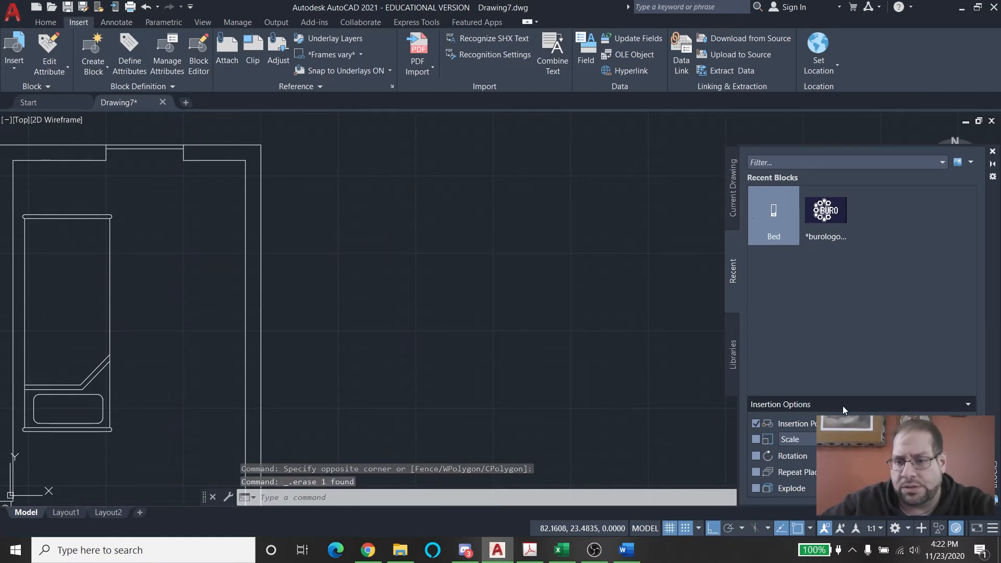
Insert one Bed block rotated to lie horizontally outside the plan and another below it scaled to double width
left_click(773, 213)
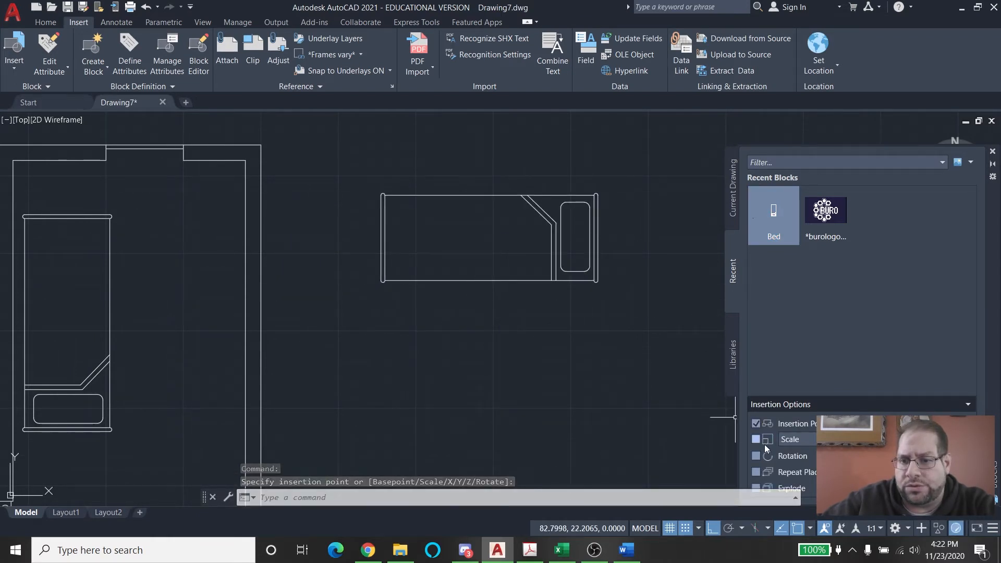
left_click(756, 439)
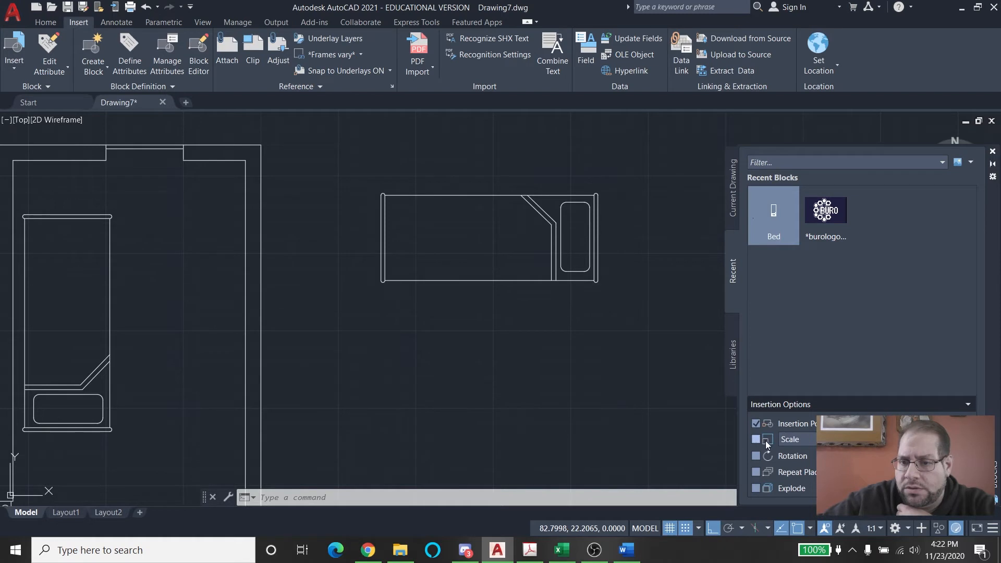
left_click(780, 226)
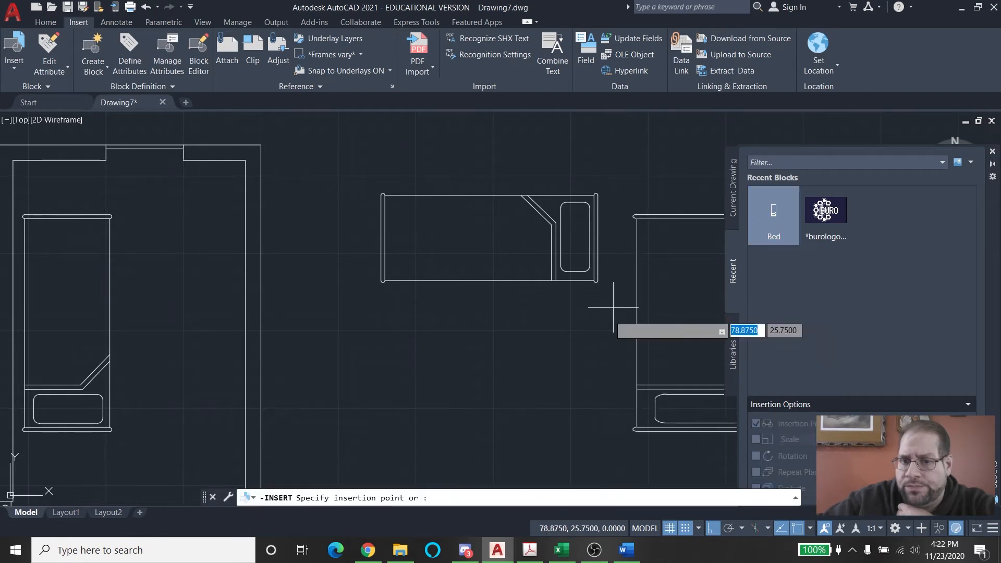
scroll(427, 339, "down", 2)
left_click(399, 379)
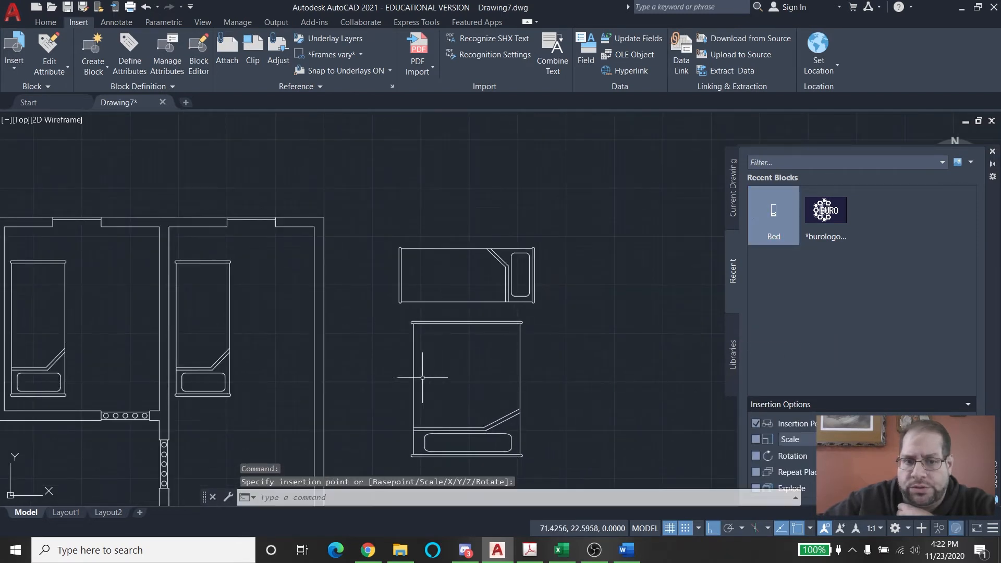
middle_click_drag(546, 422, 529, 400)
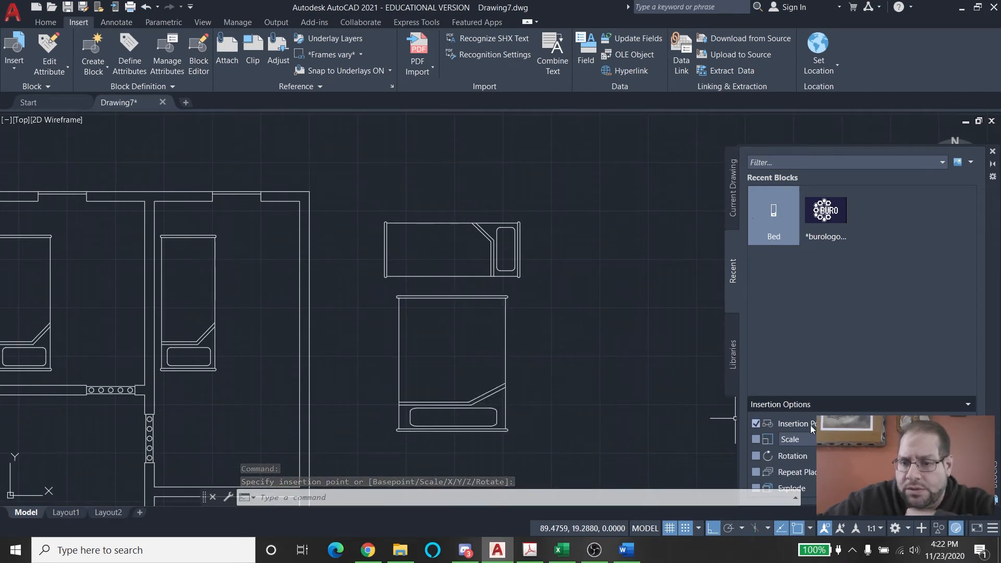
Enable Repeat Placement and insert four Bed blocks in succession beside the rotated and widened beds
left_click(756, 472)
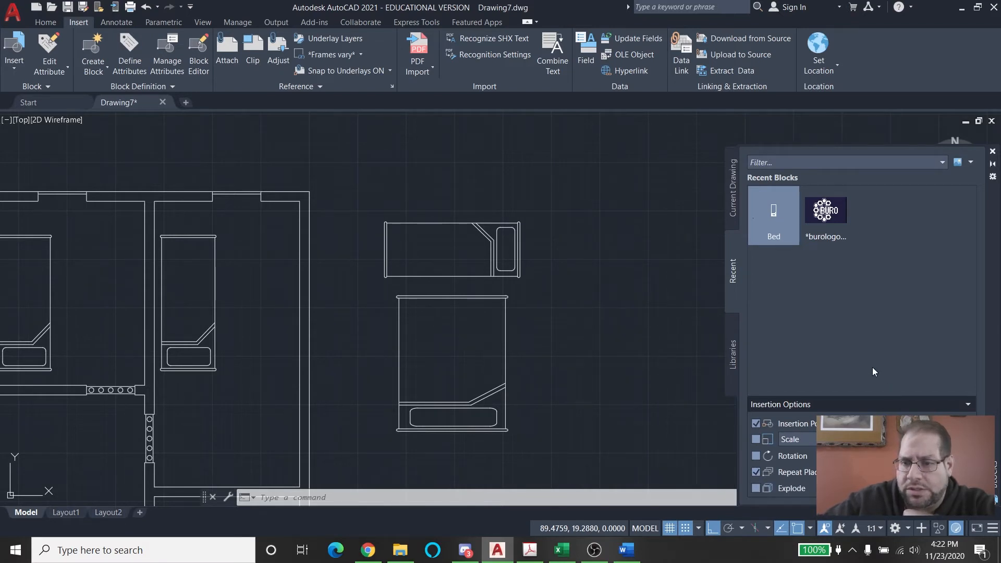
left_click(774, 213)
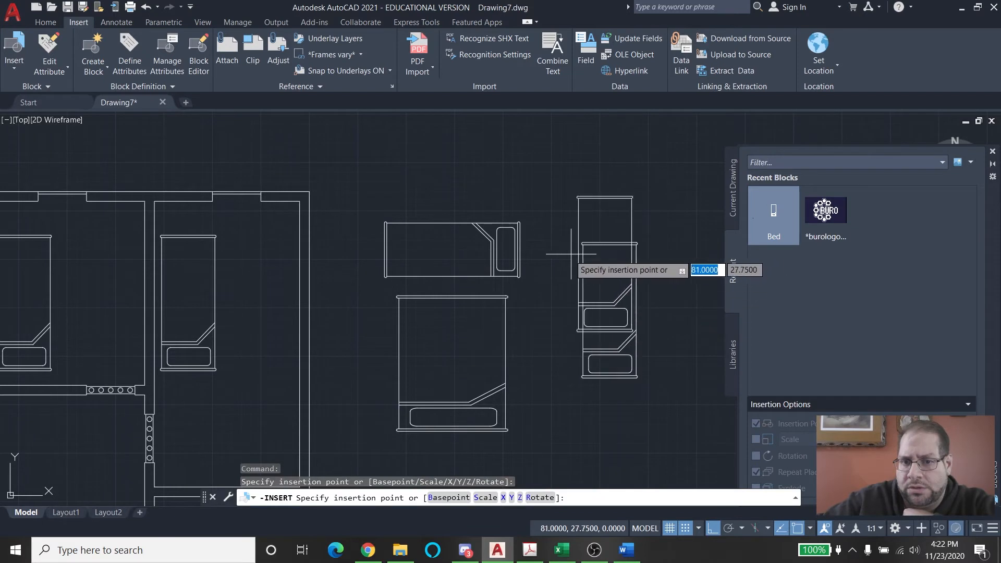
left_click(520, 276)
left_click(637, 276)
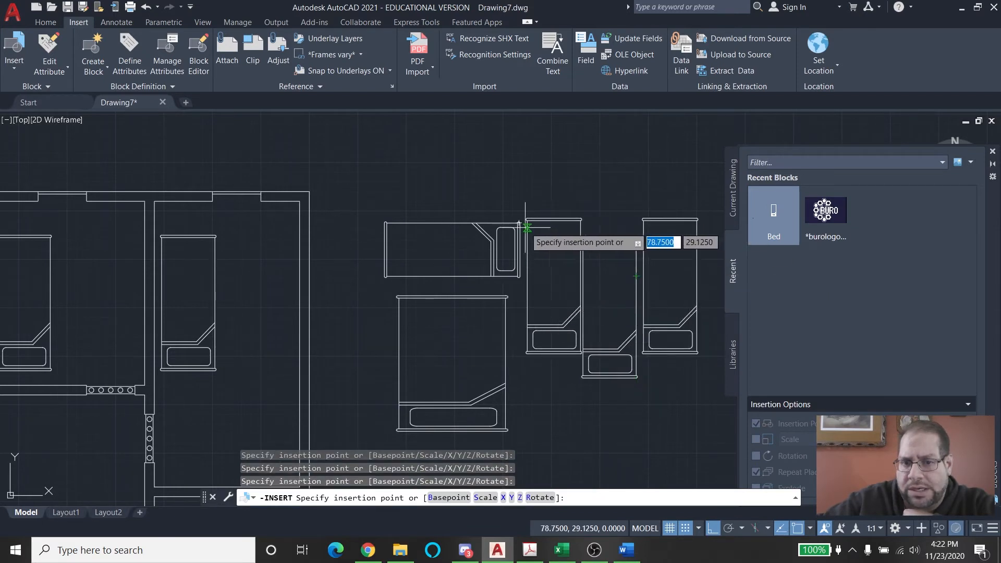
left_click(501, 248)
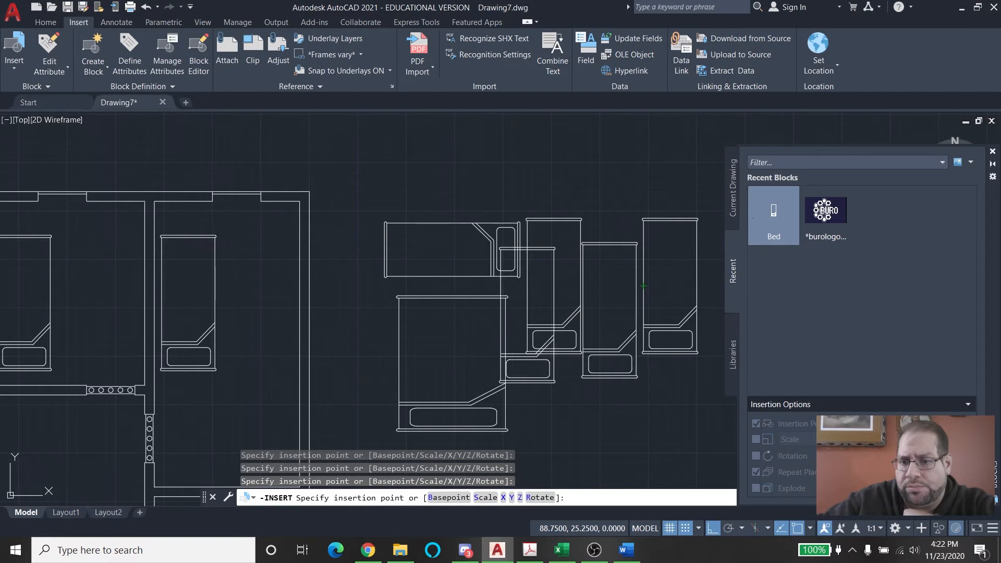
key("Escape")
key("Escape")
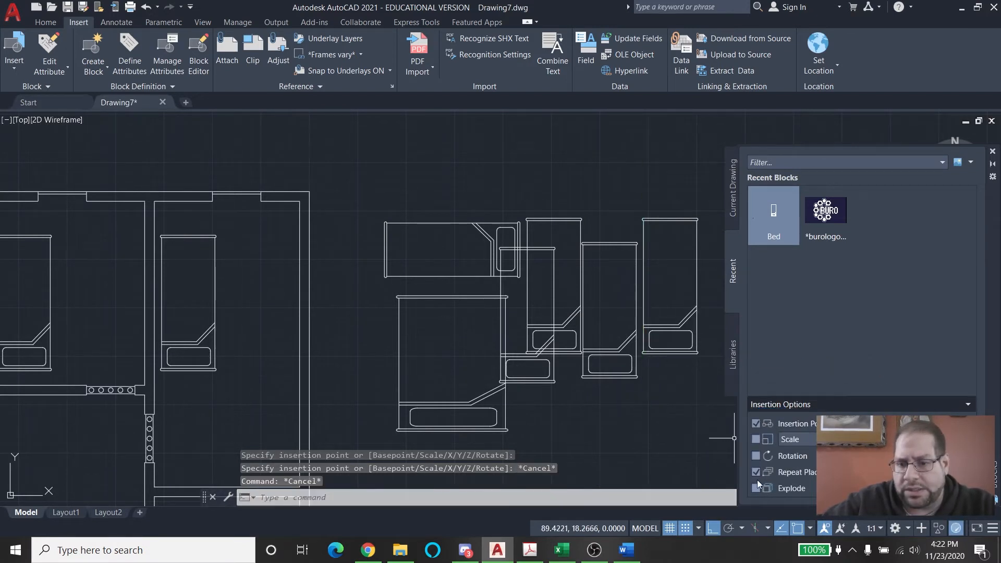
key("Escape")
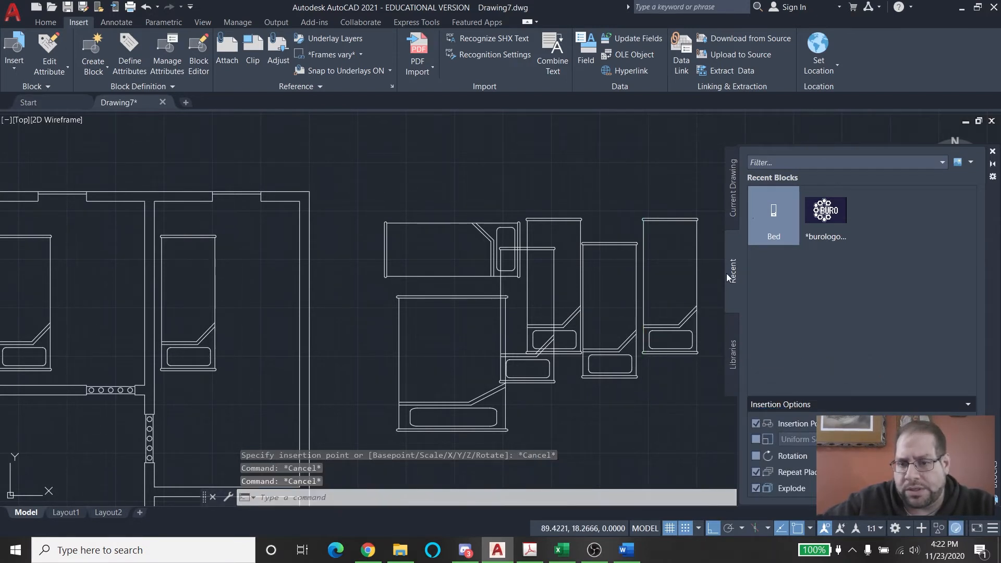
Insert one Bed with the Explode option enabled in the empty area outside the plan's lower right corner
left_click(772, 214)
scroll(585, 198, "down", 6)
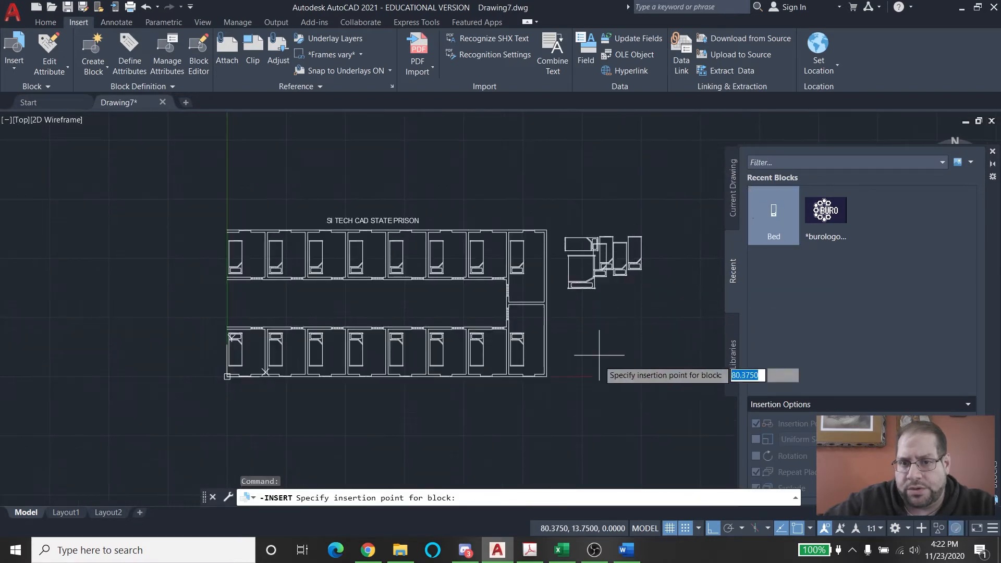
left_click(623, 346)
key("Escape")
key("Escape")
scroll(632, 353, "up", 6)
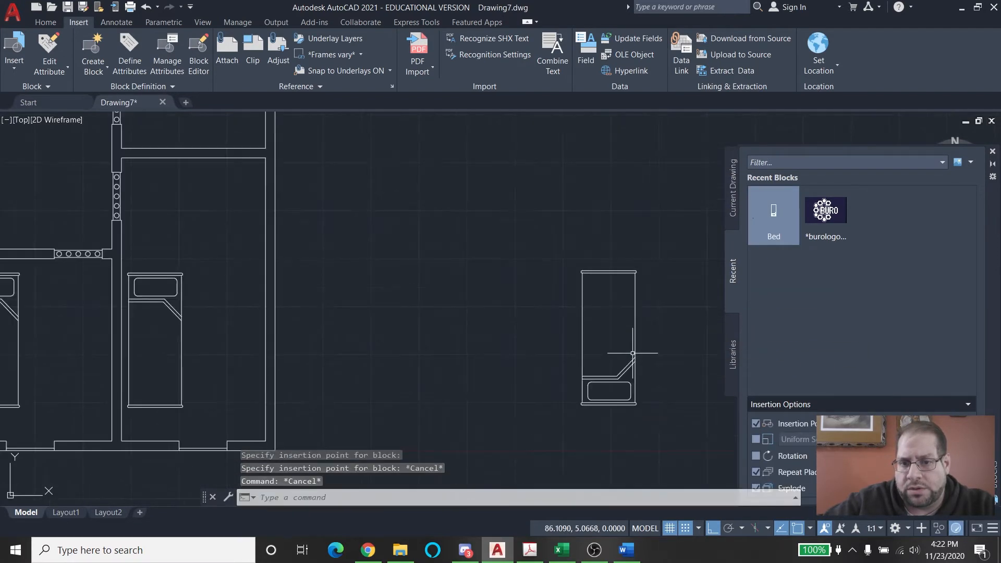
left_click(649, 322)
left_click(605, 344)
left_click(620, 375)
left_click(590, 433)
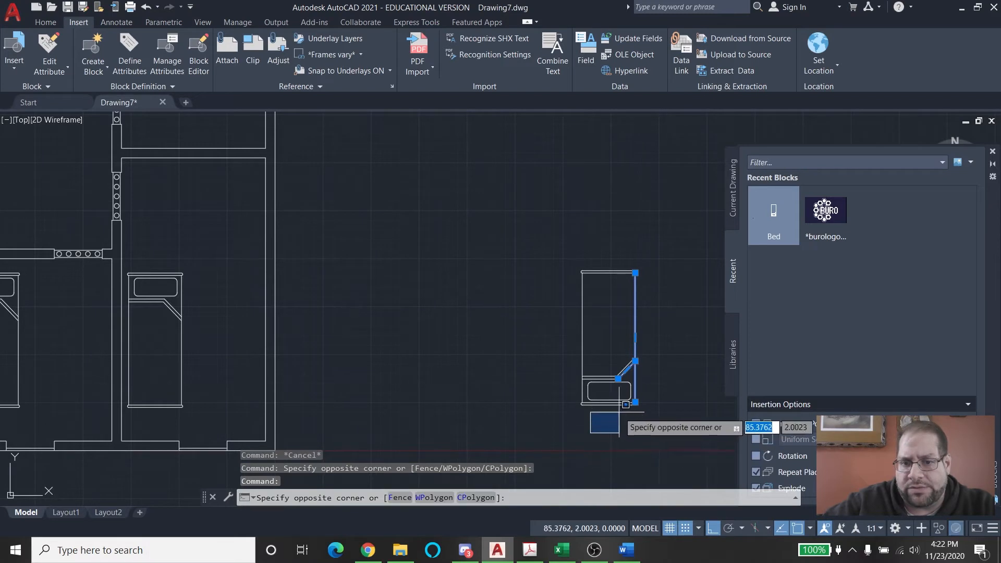
left_click(619, 411)
left_click(552, 343)
left_click(628, 299)
left_click(629, 300)
left_click(547, 389)
left_click(642, 413)
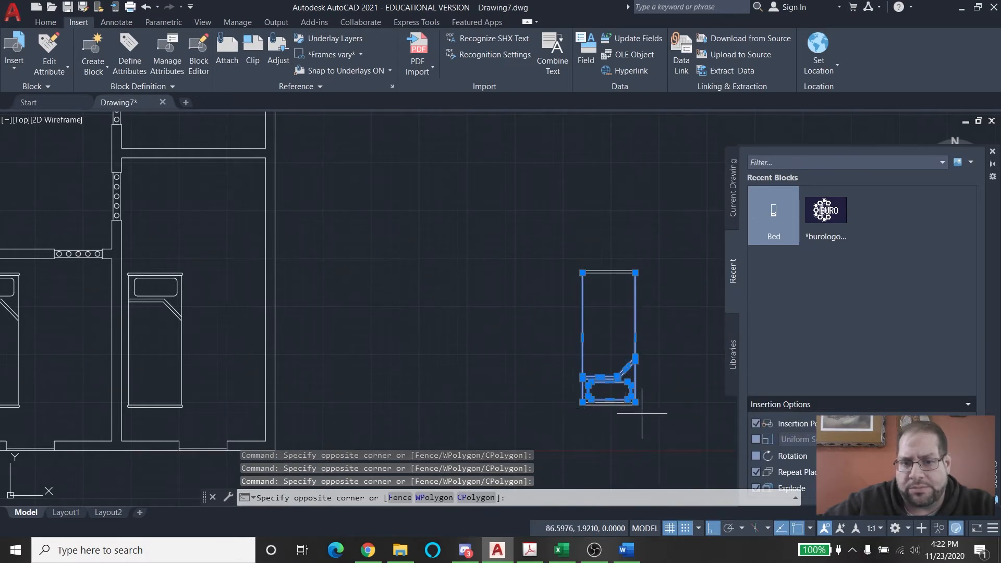
key("Escape")
key("Escape")
Erase the pillow outline of the exploded bed, followed by all its remaining pieces
scroll(620, 395, "up", 4)
left_click(620, 395)
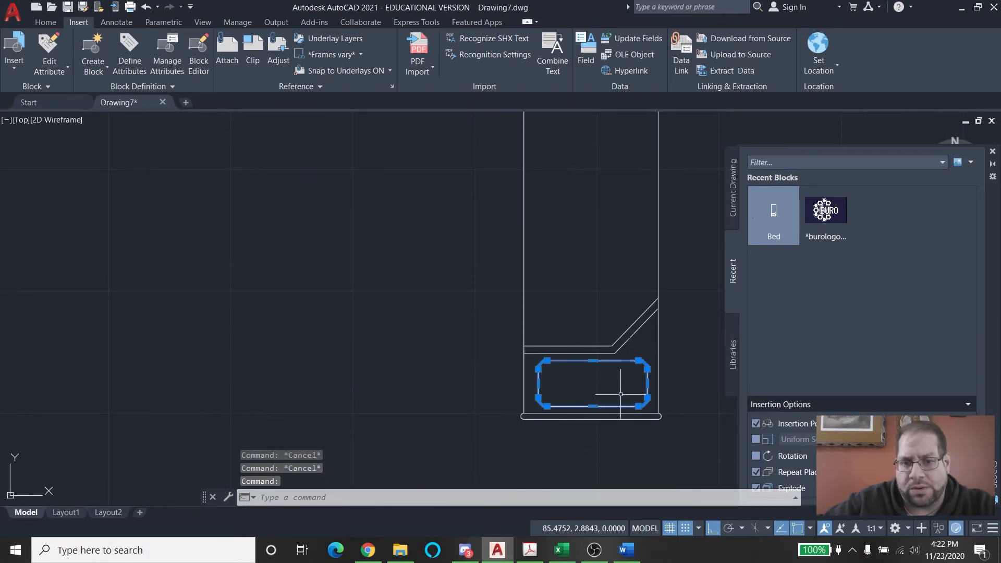
key("Delete")
scroll(621, 374, "down", 4)
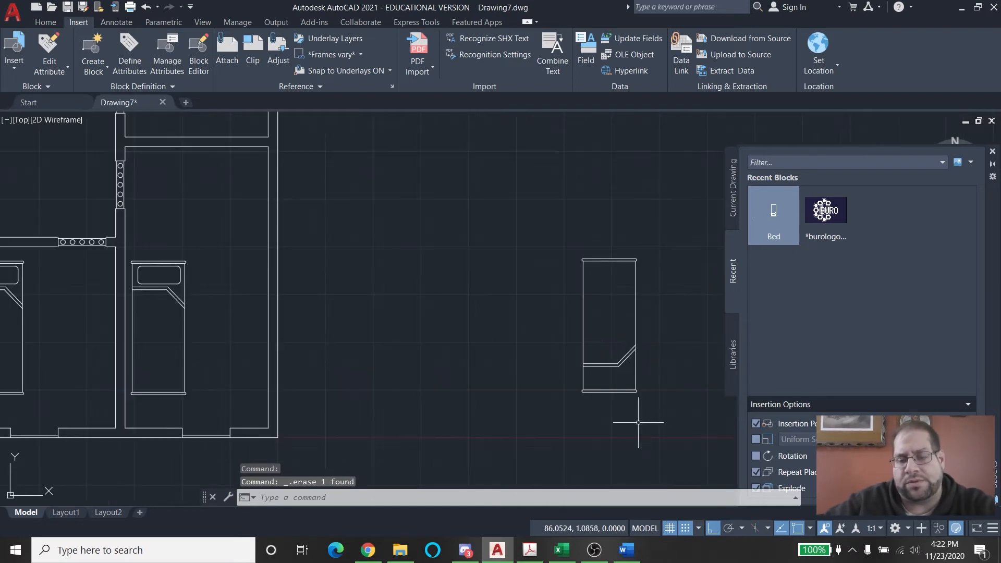
left_click(638, 422)
left_click(534, 191)
key("Delete")
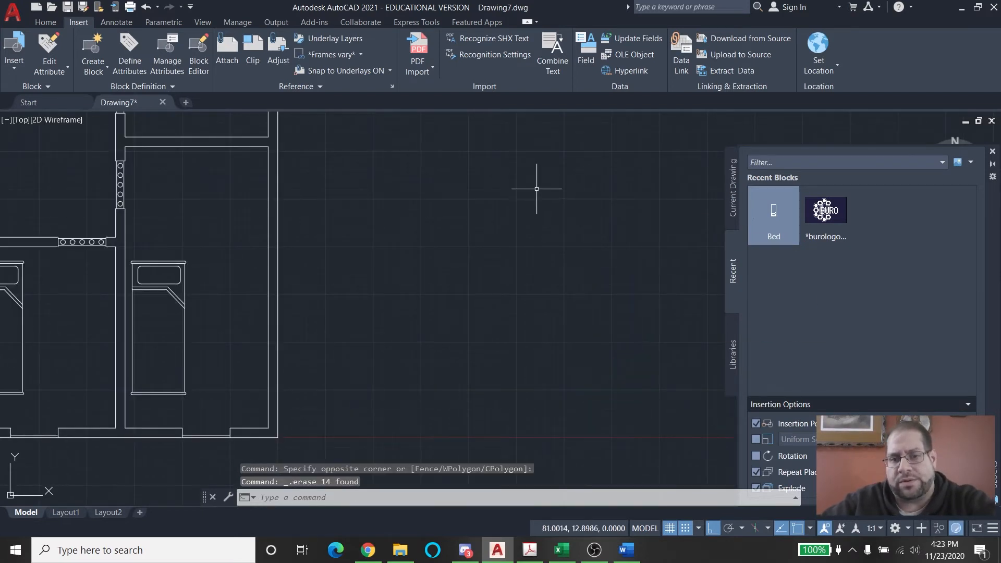
Erase the six trial beds standing outside the plan's outer right wall
scroll(536, 190, "down", 4)
middle_click_drag(552, 191, 572, 369)
left_click(587, 380)
left_click(477, 215)
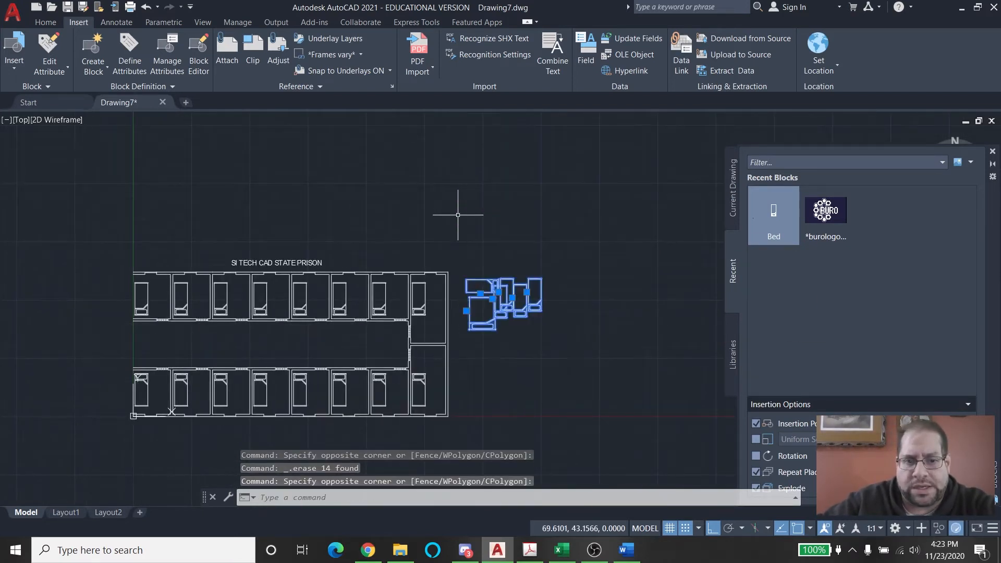
key("Delete")
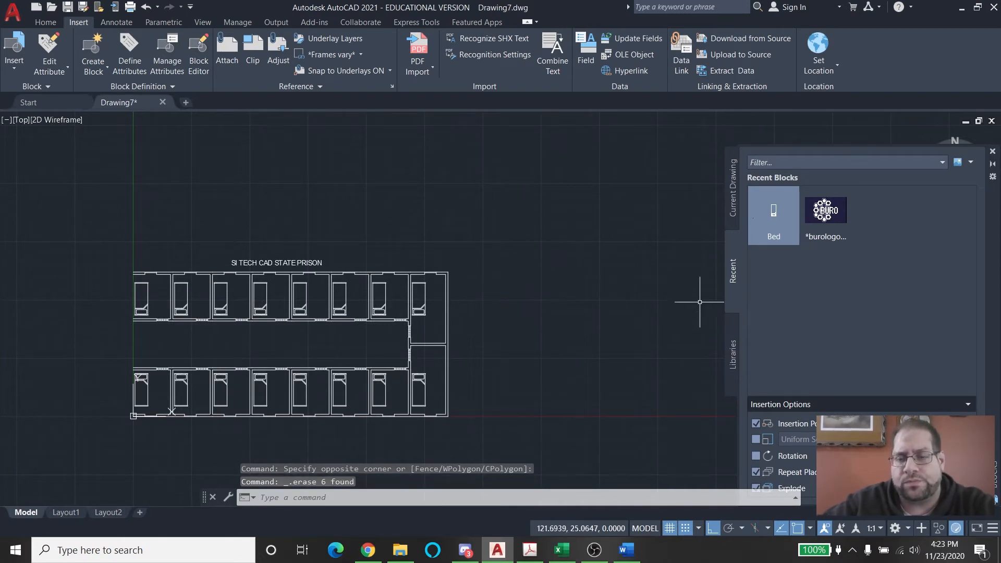
middle_click_drag(497, 314, 522, 211)
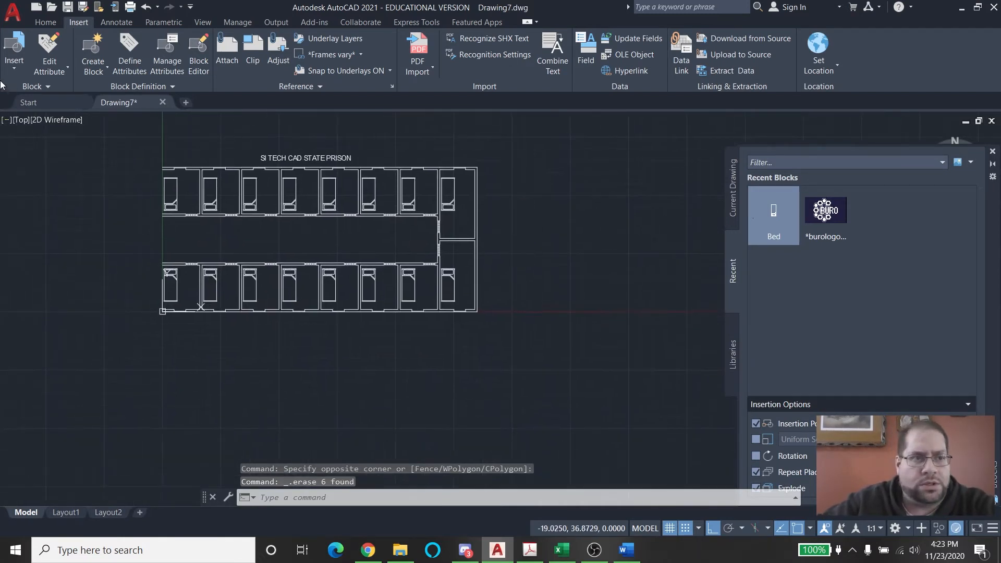
left_click(21, 64)
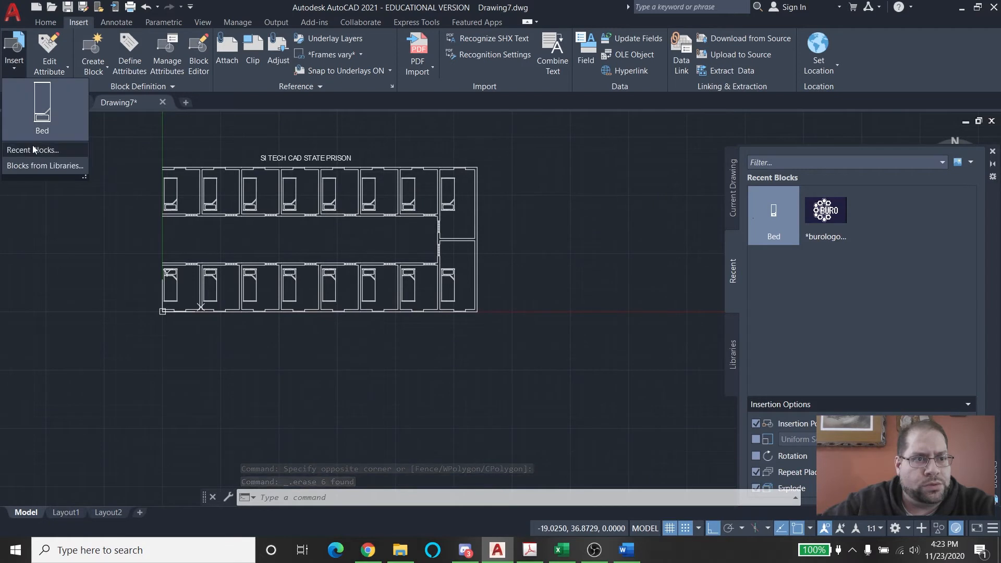
left_click(23, 73)
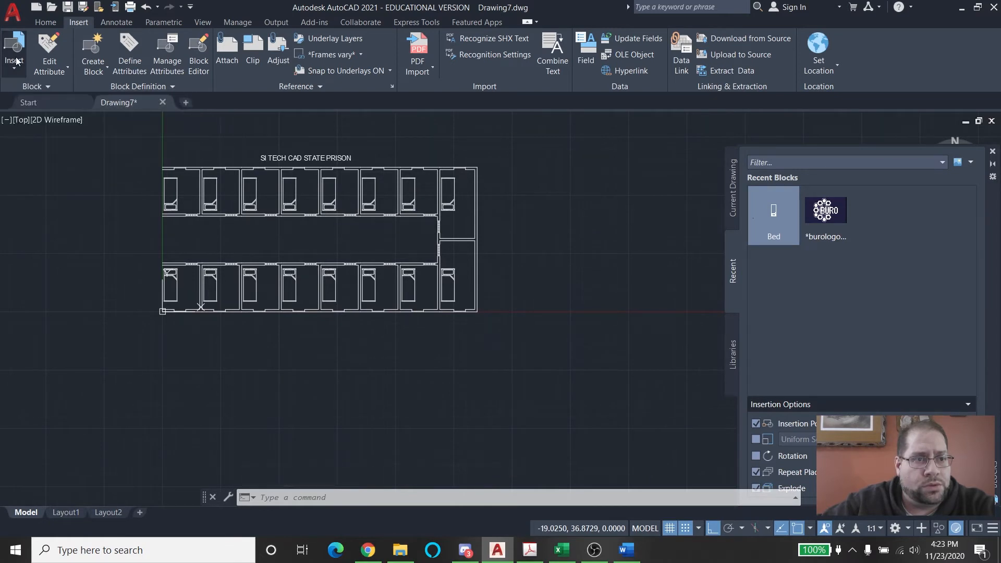
left_click(20, 68)
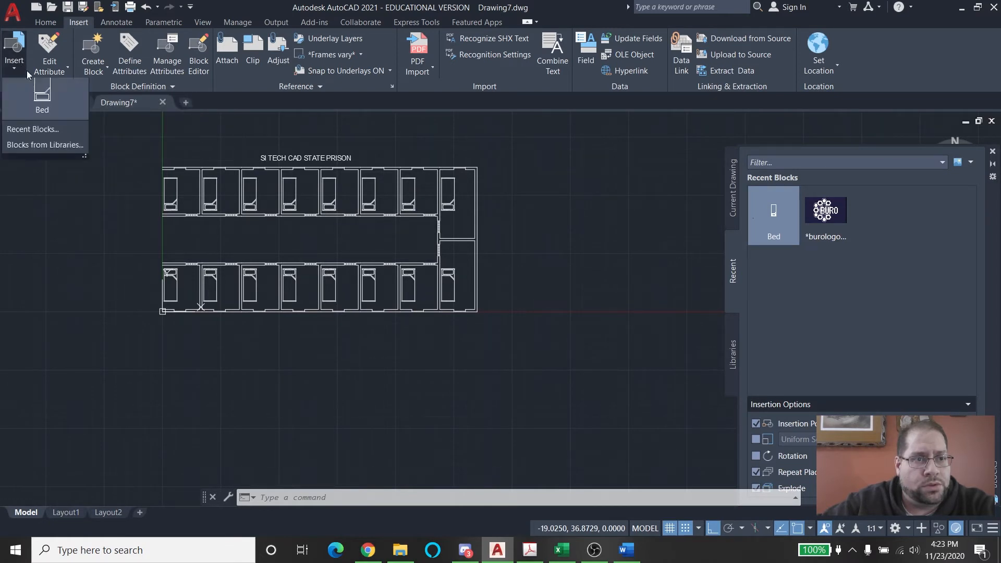
right_click(790, 218)
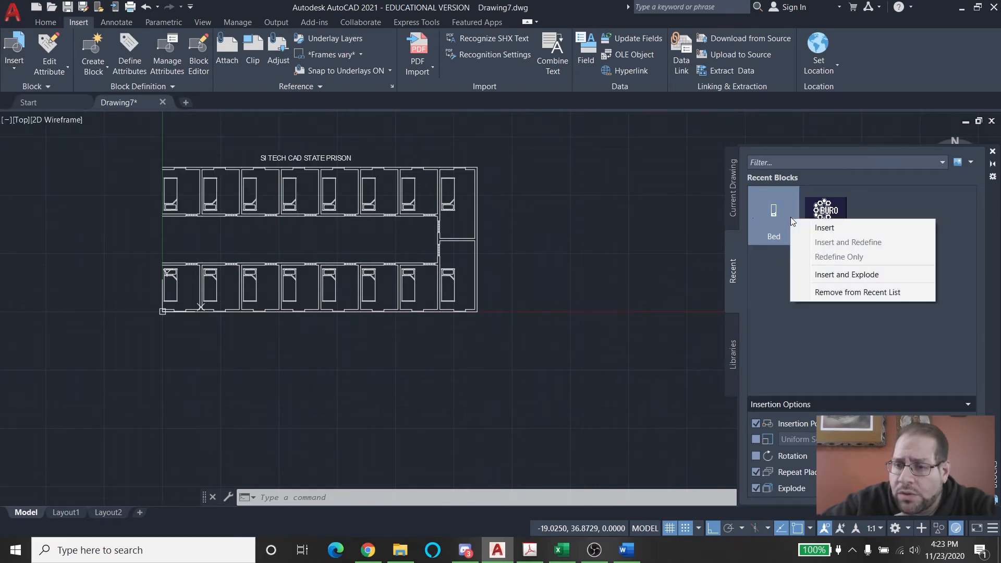
key("Escape")
key("Escape")
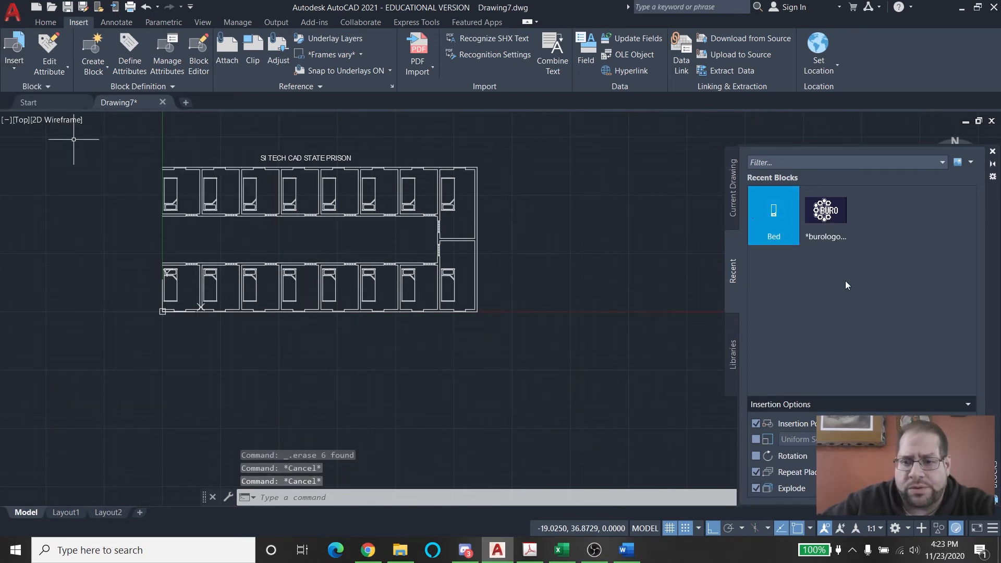
middle_click_drag(536, 200, 550, 221)
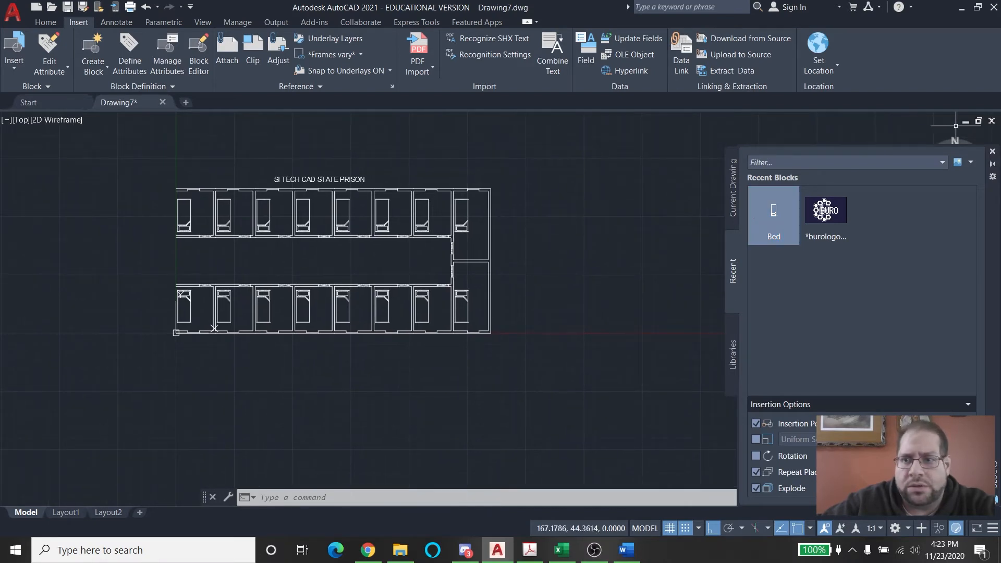
Close the Blocks palette
left_click(992, 152)
scroll(203, 222, "up", 4)
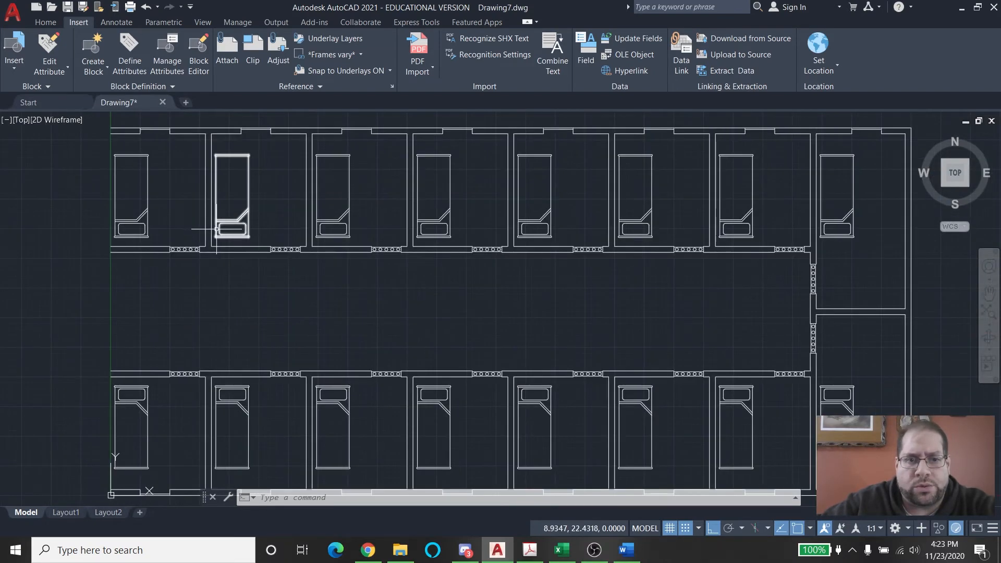
scroll(219, 203, "up", 4)
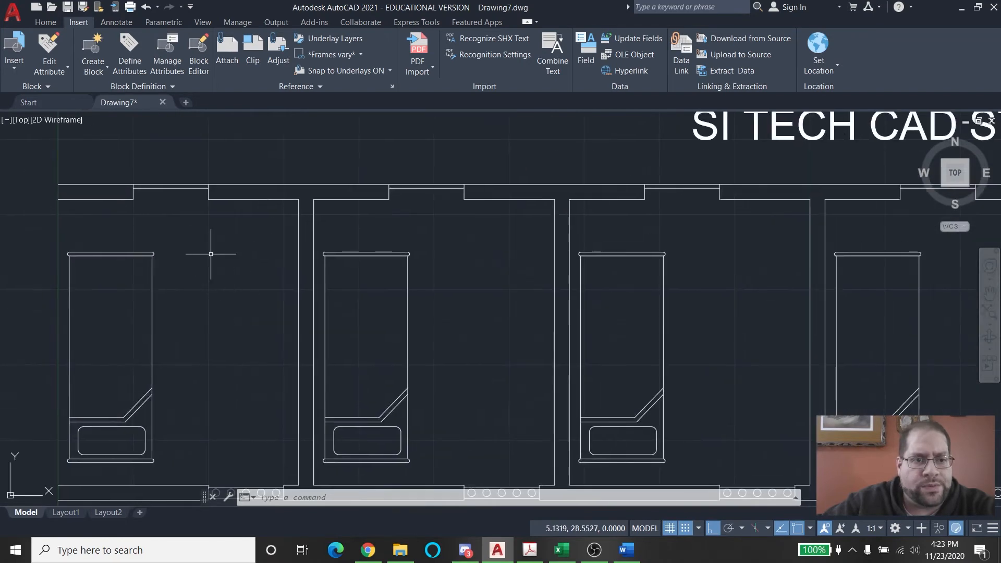
middle_click_drag(277, 150, 273, 194)
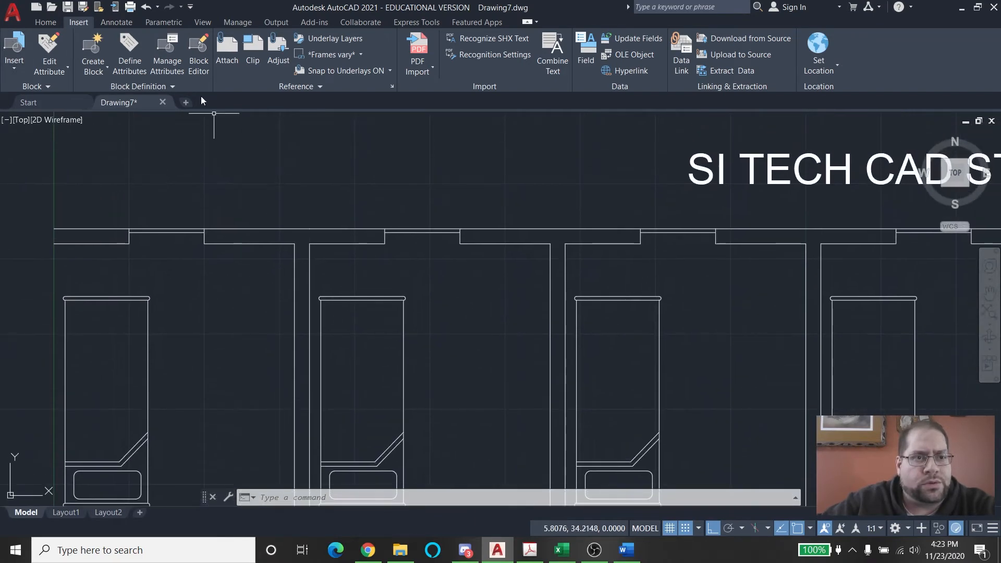
Draw a rectangle about 2.5 wide and 0.625 high in the first upper cell's upper right corner, just below the outer wall
left_click(53, 24)
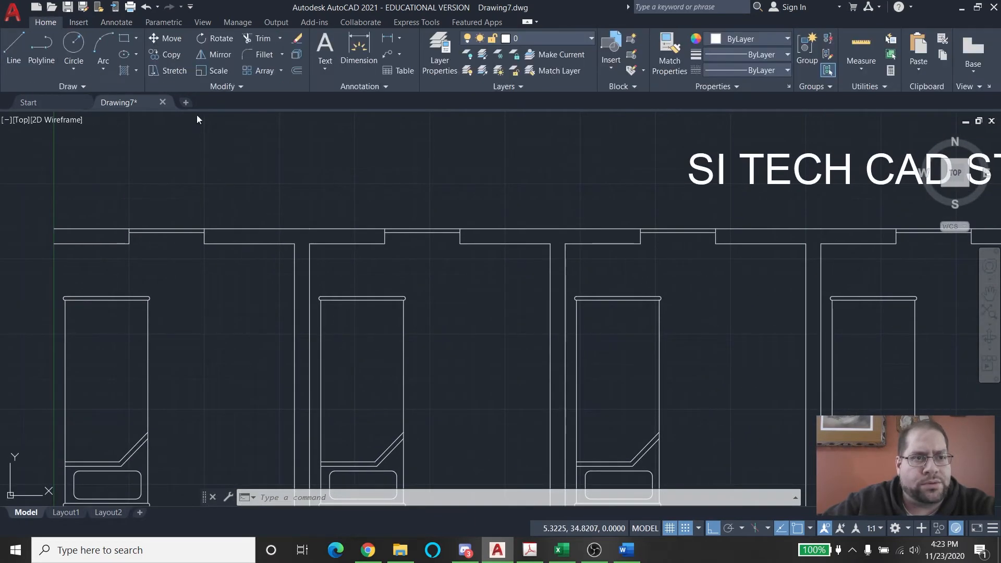
middle_click_drag(245, 192, 244, 194)
left_click(124, 39)
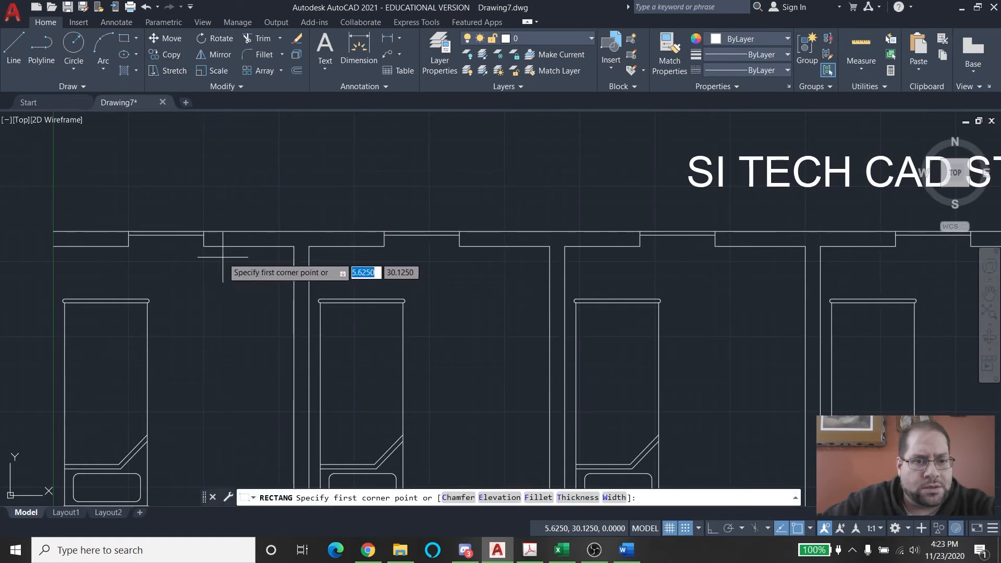
scroll(251, 260, "up", 3)
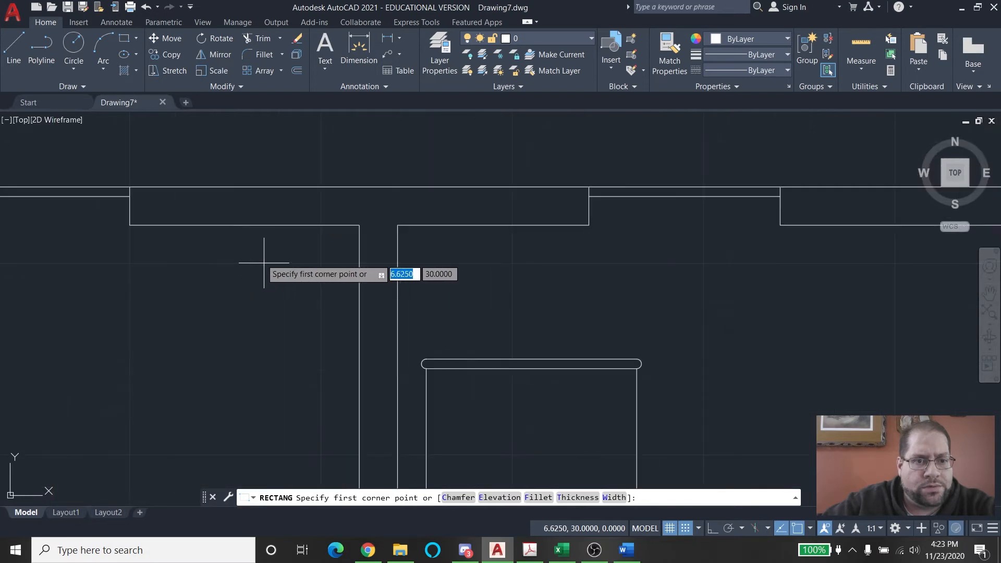
left_click(340, 243)
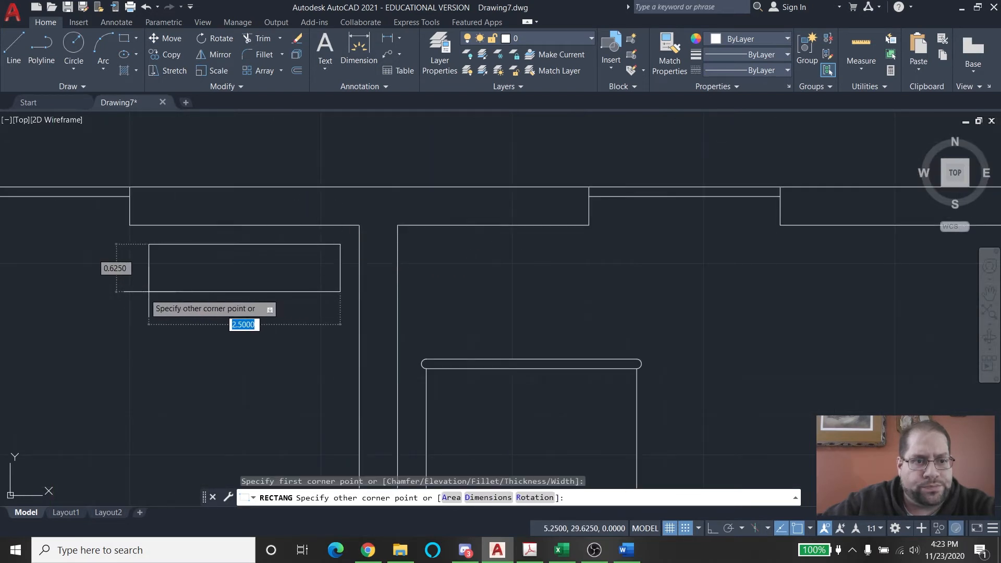
left_click(147, 293)
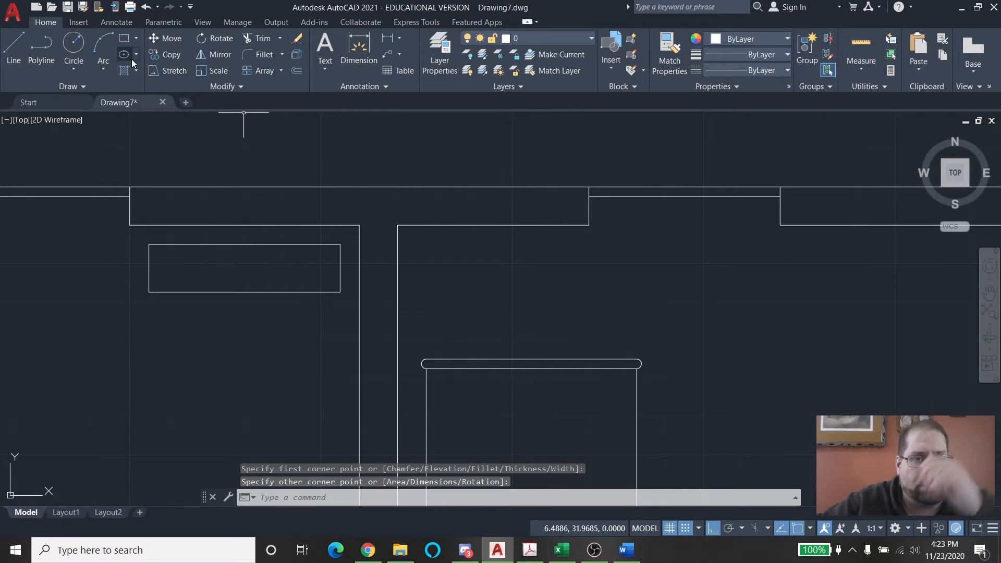
left_click(126, 37)
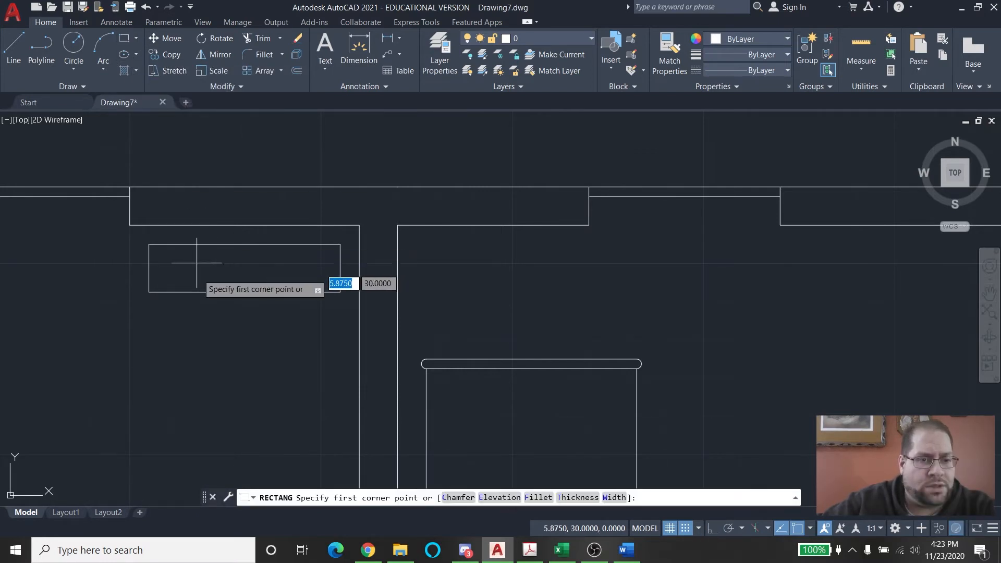
left_click(177, 282)
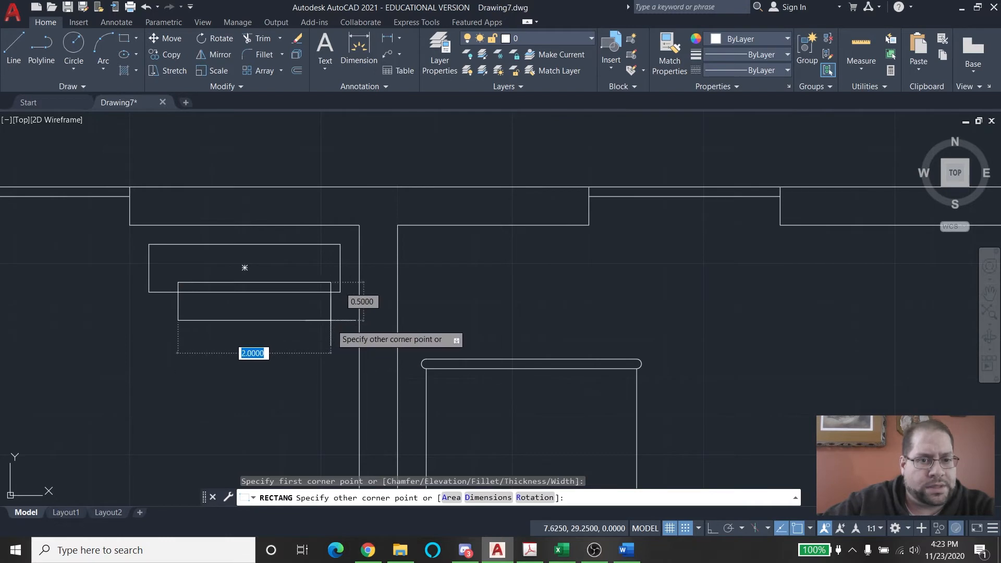
left_click(331, 320)
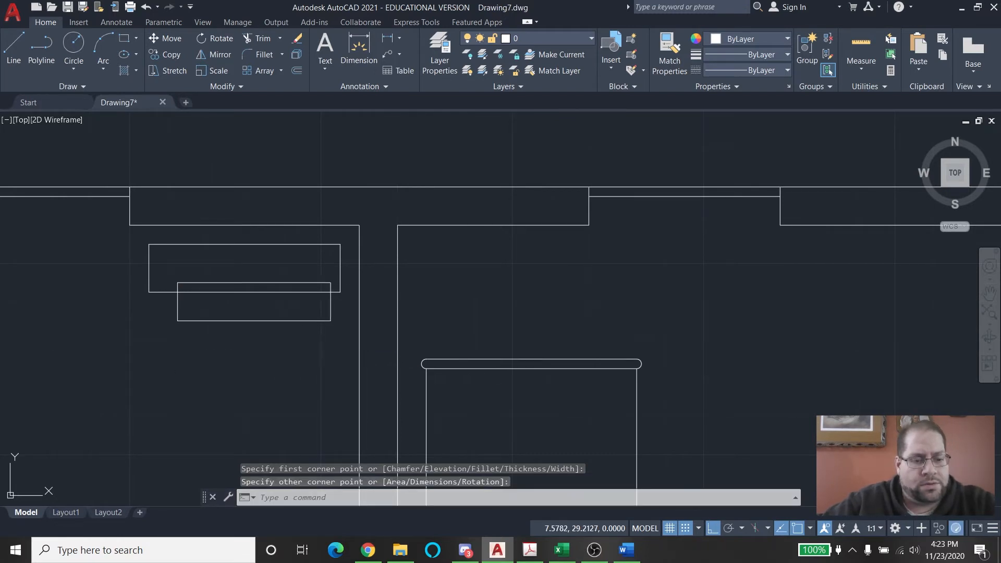
key("ctrl+z")
Draw a second rectangle about 2 by 0.5, centred beneath the first one and overlapping its lower edge
left_click(122, 40)
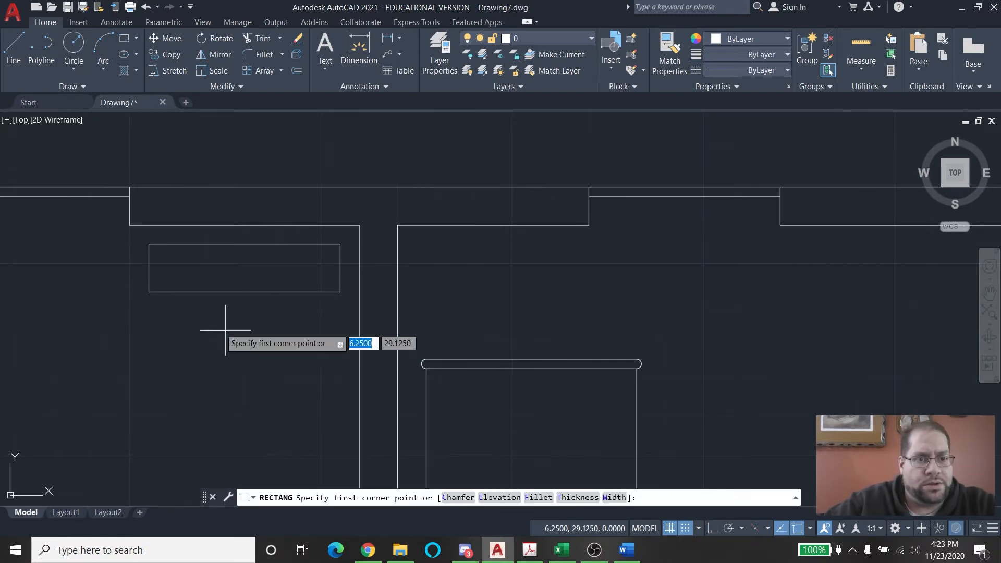
left_click(167, 282)
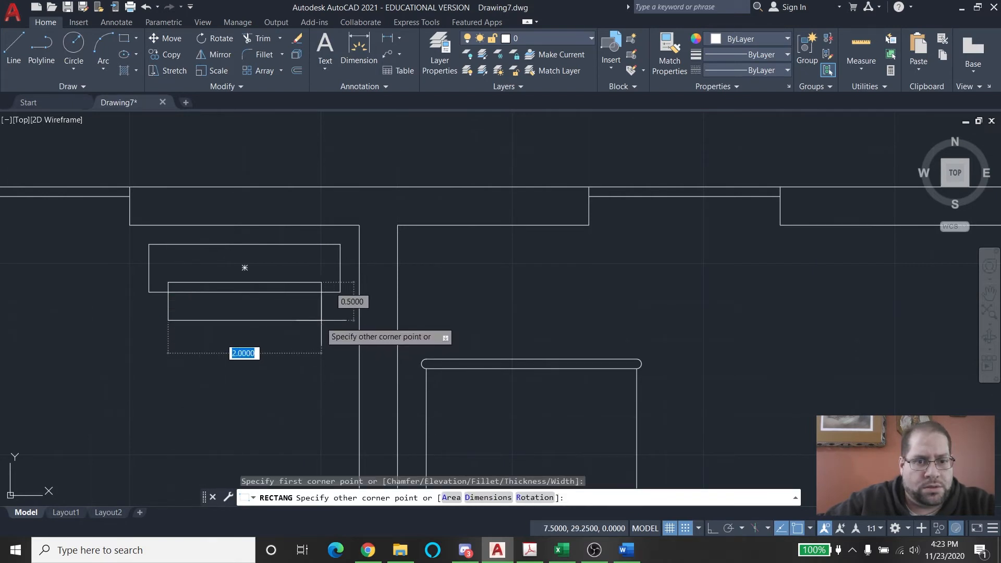
left_click(321, 320)
left_click(135, 58)
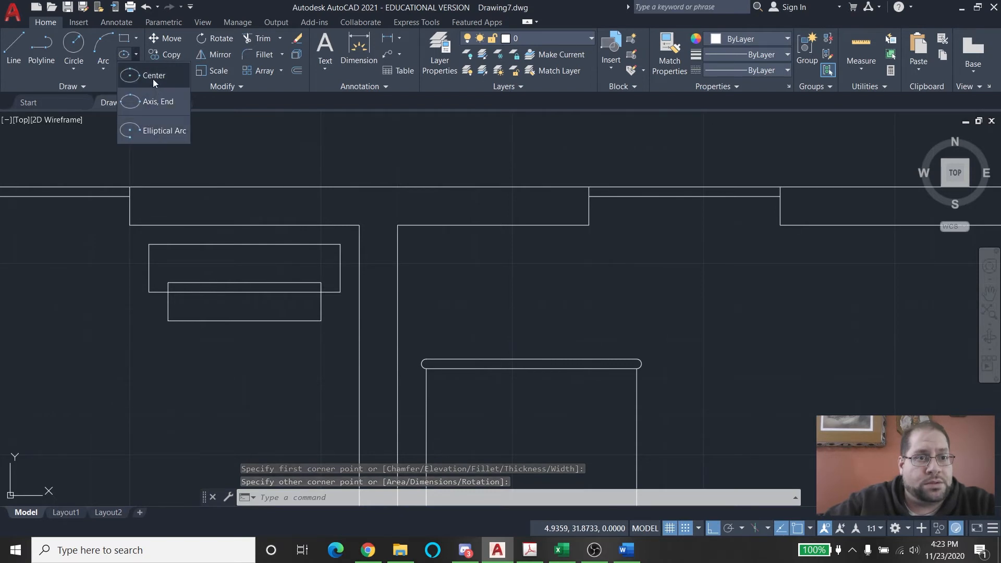
left_click(150, 102)
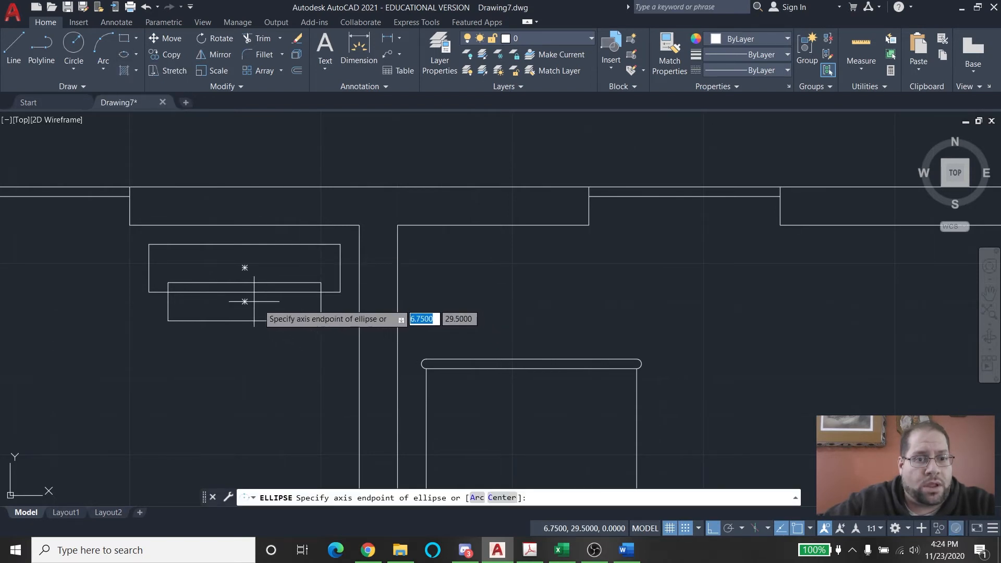
left_click(244, 301)
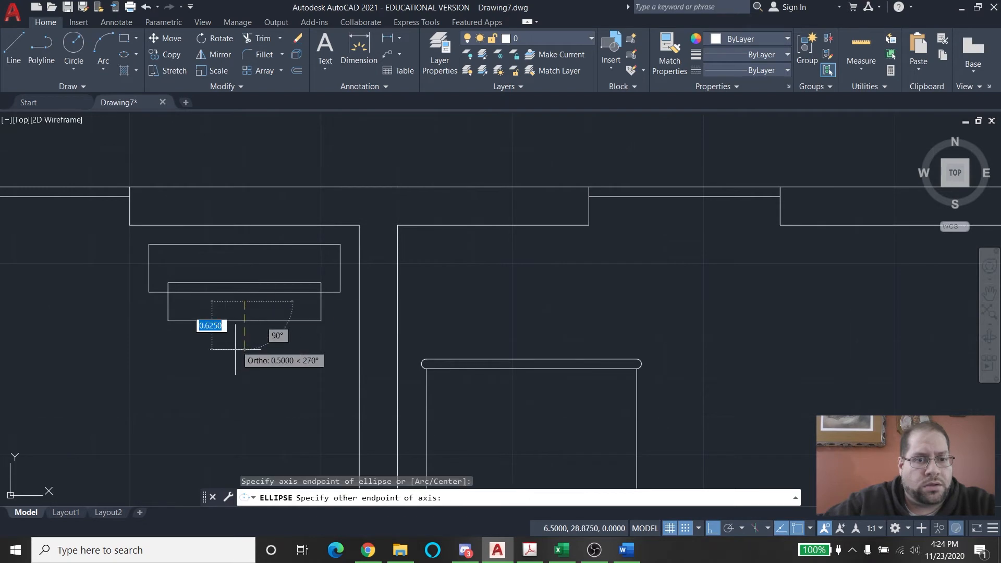
left_click(245, 424)
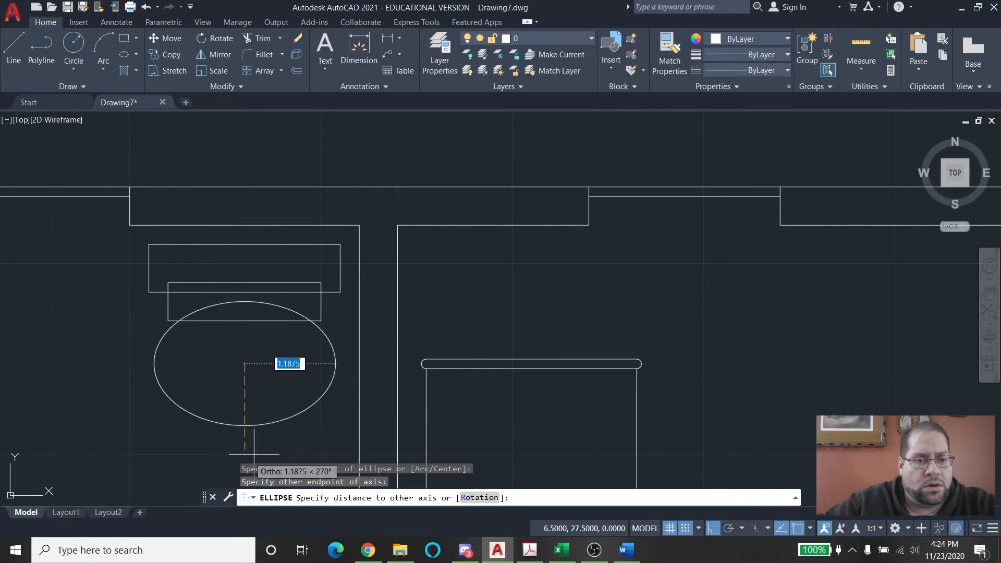
middle_click_drag(254, 445, 246, 315)
key("Escape")
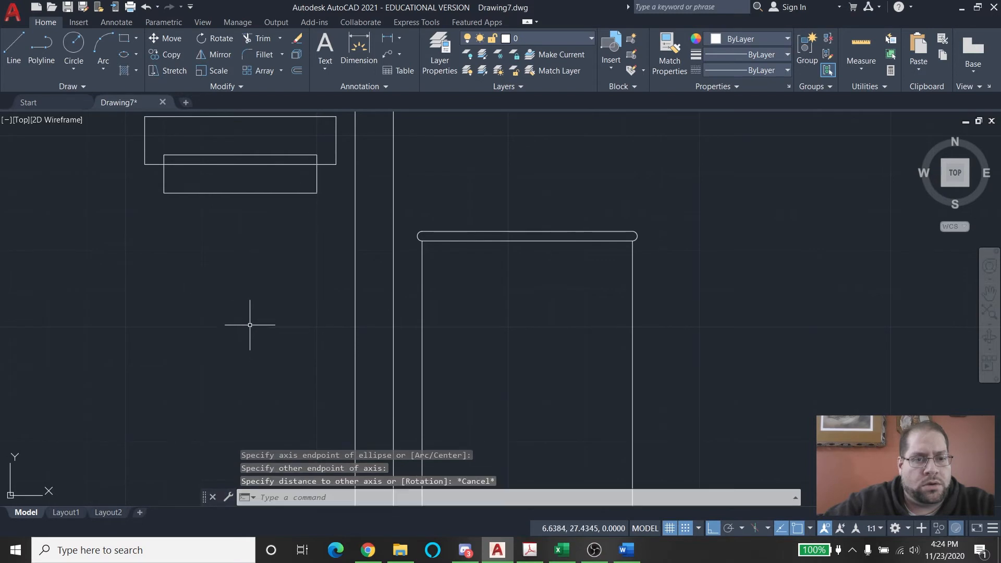
Draw an upright ellipse with a half-width of about 1, extending downward from the midpoint of the smaller rectangle's upper edge
scroll(225, 225, "down", 3)
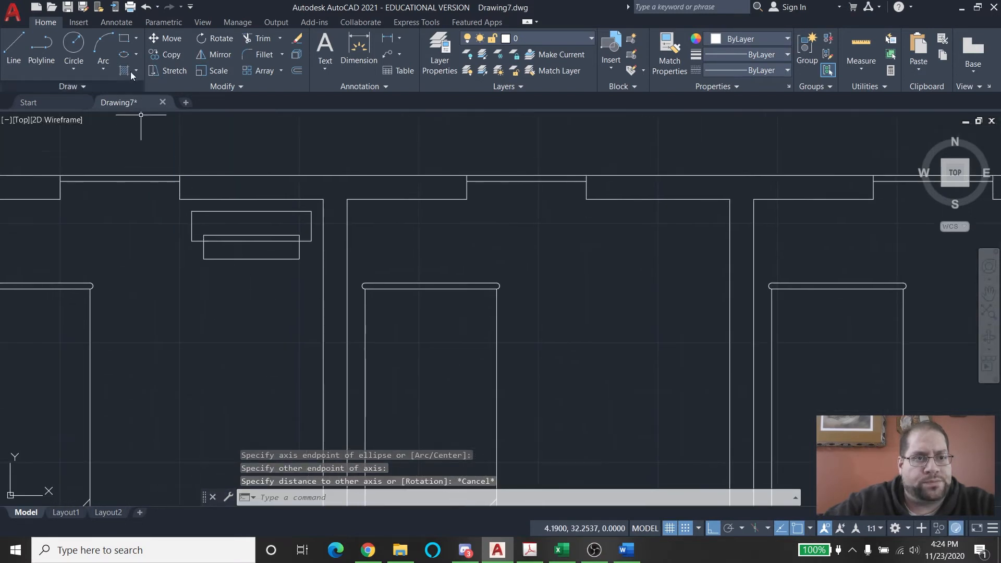
left_click(124, 55)
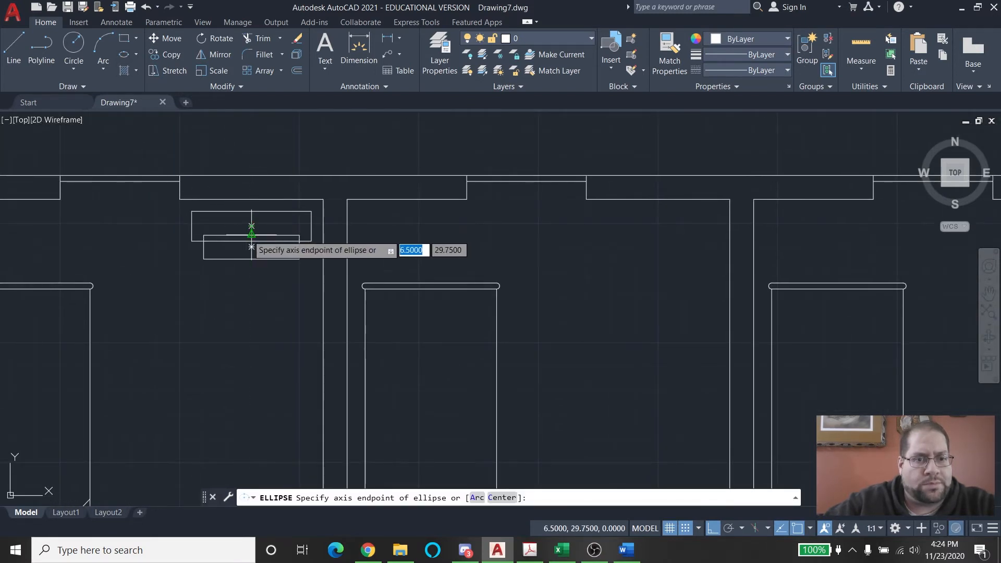
left_click(251, 226)
left_click(254, 365)
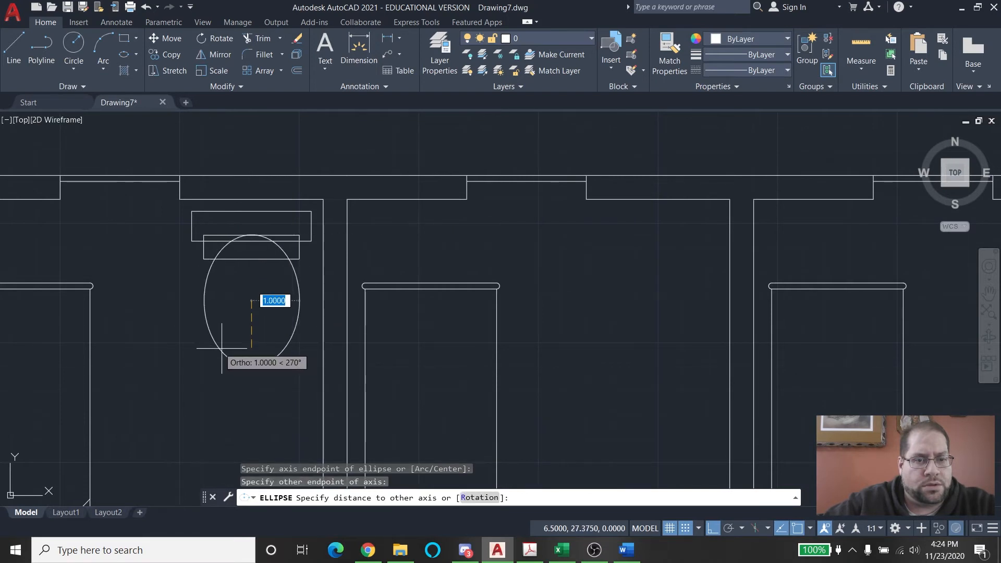
key("Escape")
key("Escape")
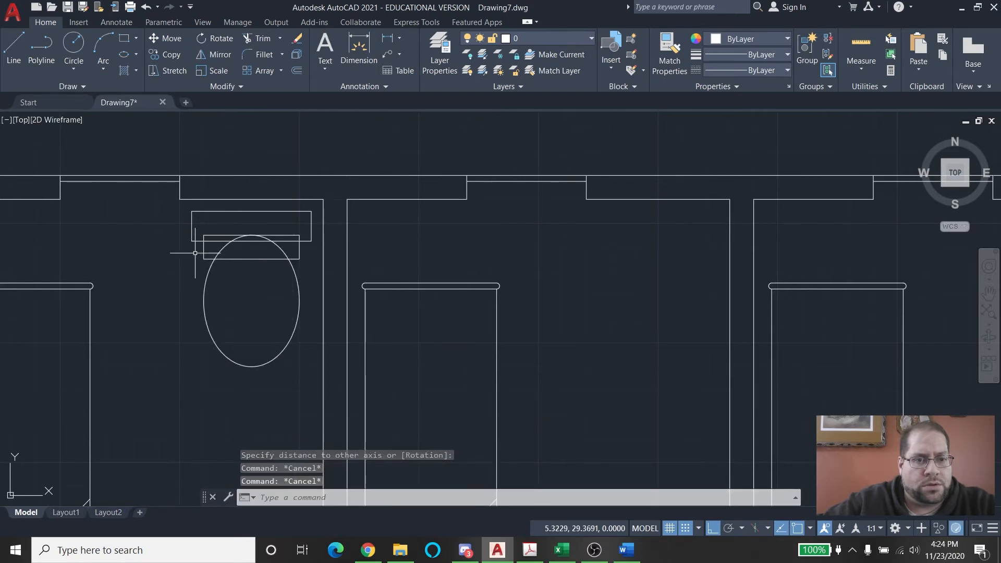
Stretch both short sides of the smaller rectangle inward and slightly upward, narrowing it to about 1.5 around the ellipse's upper end
left_click(202, 249)
left_click(204, 247)
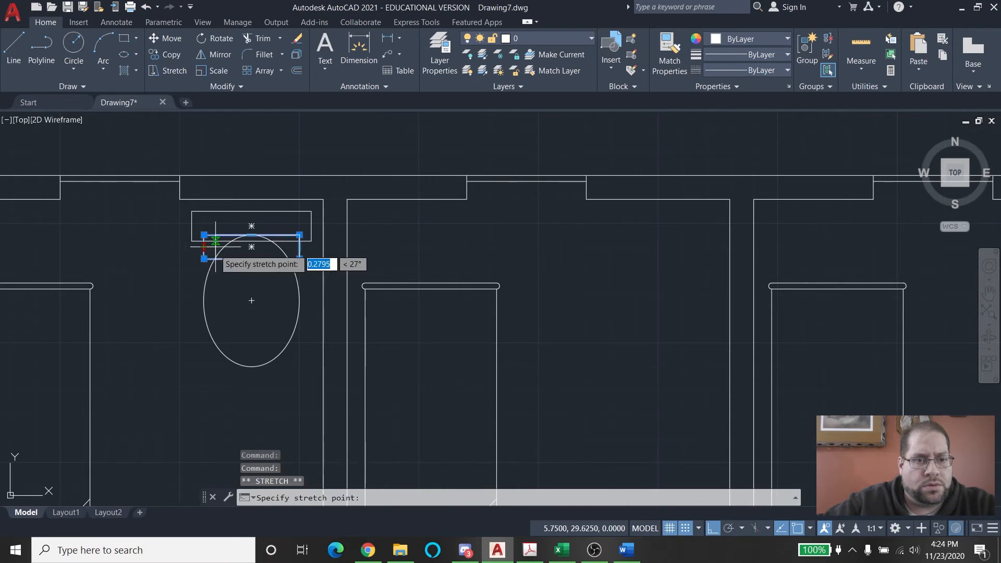
left_click(215, 249)
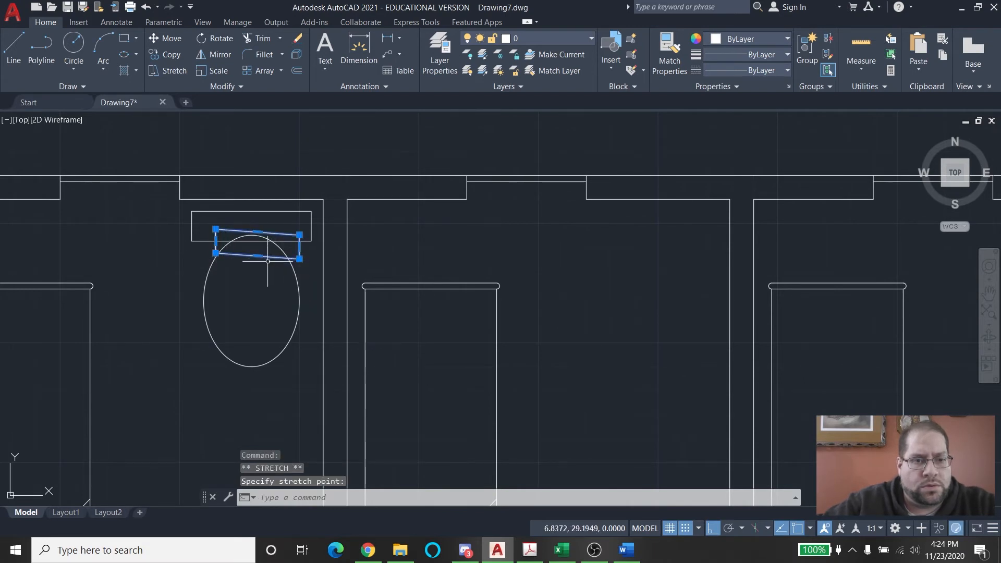
left_click(300, 241)
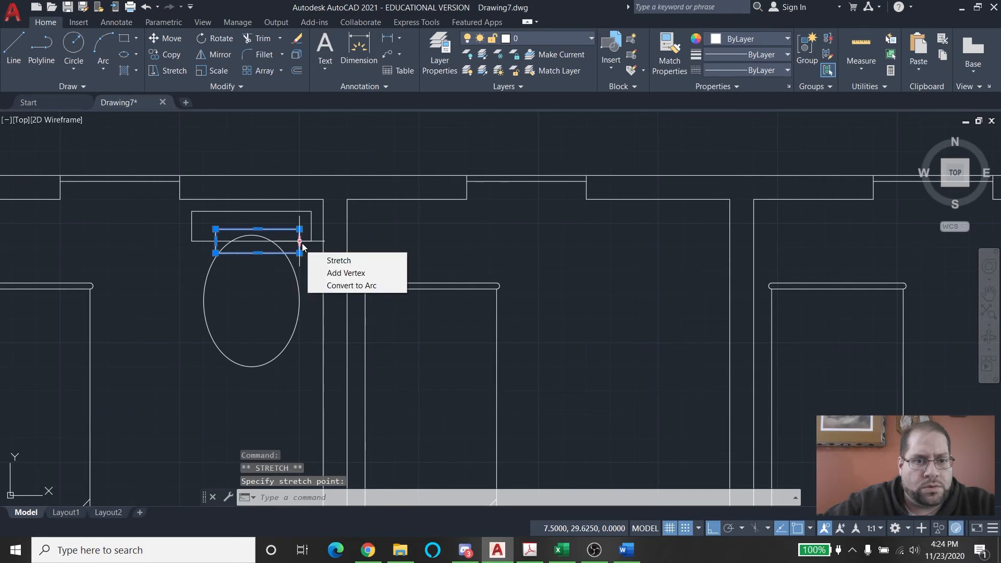
left_click(300, 241)
key("Escape")
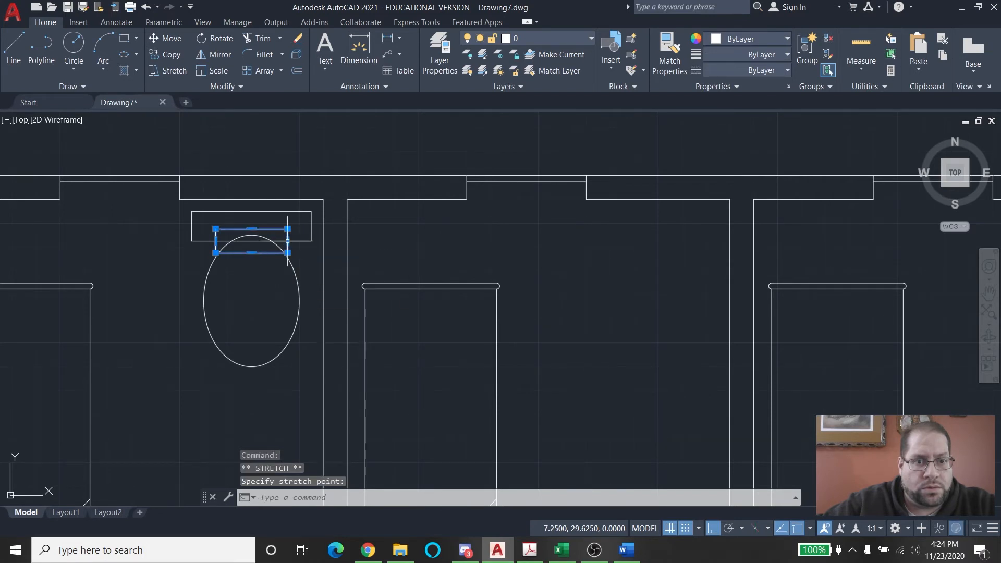
key("Escape")
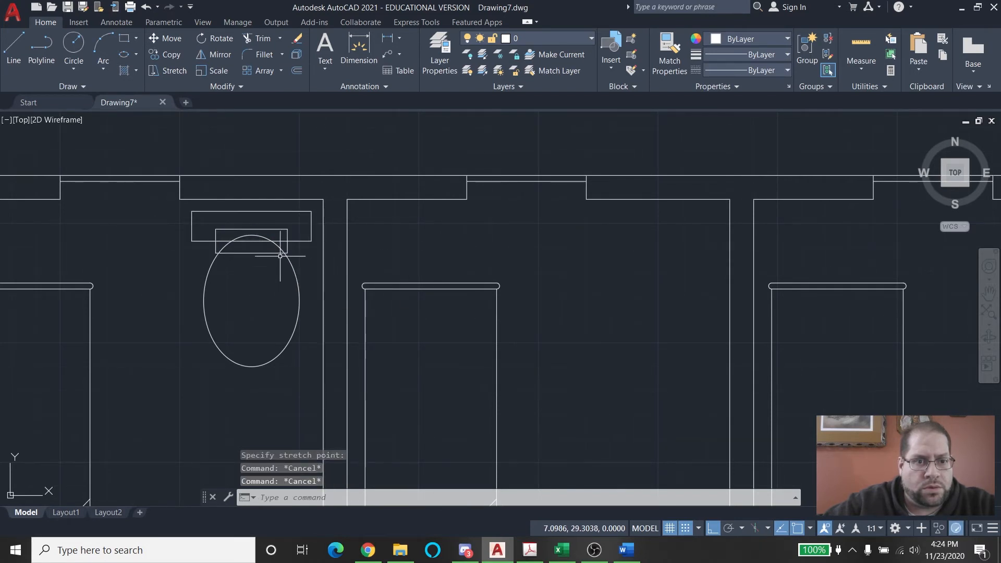
Trim the overlapping parts of the two rectangles and the ellipse, leaving one open toilet outline of tank, neck and bowl
type("tr")
key("Return")
left_click(271, 269)
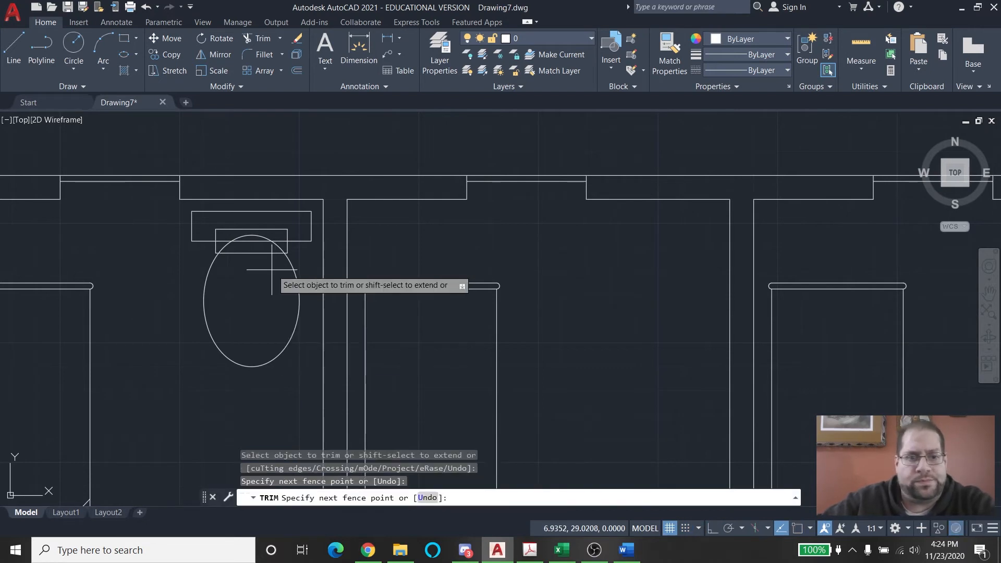
left_click(247, 233)
left_click(252, 234)
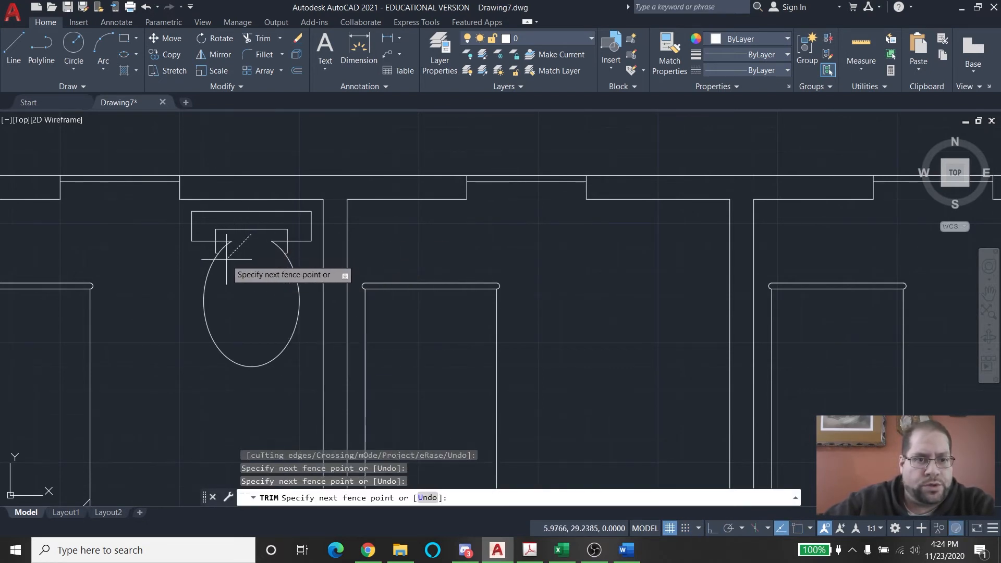
left_click(226, 259)
left_click(226, 258)
left_click(222, 225)
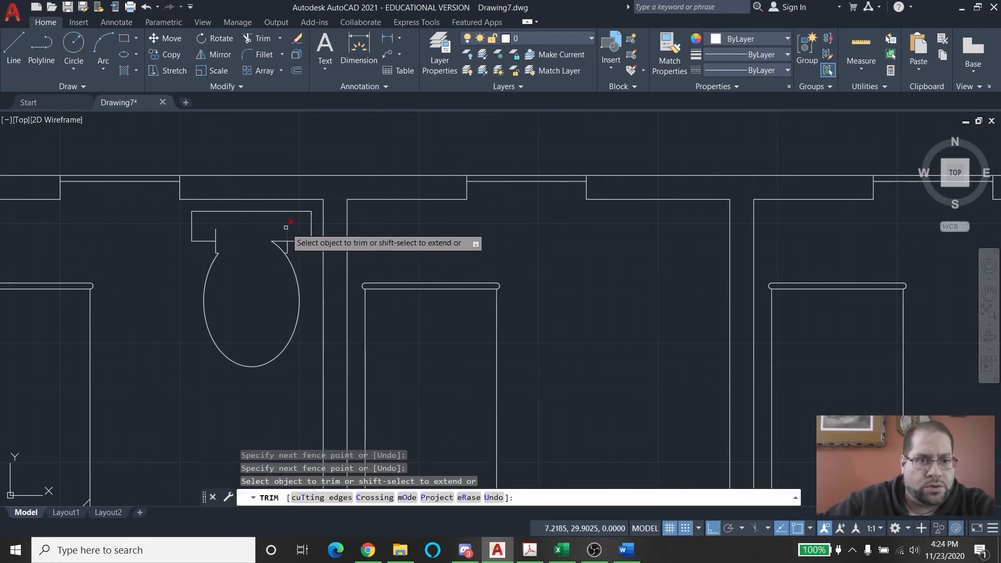
left_click(280, 229)
left_click(281, 268)
left_click(293, 236)
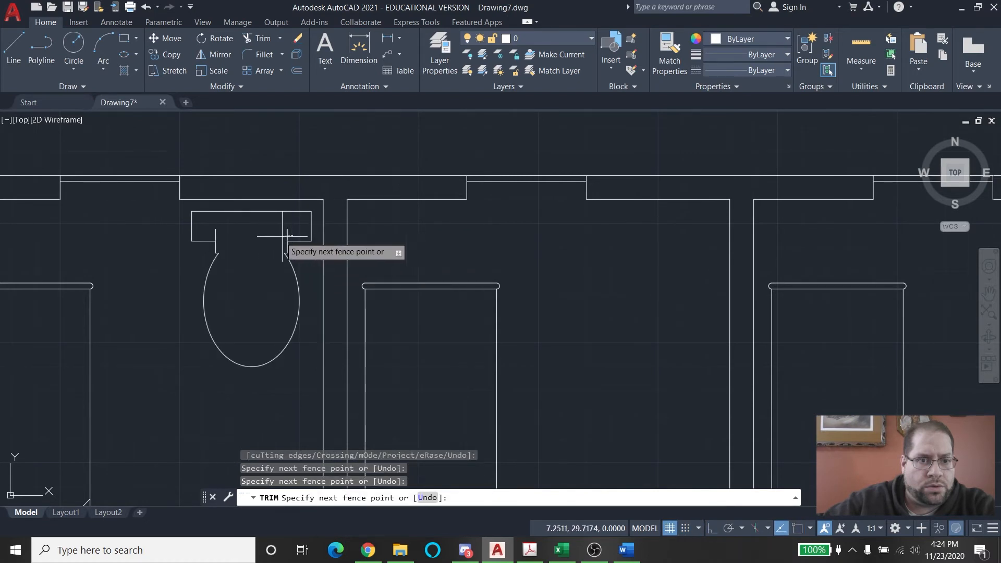
key("Return")
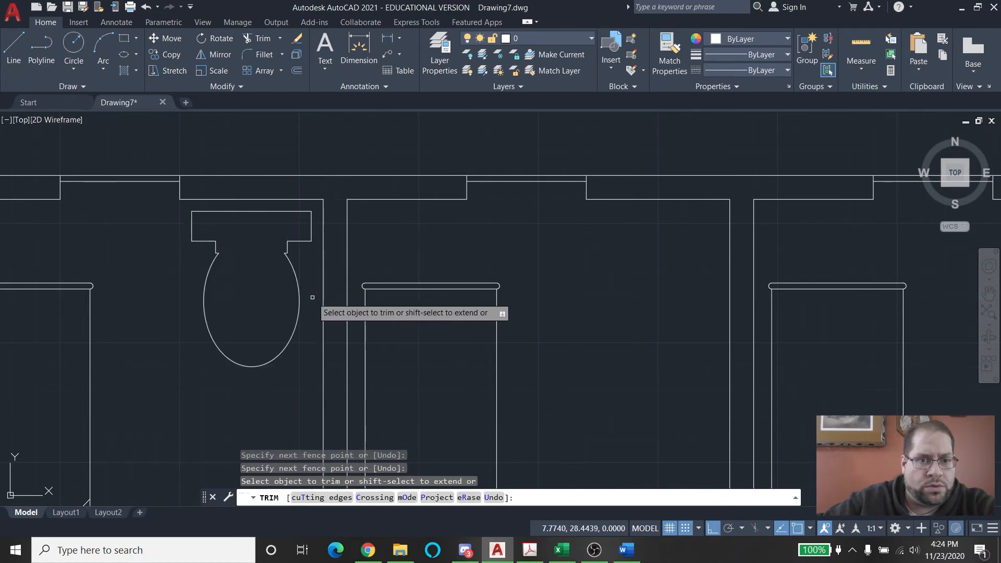
key("Escape")
key("Escape")
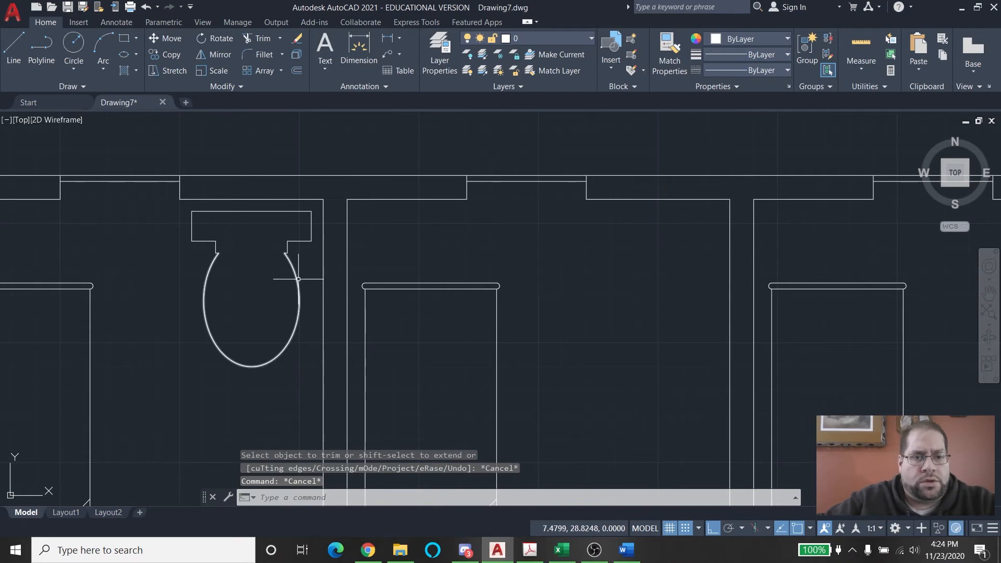
Create a block named toilet from the toilet outline, with its base point at the first upper cell's inner upper right corner
left_click(182, 209)
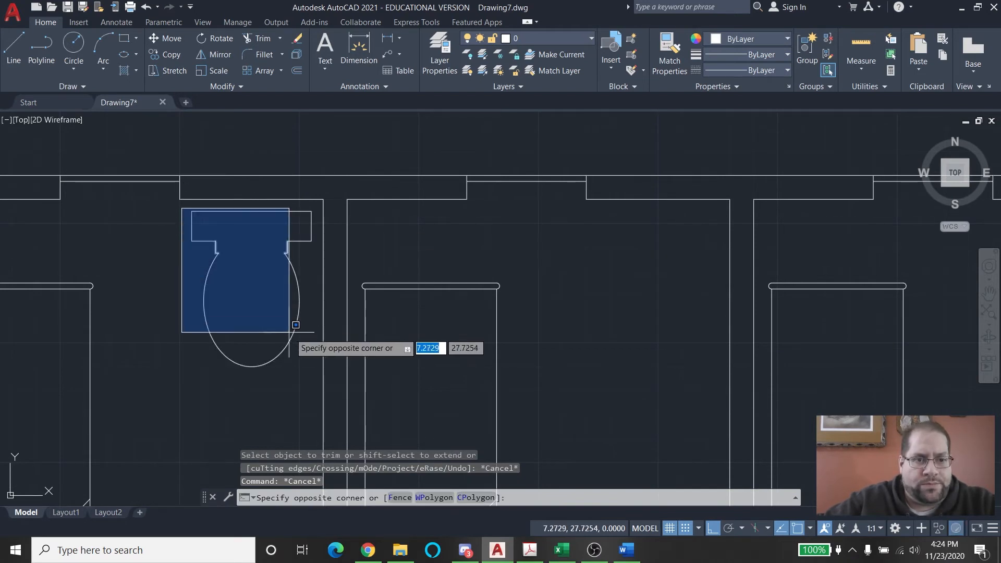
left_click(316, 377)
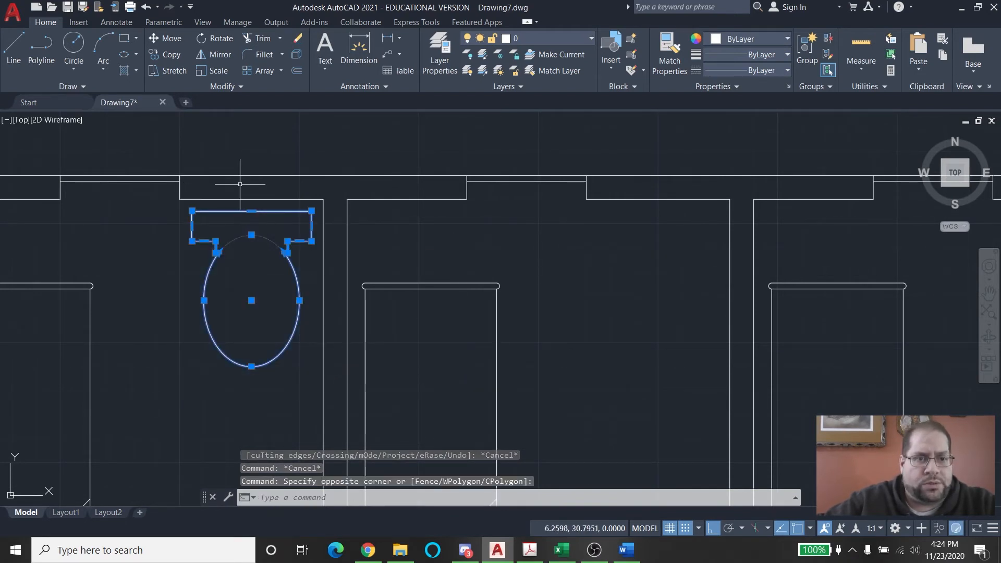
left_click(78, 22)
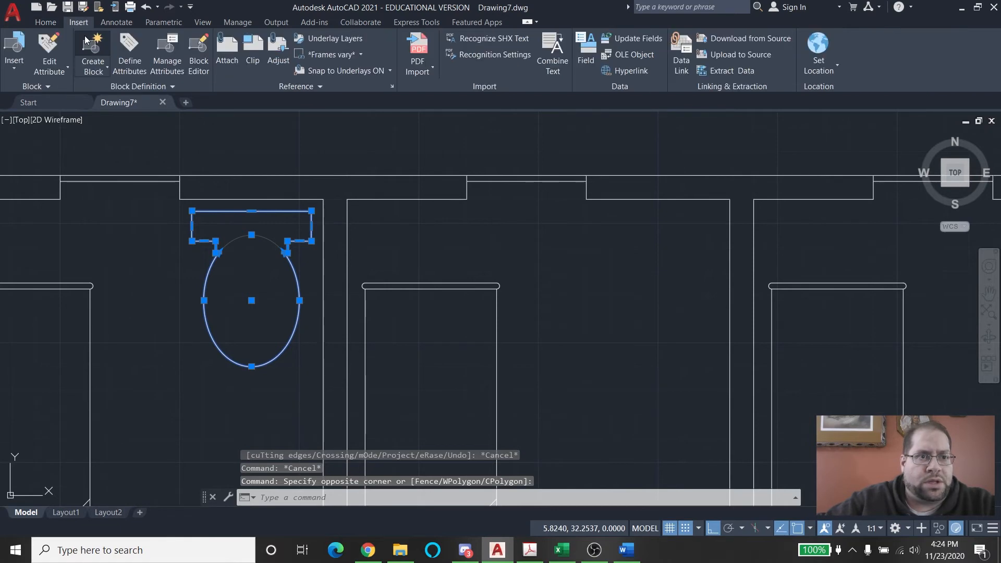
left_click(91, 56)
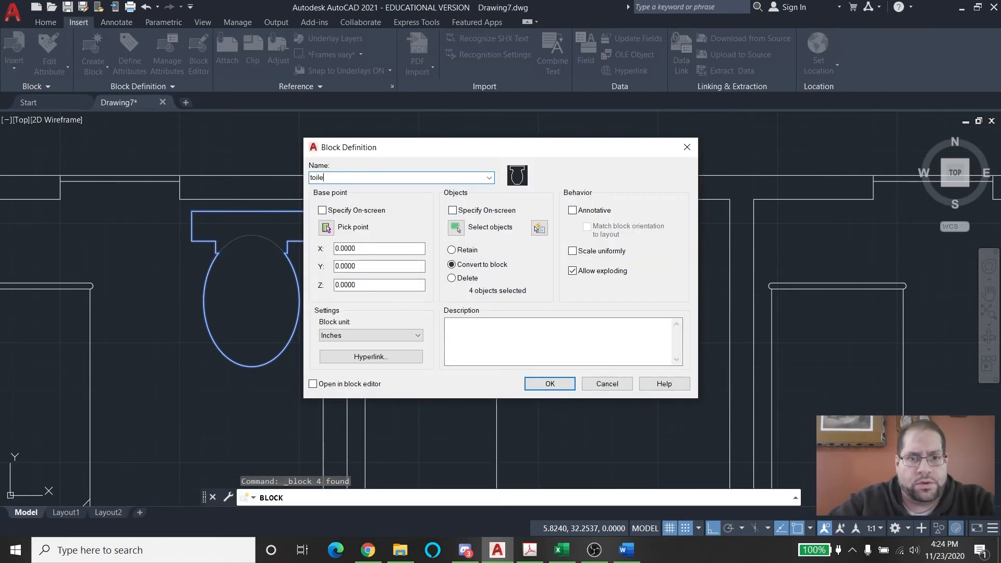
type("toilet")
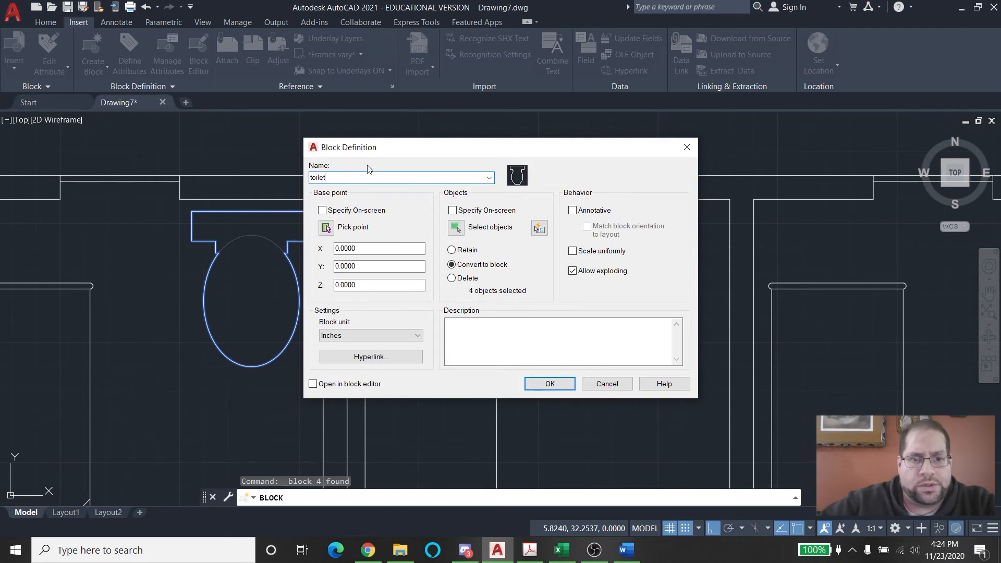
left_click(325, 228)
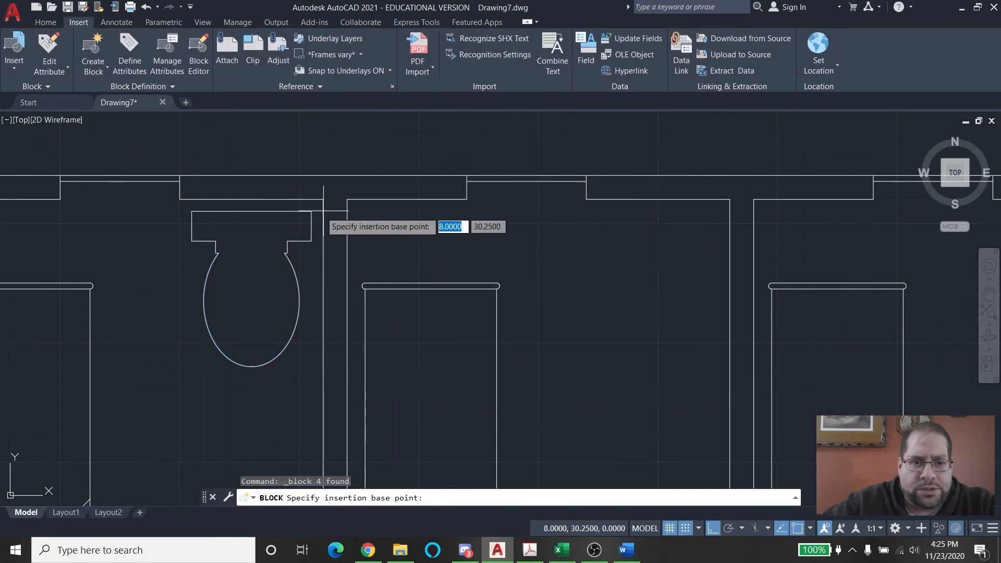
scroll(317, 228, "down", 4)
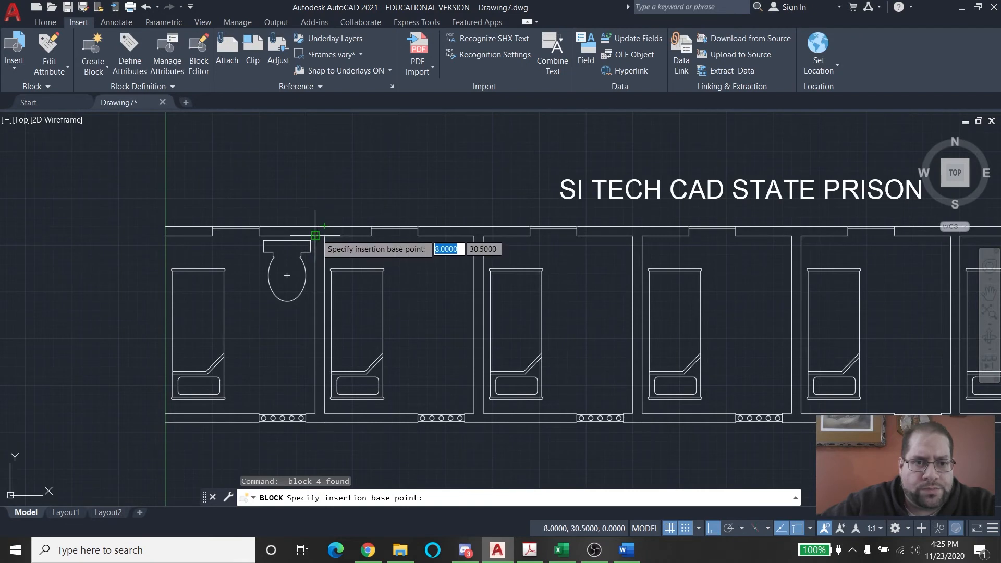
left_click(315, 235)
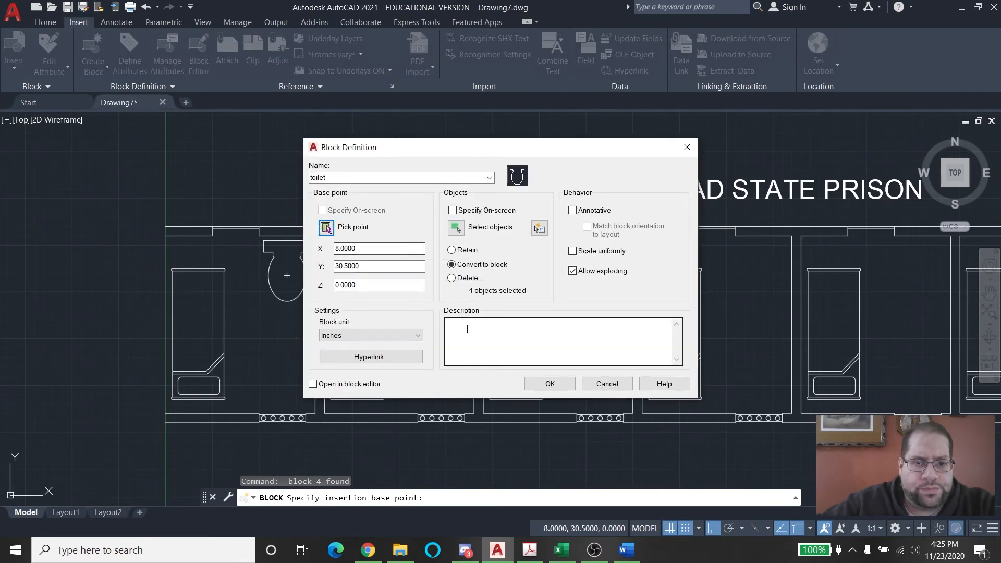
left_click(550, 384)
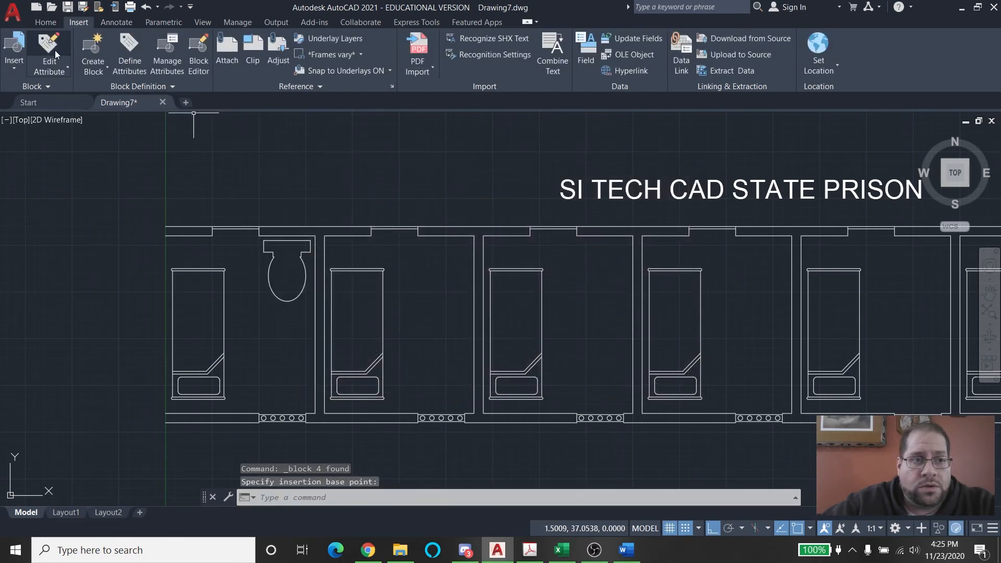
Show the recent blocks available for insertion
left_click(10, 70)
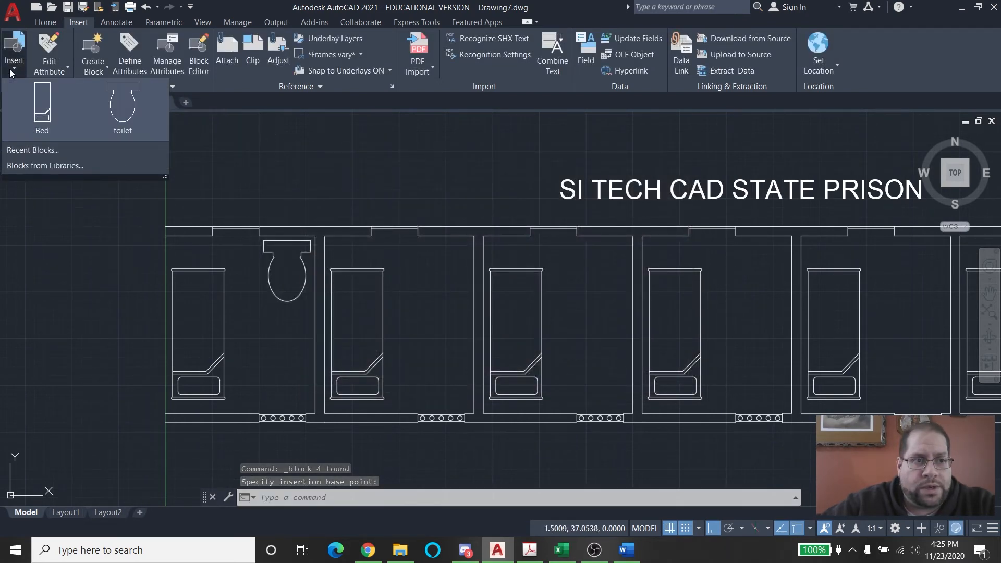
left_click(32, 150)
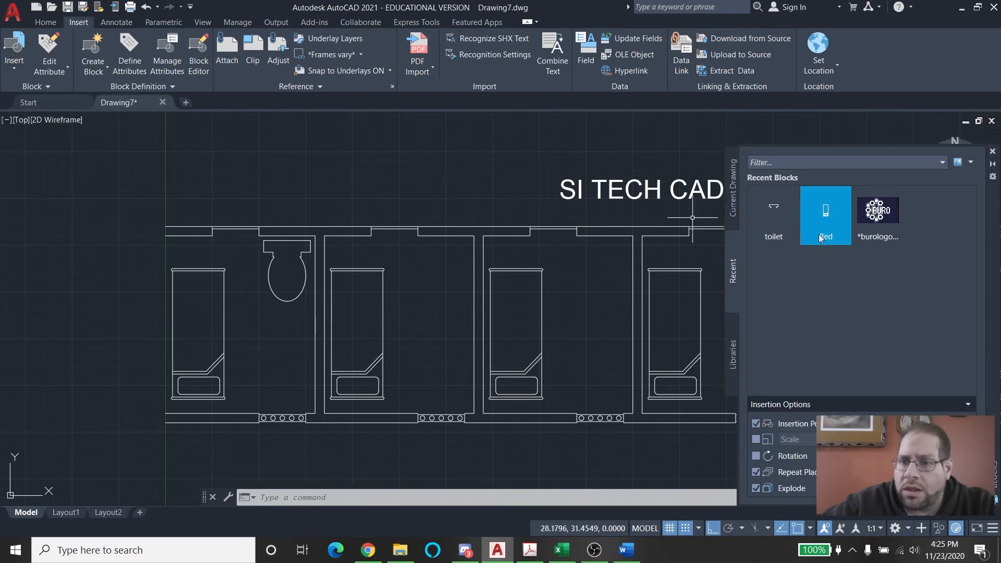
left_click(789, 223)
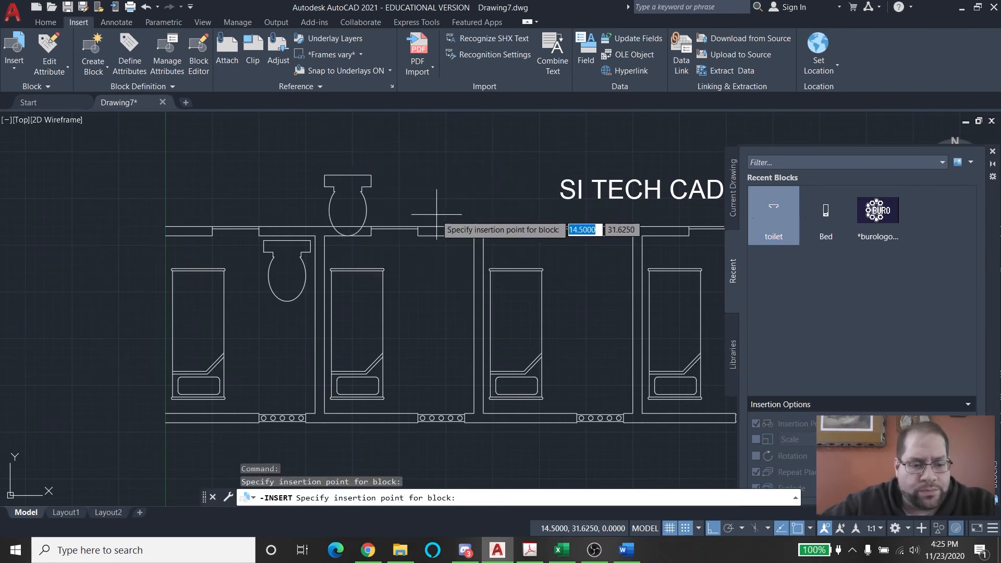
key("ctrl+z")
key("ctrl+z")
key("Escape")
key("Escape")
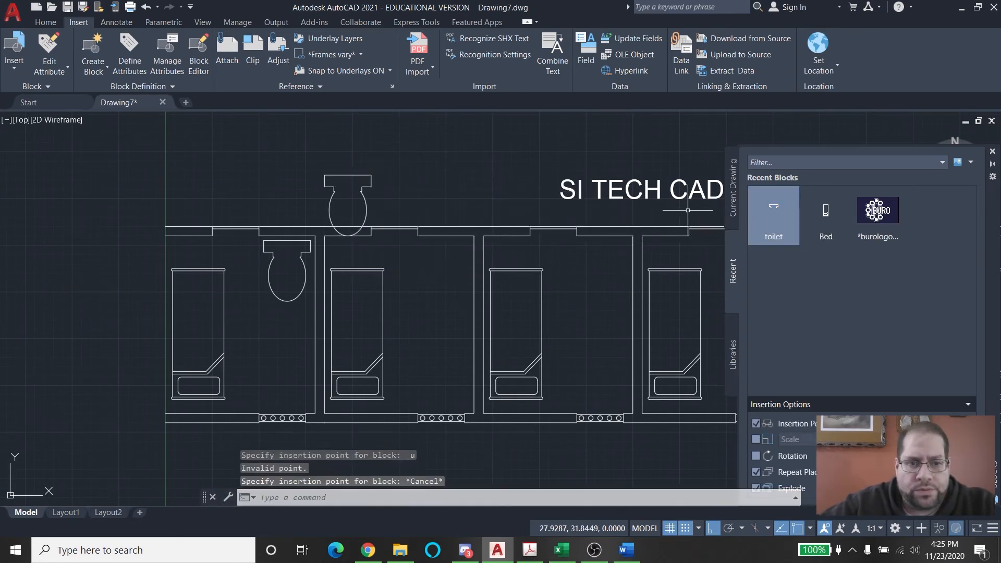
key("ctrl+z")
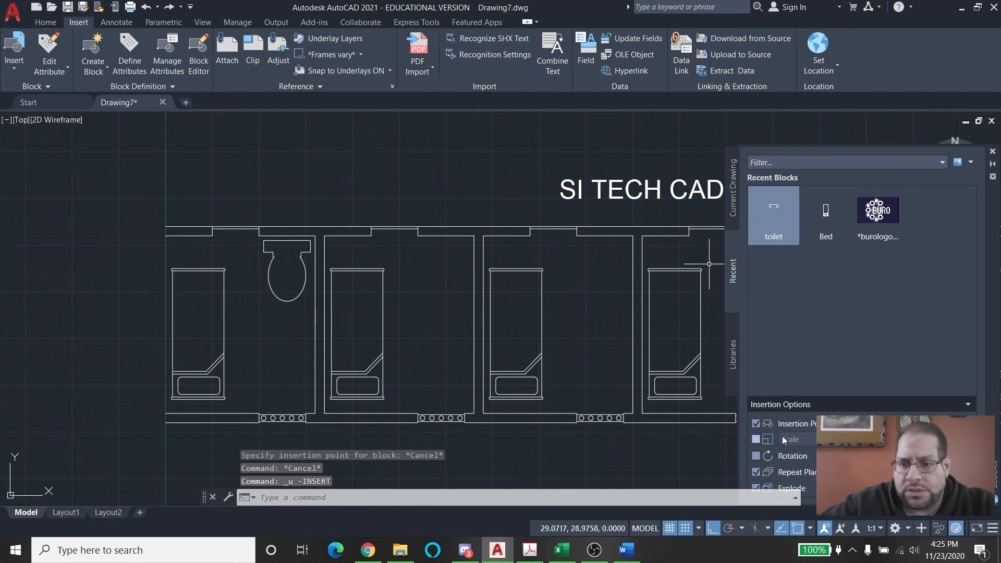
Turn off exploding on insertion and place the toilet block at the inner upper right corners of the second to fifth upper cells
left_click(757, 488)
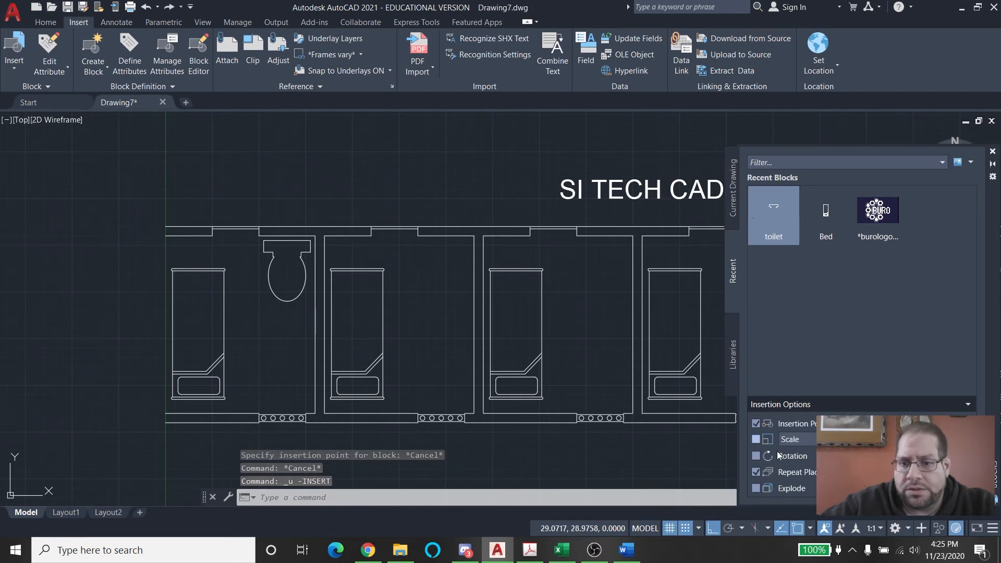
left_click(782, 206)
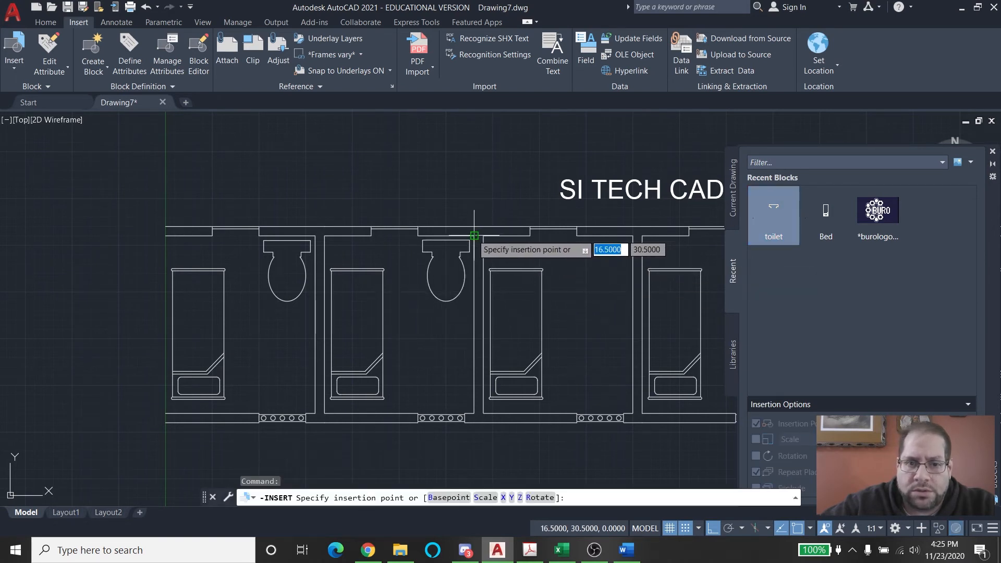
middle_click_drag(537, 287, 256, 276)
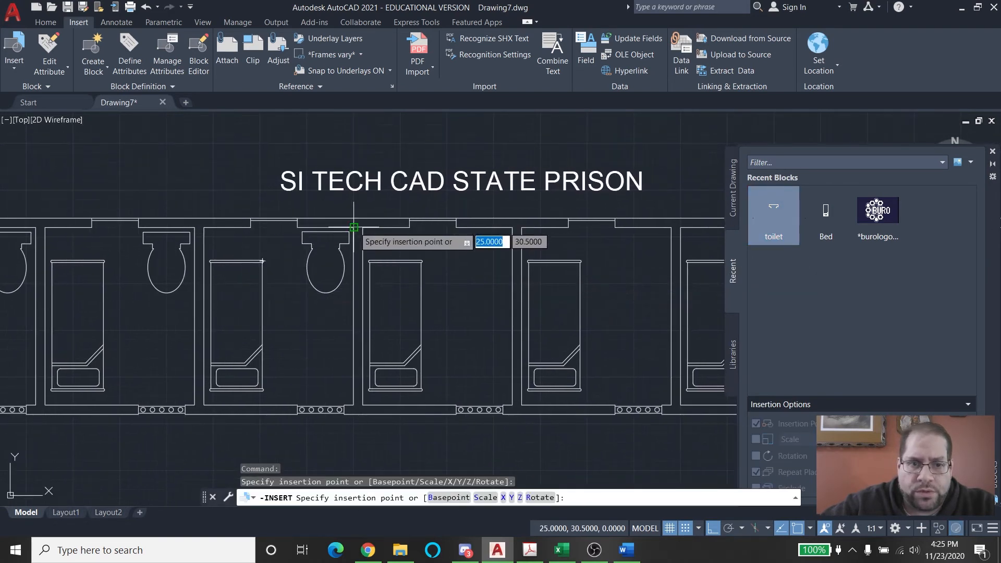
left_click(353, 228)
left_click(512, 227)
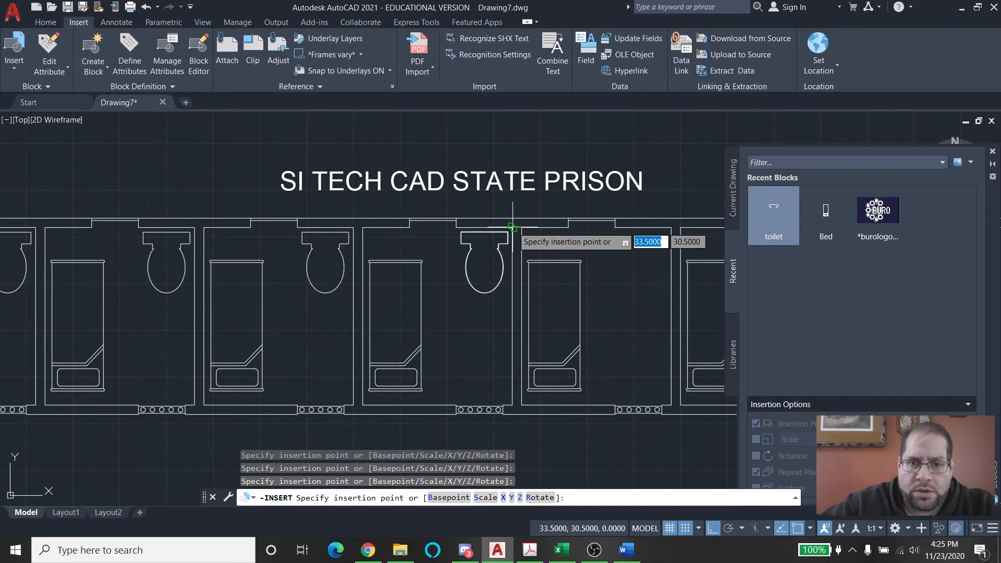
left_click(671, 228)
Place the toilet block at the inner upper right corners of the remaining three upper cells and end the insertion
middle_click_drag(657, 266, 92, 275)
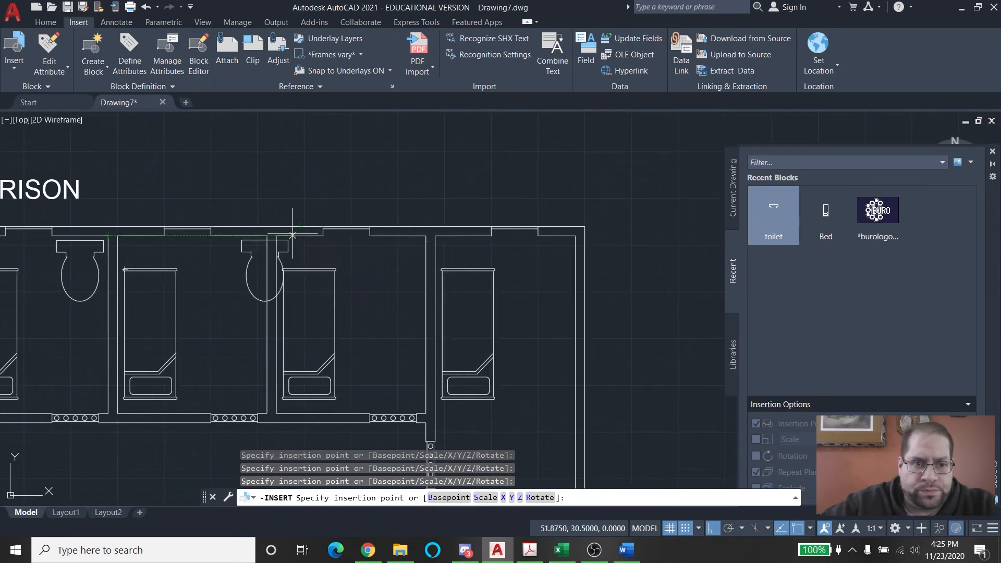
left_click(267, 235)
left_click(425, 235)
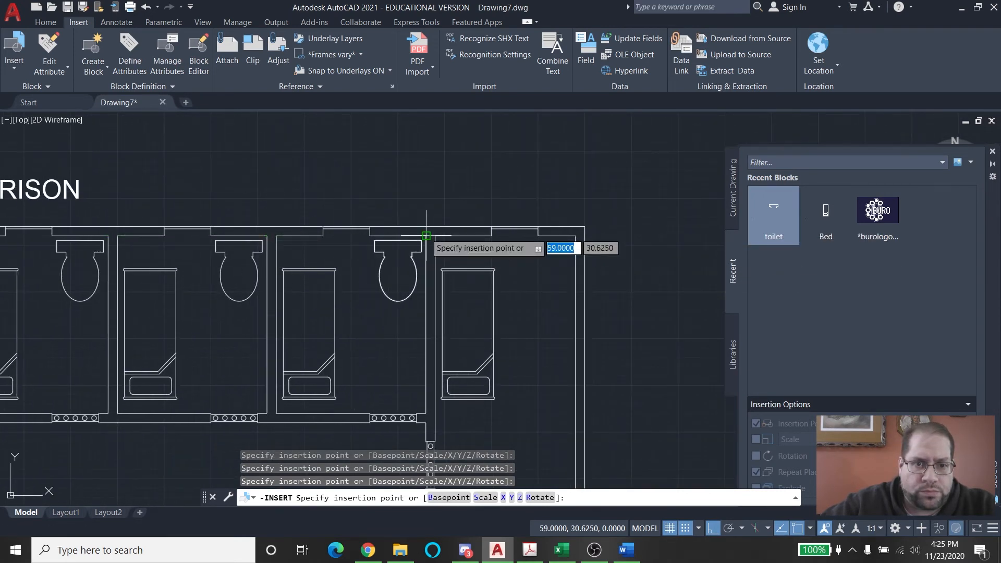
left_click(574, 236)
key("Escape")
key("Escape")
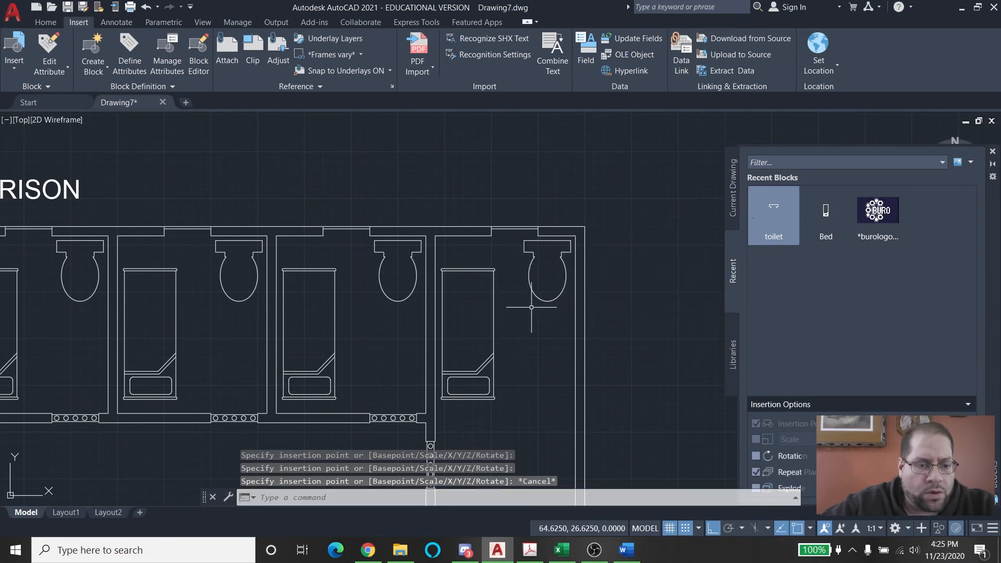
Mirror the eight upper-row toilet blocks about the plan's horizontal centreline into the lower cells, keeping the source objects
scroll(526, 305, "down", 4)
middle_click_drag(466, 301, 548, 261)
scroll(183, 252, "up", 2)
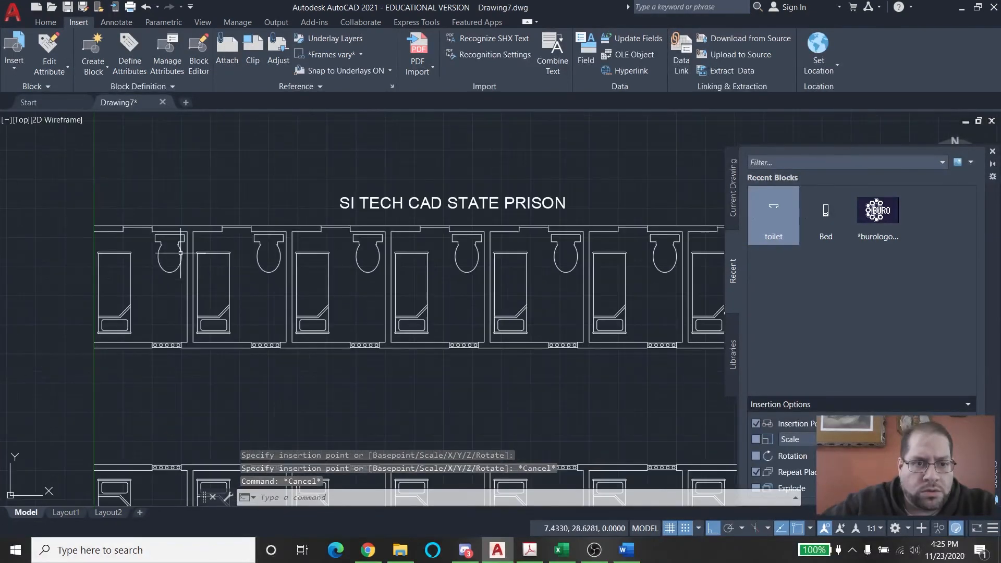
scroll(149, 234, "up", 5)
left_click(153, 228)
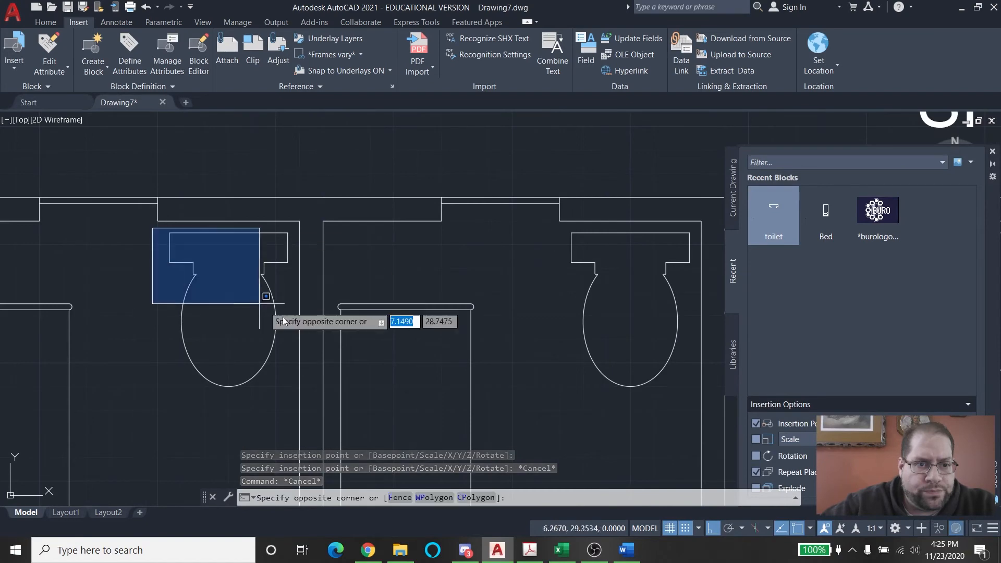
left_click(342, 408)
scroll(417, 380, "down", 5)
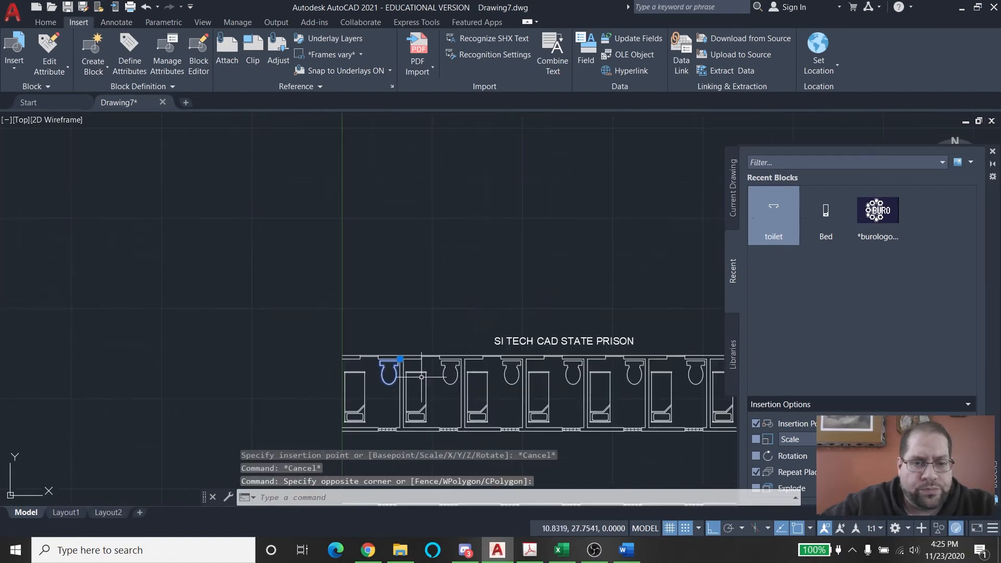
mouse_move(469, 386)
middle_mouse_down()
mouse_move(370, 315)
mouse_move(198, 260)
middle_mouse_up()
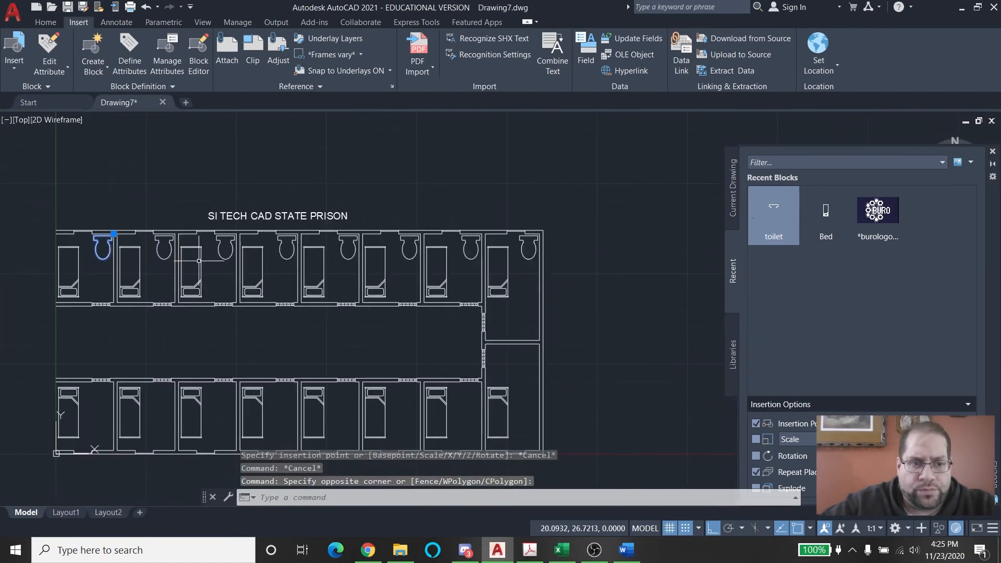
left_click(167, 267)
left_click(161, 247)
left_click(226, 266)
left_click(218, 246)
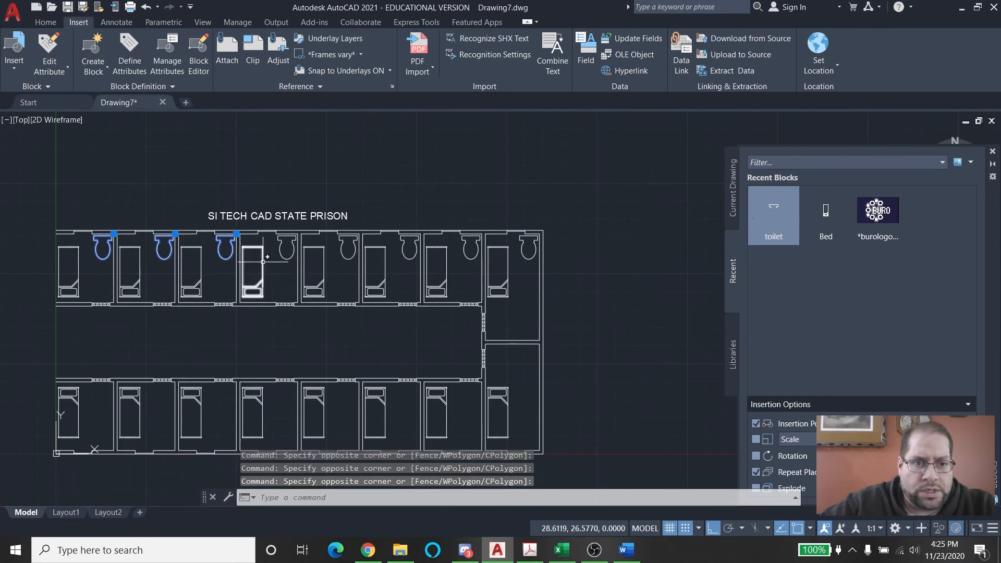
left_click(282, 265)
left_click(276, 245)
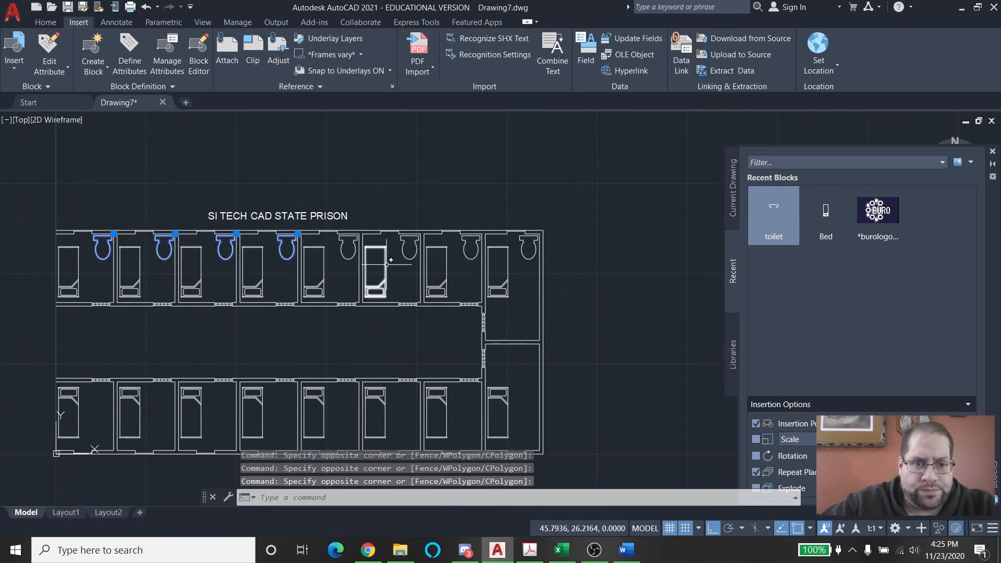
left_click(348, 255)
left_click(404, 254)
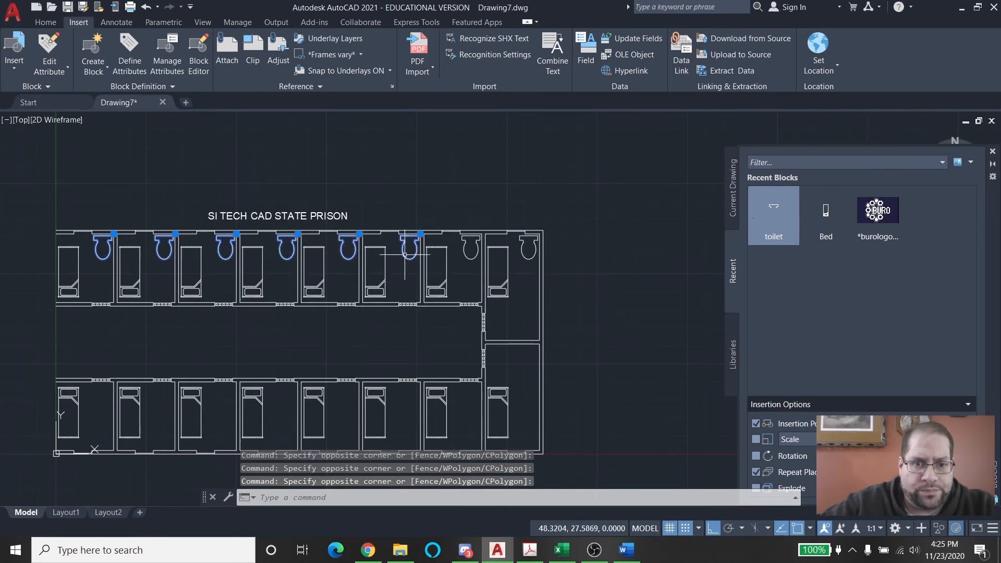
left_click(470, 267)
left_click(458, 248)
left_click(536, 263)
left_click(521, 251)
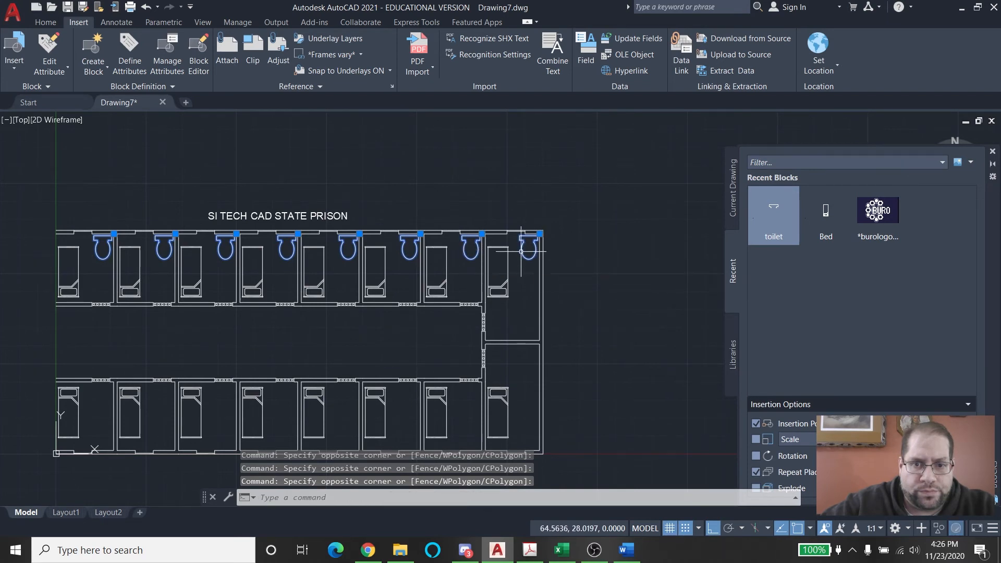
key("Return")
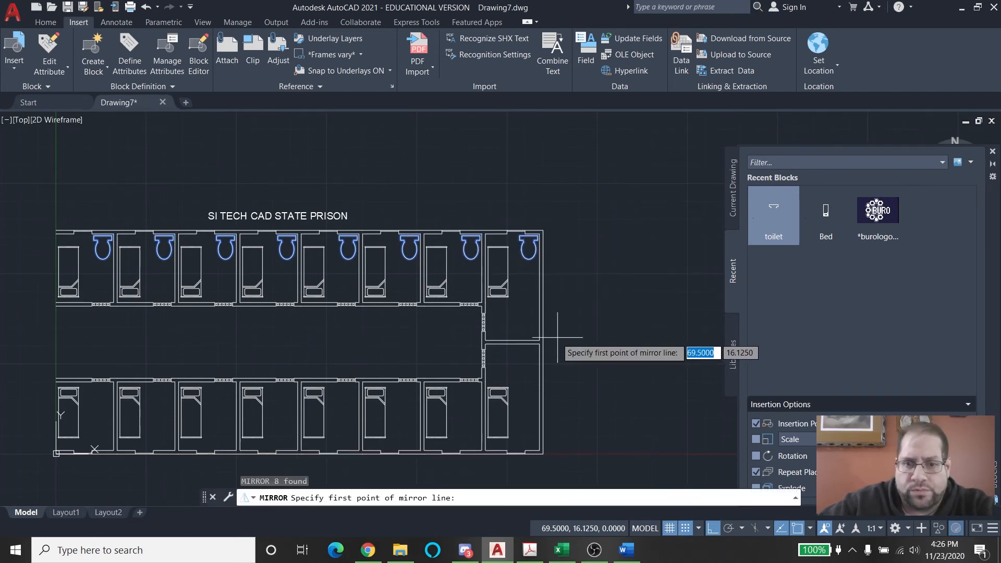
left_click(542, 343)
left_click(396, 348)
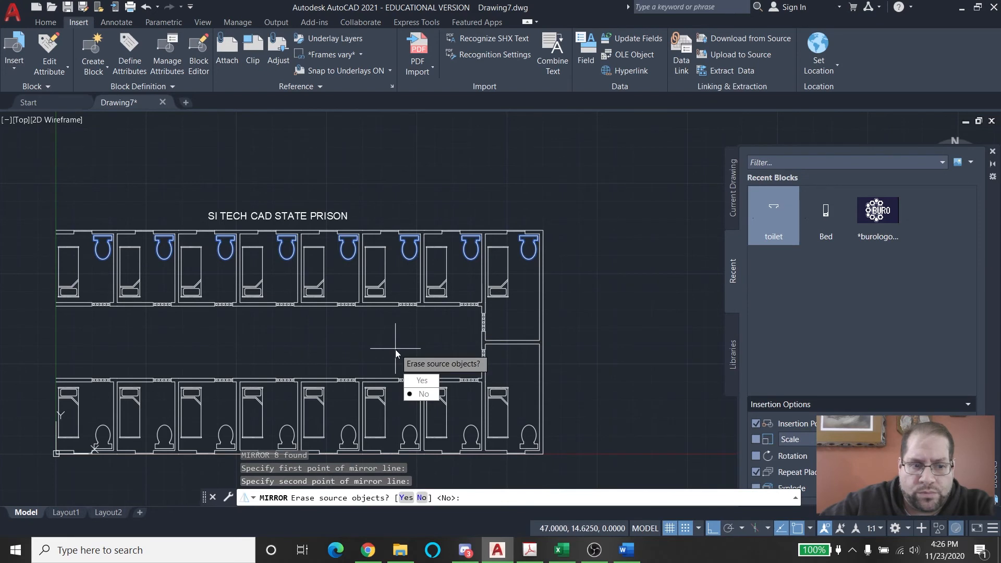
key("Return")
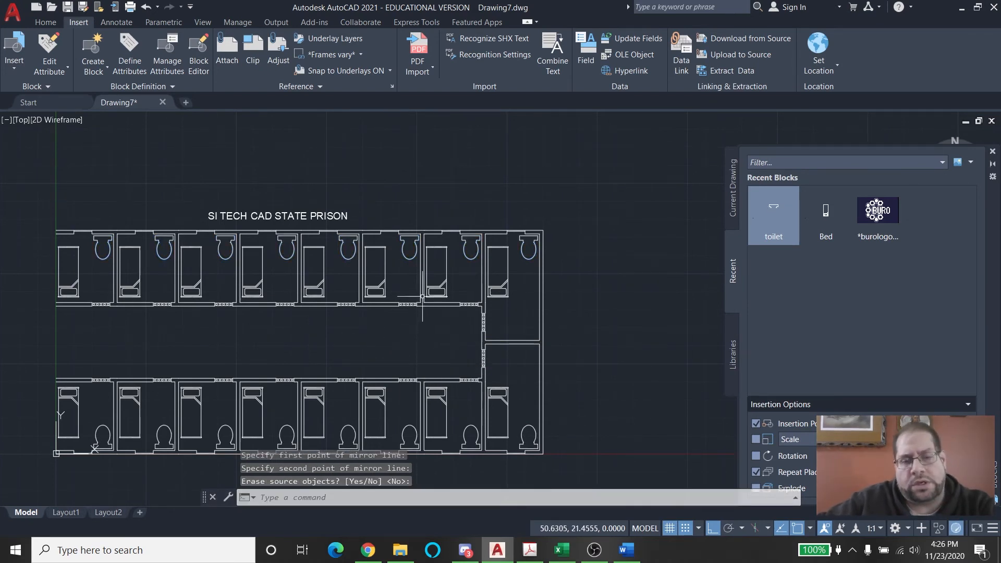
middle_click_drag(420, 295, 420, 250)
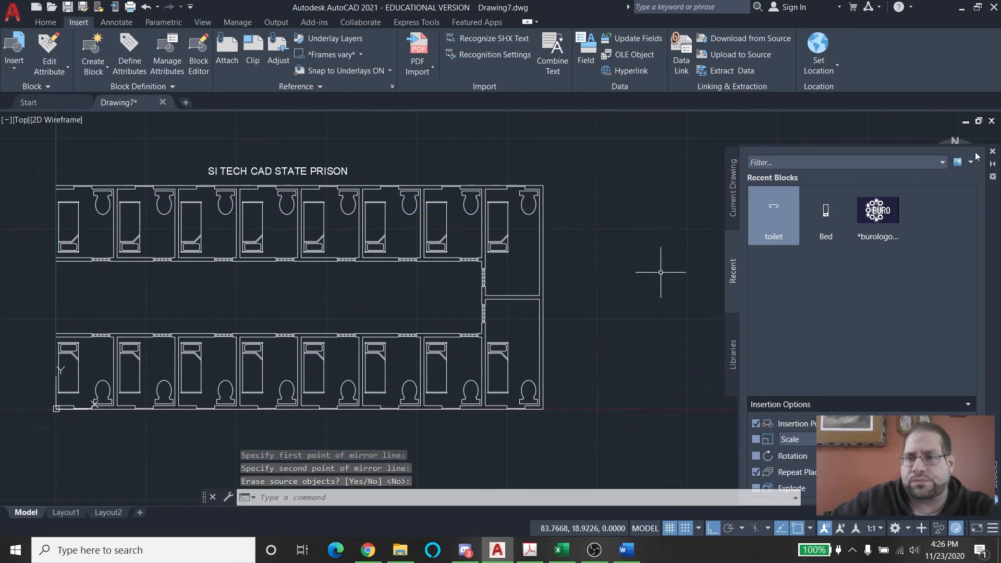
Close the blocks palette and open the Bed block definition in the Block Editor
left_click(992, 151)
mouse_move(290, 322)
middle_mouse_down()
mouse_move(446, 288)
mouse_move(403, 271)
middle_mouse_up()
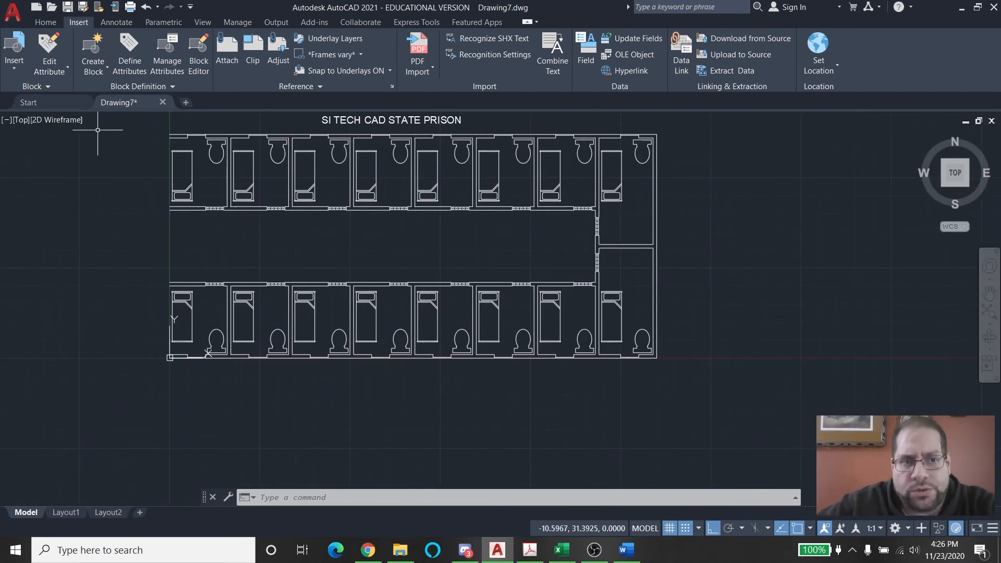
left_click(191, 47)
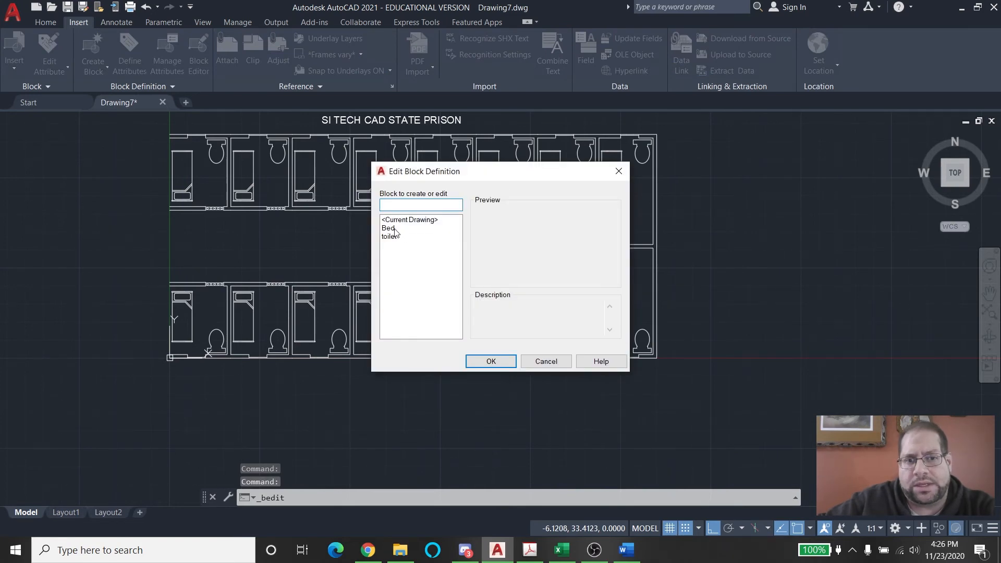
left_click(393, 229)
left_click(485, 361)
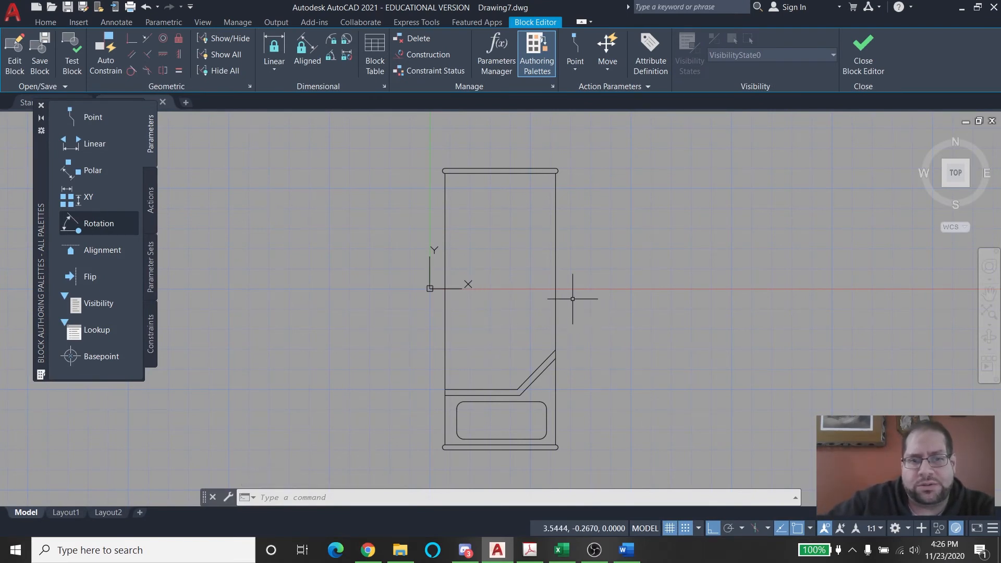
Copy the bed's pillow outline straight up to the opposite end of the bed and end the copying
mouse_move(572, 299)
middle_mouse_down()
mouse_move(568, 286)
mouse_move(533, 311)
mouse_move(527, 301)
middle_mouse_up()
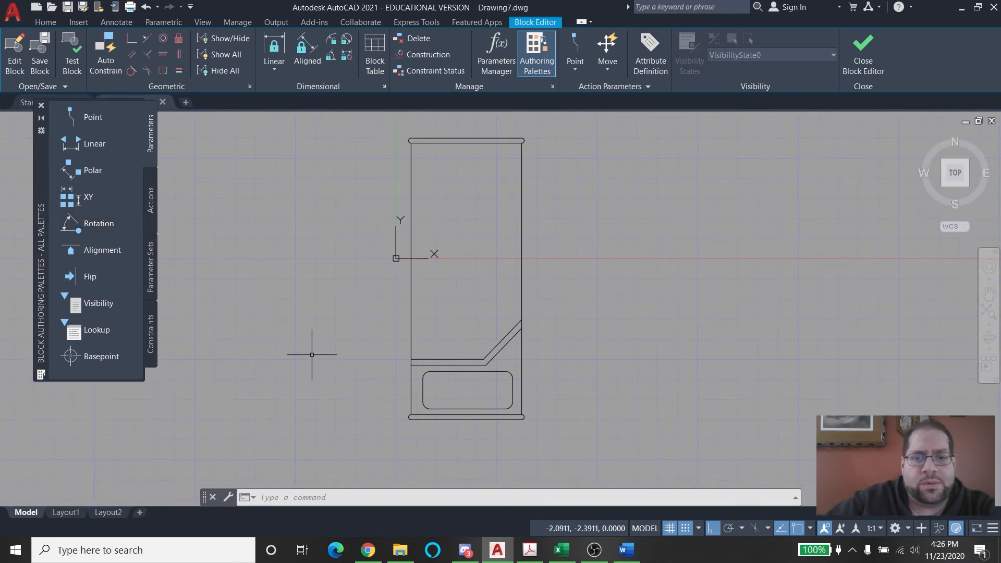
left_click(476, 371)
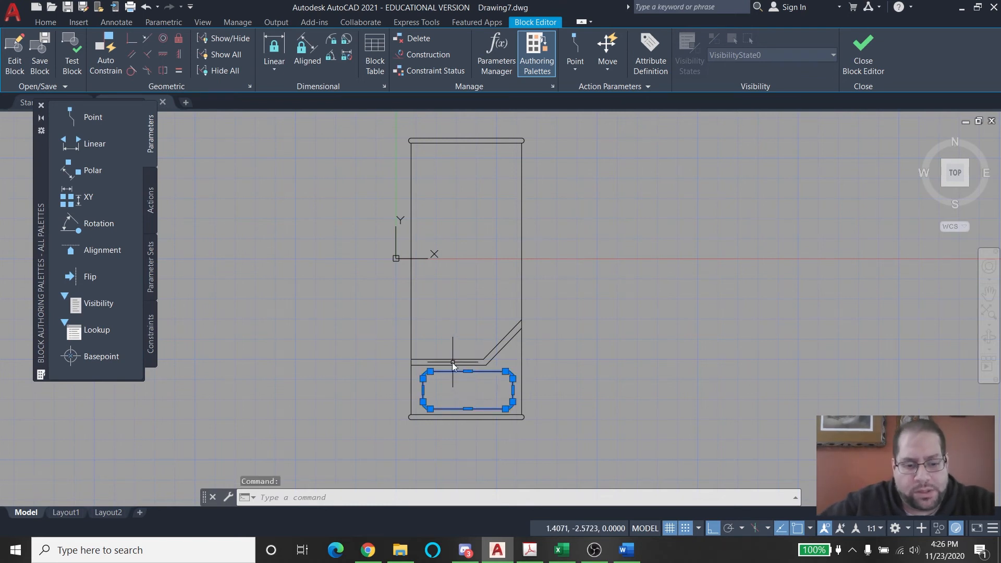
type("co")
key("Return")
left_click(597, 323)
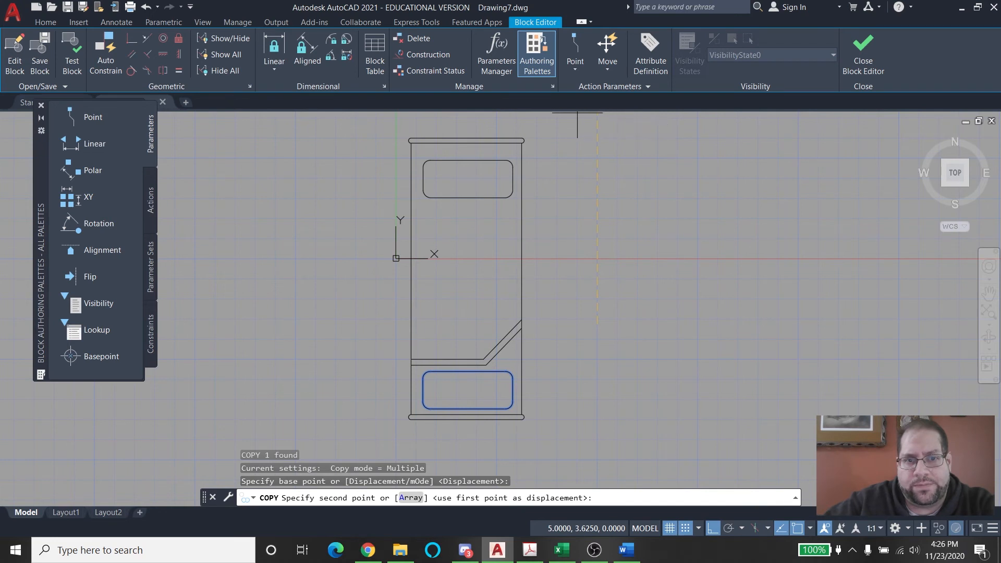
middle_click_drag(577, 148, 580, 225)
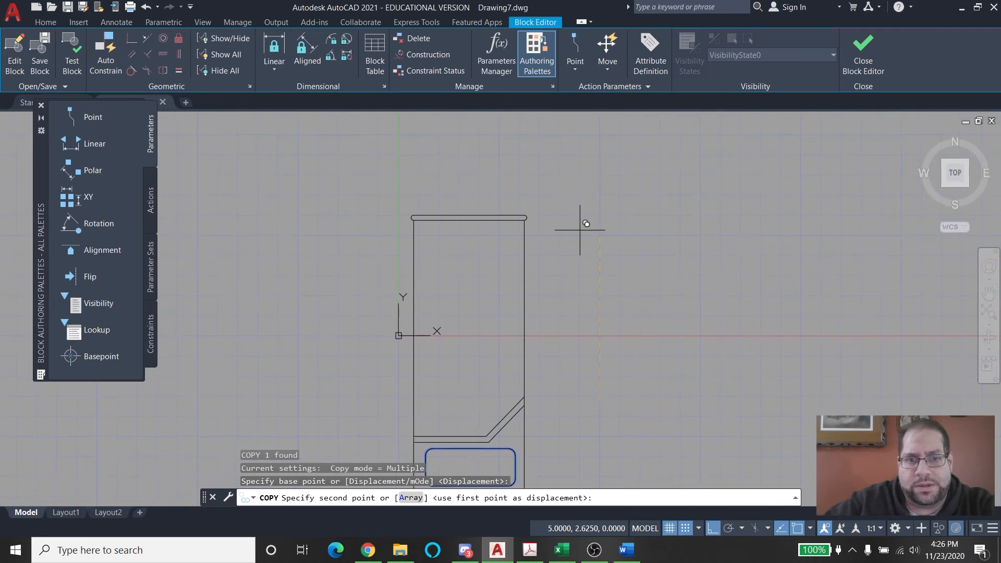
left_click(582, 176)
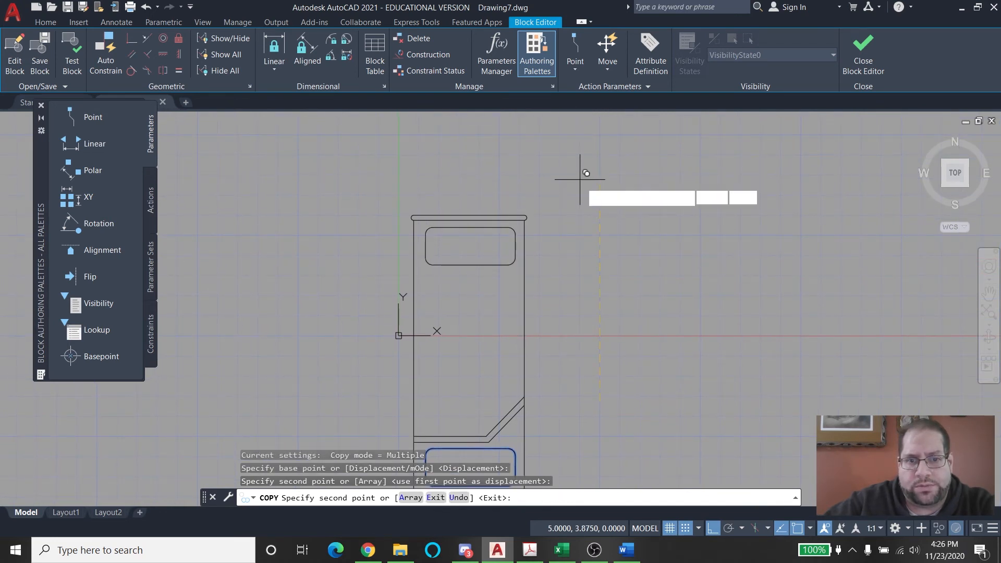
key("Escape")
key("Escape")
key("Escape")
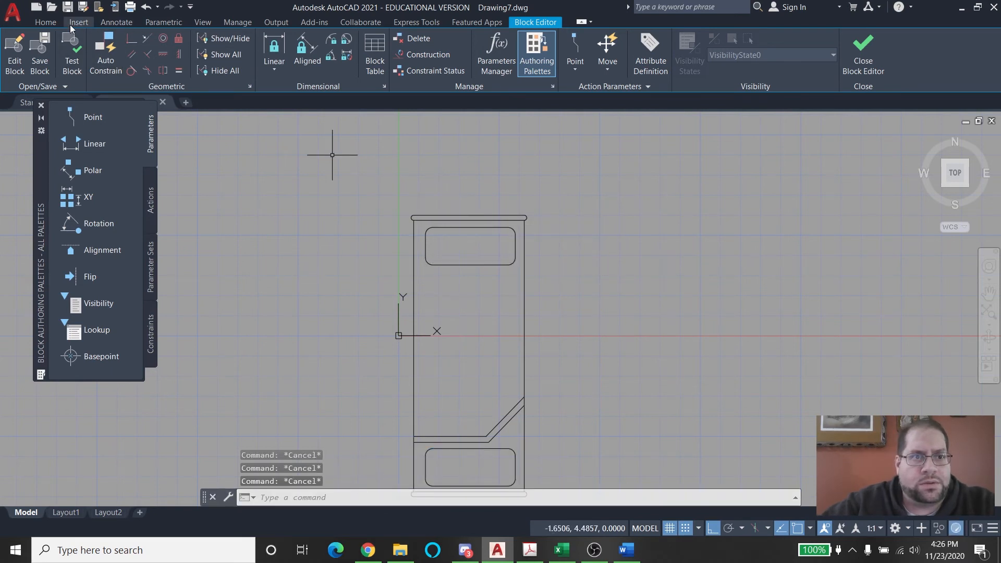
Try to rotate the copied pillow about a point just below it at a freehand angle, and undo the rotation
left_click(49, 22)
left_click(202, 46)
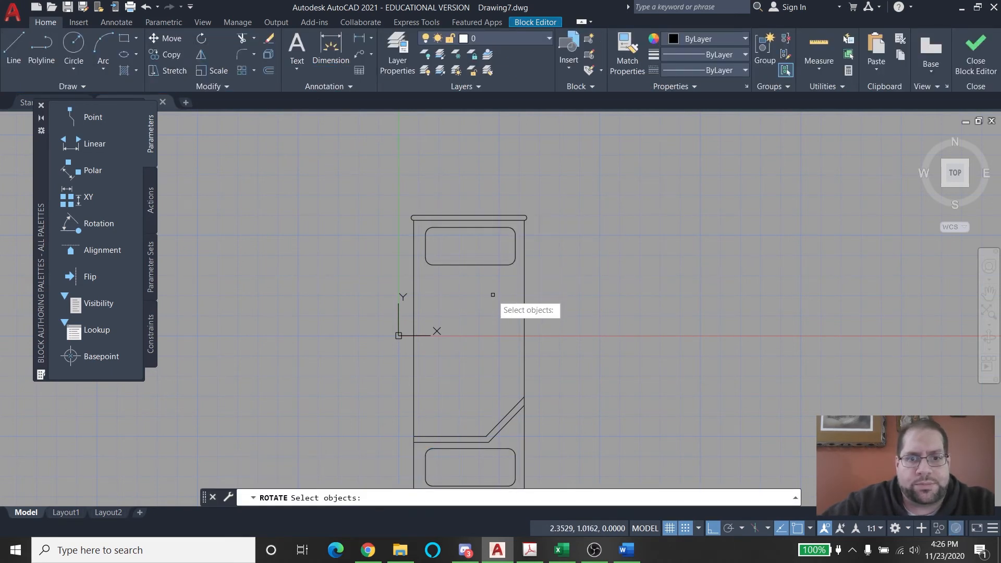
left_click(492, 291)
left_click(463, 259)
key("Return")
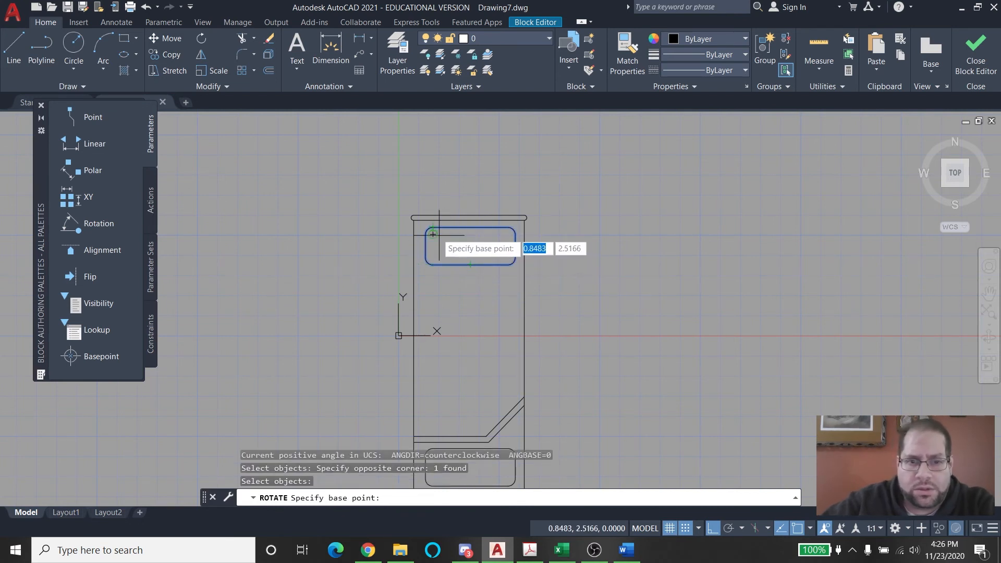
left_click(458, 276)
left_click(462, 275)
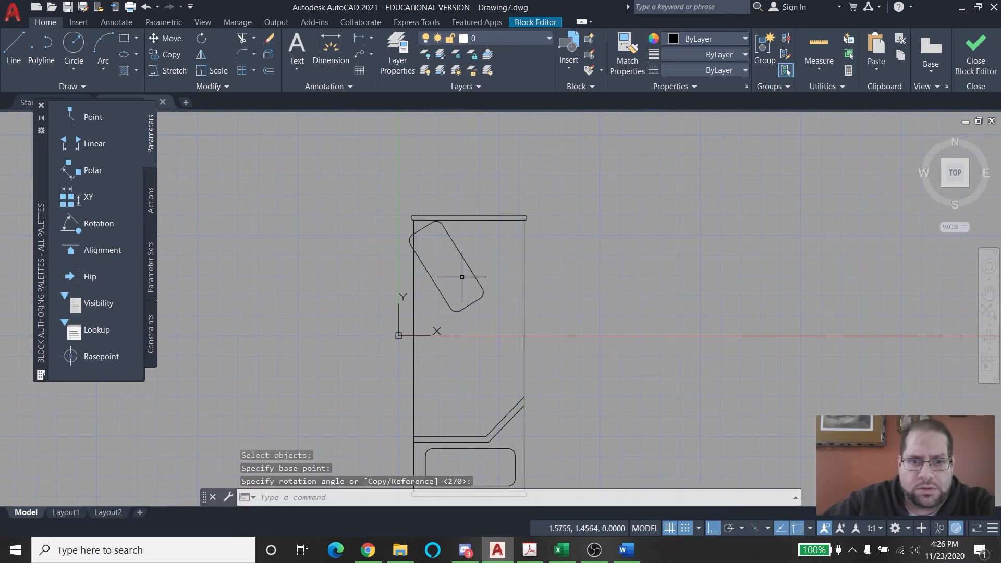
key("ctrl+z")
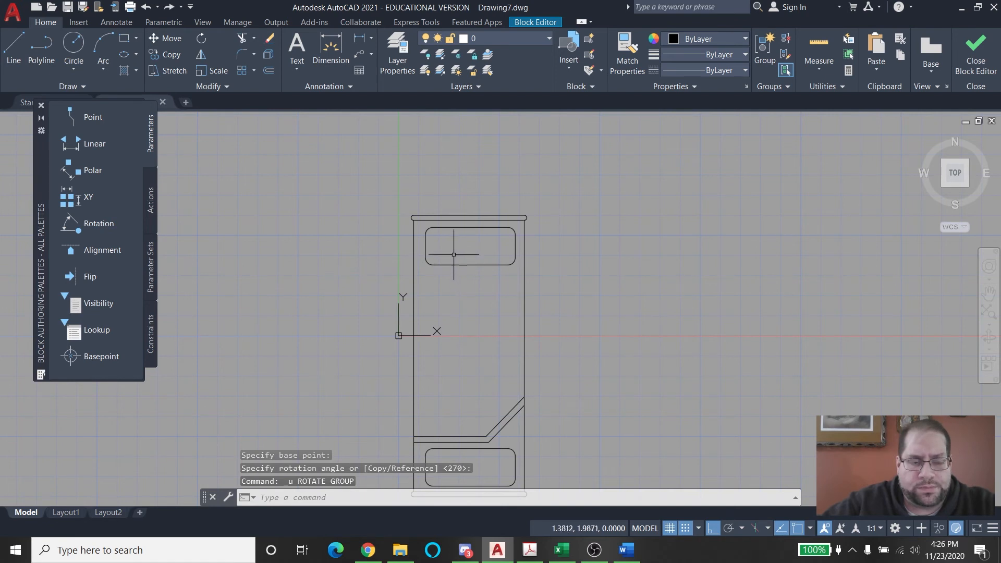
Rotate the copied pillow 270 degrees about the upper left corner of the bed frame
type("RO")
key("Return")
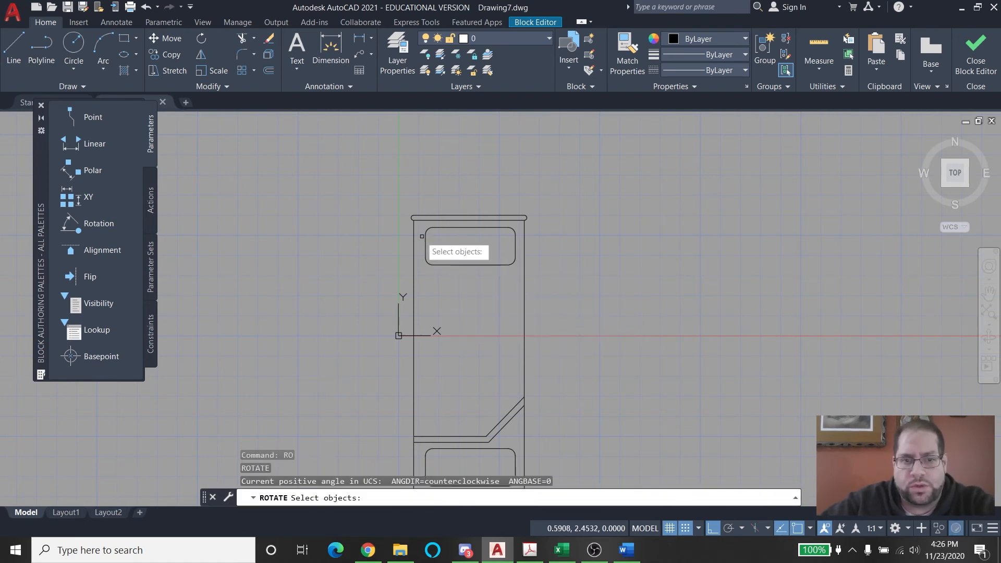
left_click(484, 269)
left_click(441, 243)
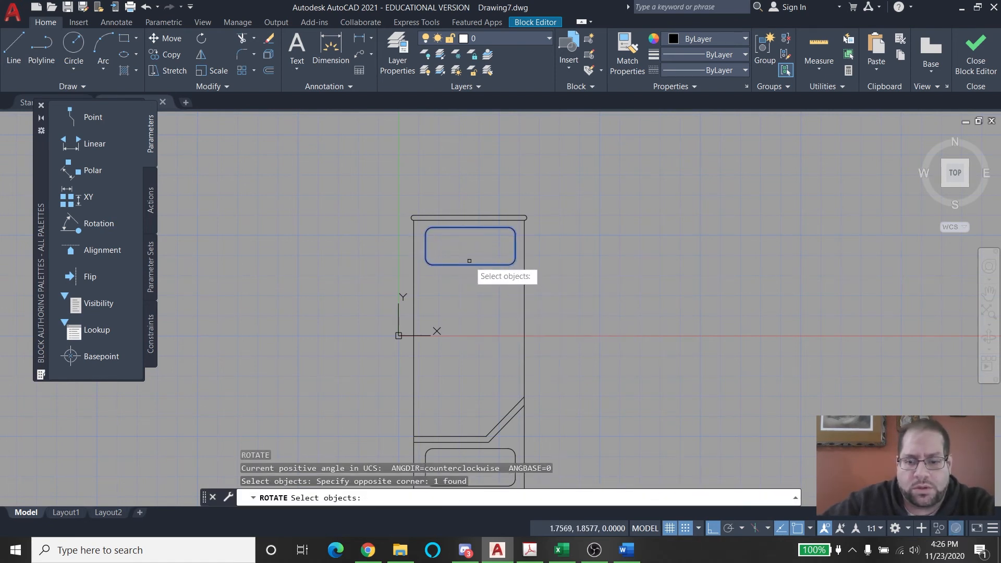
key("Return")
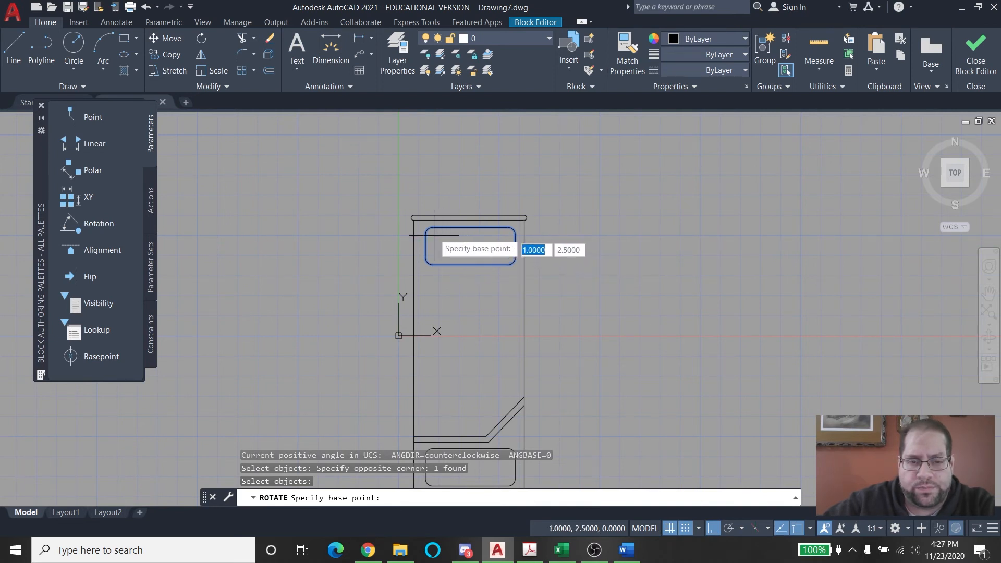
left_click(414, 219)
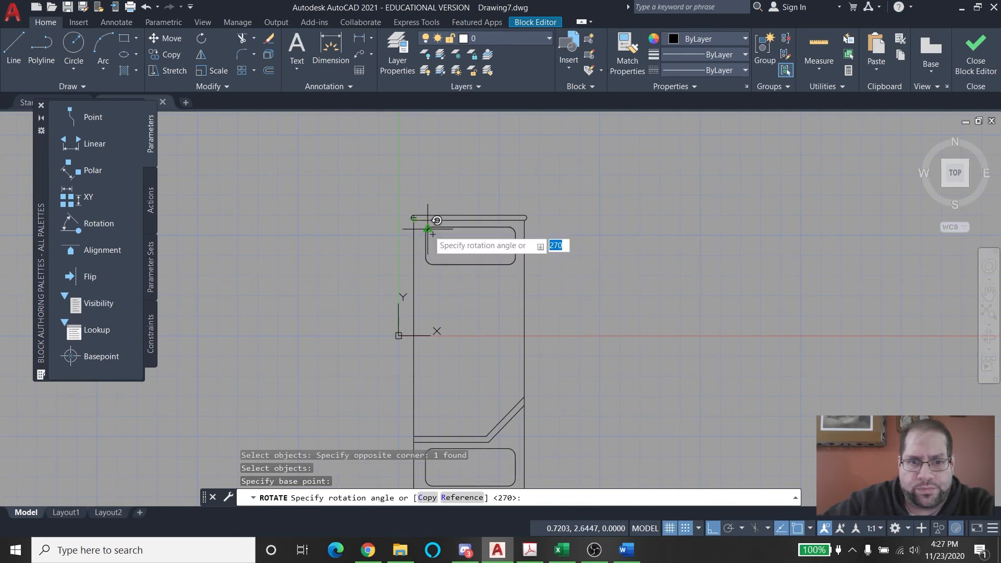
key("Return")
Move the rotated pillow horizontally into the bed, along the upper part of its left edge
left_click(380, 357)
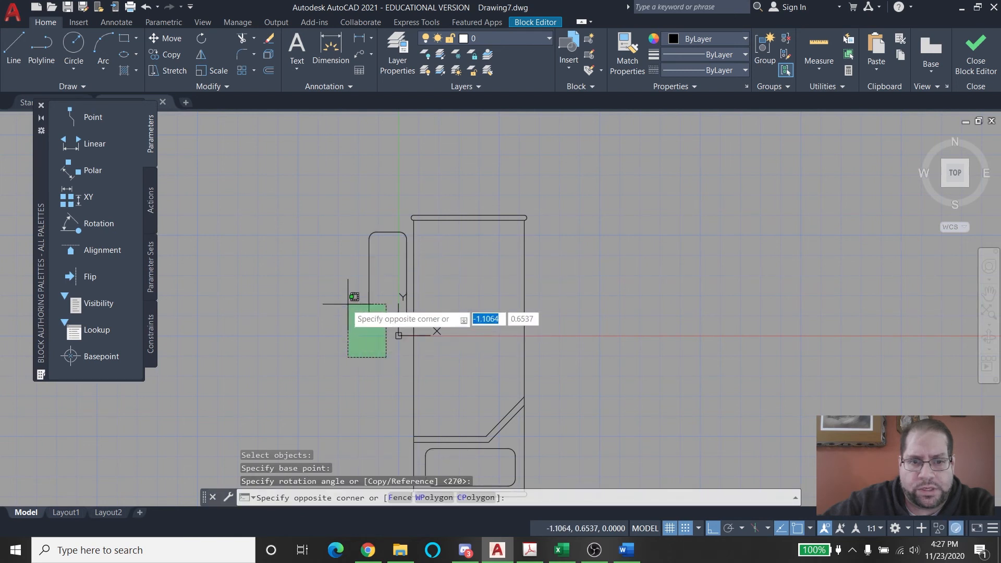
left_click(343, 303)
key("Return")
left_click(266, 284)
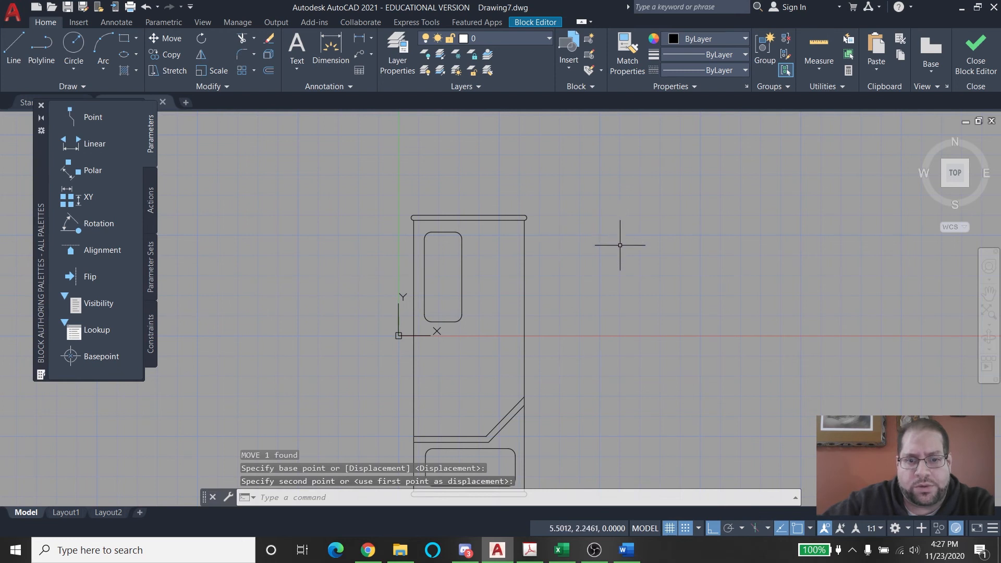
Close the Block Editor, saving the changes to Bed, and inspect the beds in the lower cells
scroll(619, 245, "down", 2)
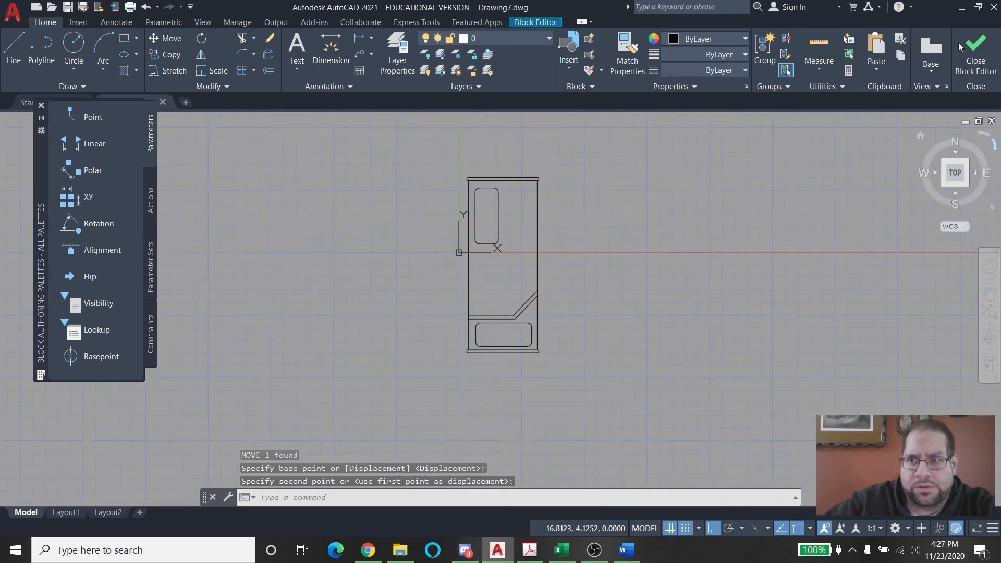
left_click(975, 52)
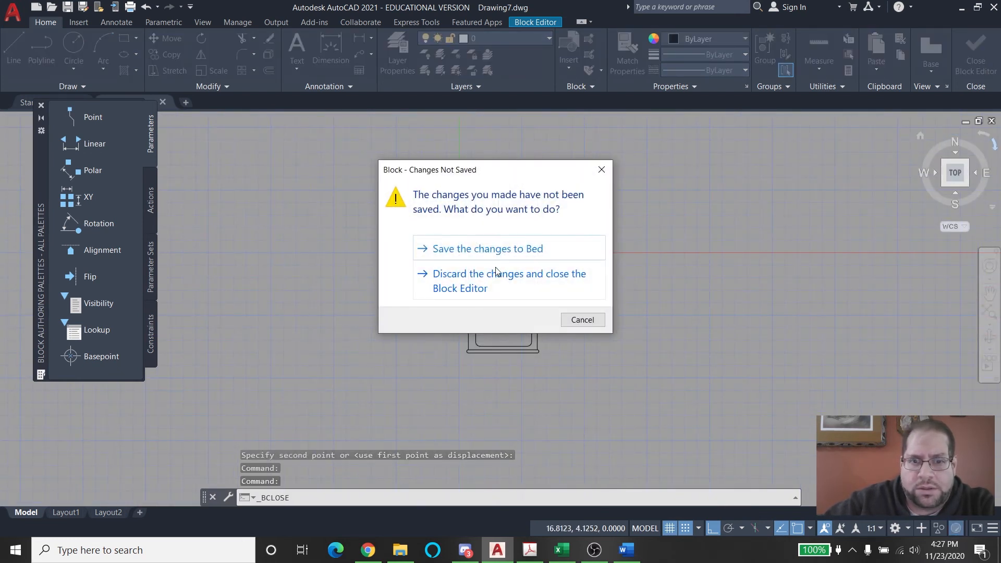
left_click(499, 250)
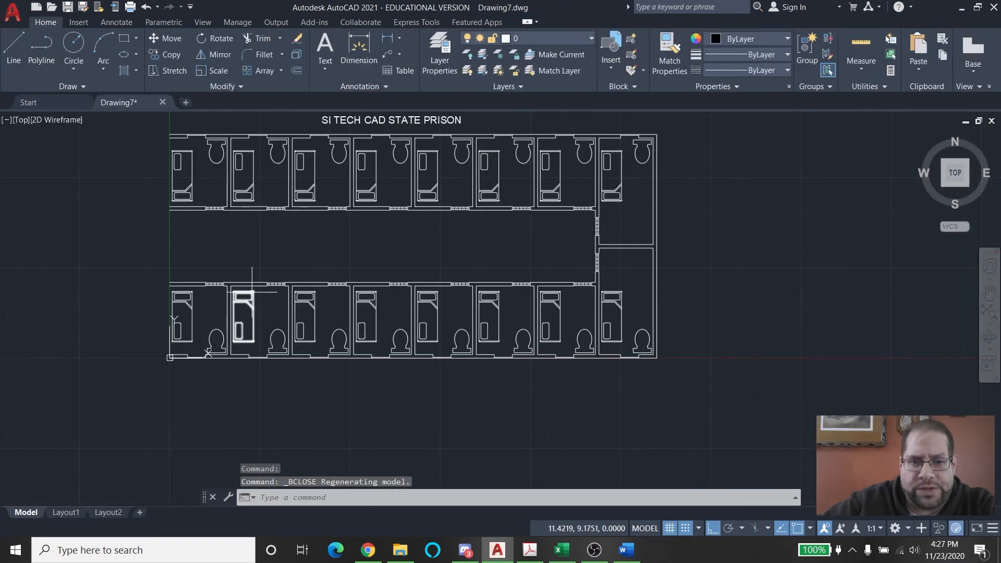
scroll(190, 320, "up", 4)
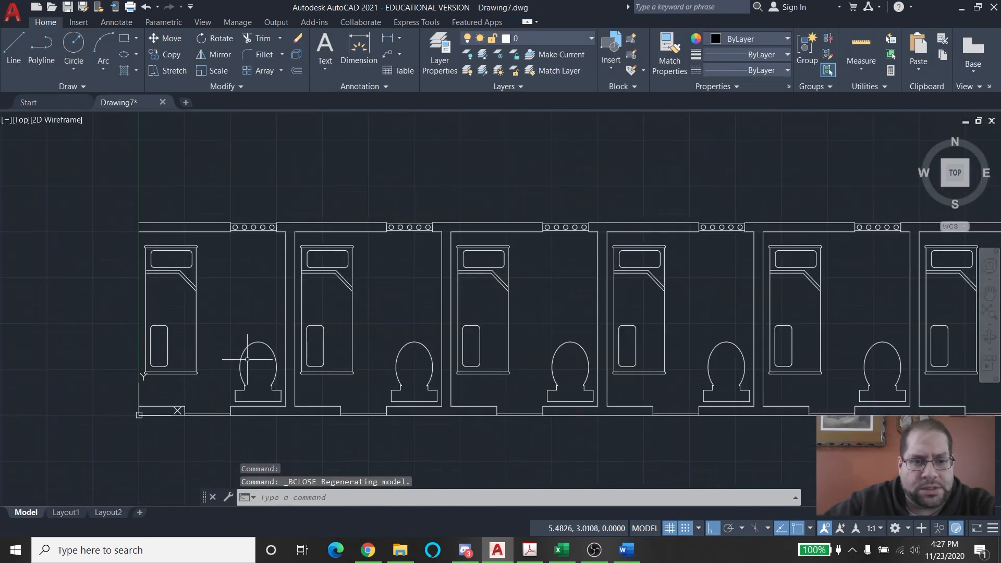
Start writing a block to an external file, using the existing Bed block as the source
scroll(449, 326, "down", 5)
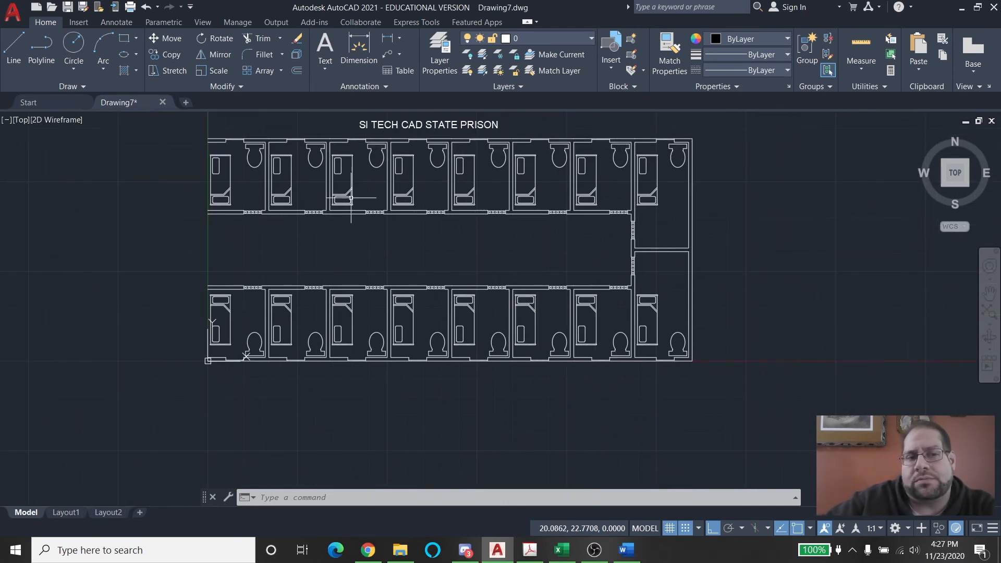
mouse_move(351, 198)
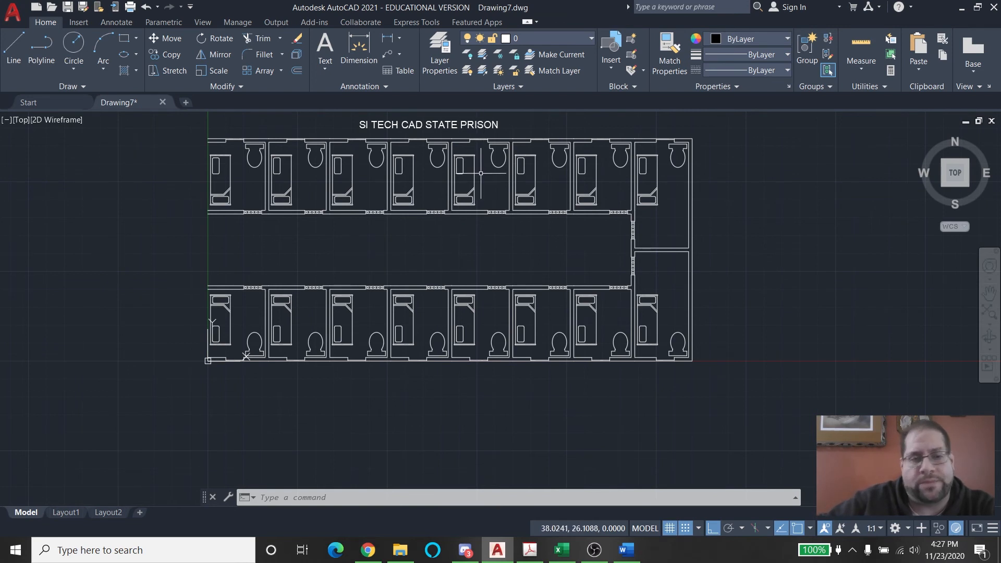
middle_click_drag(480, 173, 468, 212)
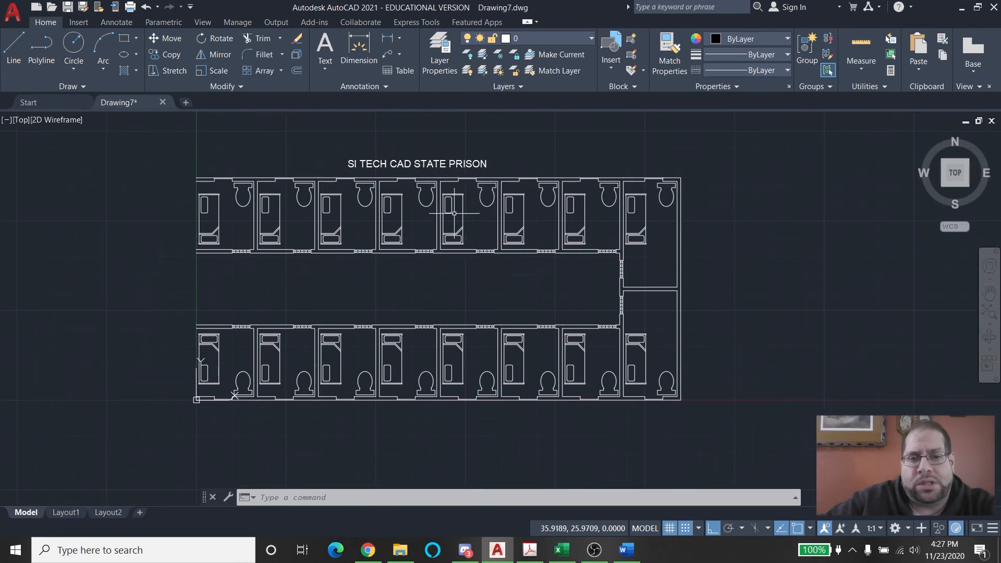
left_click(79, 22)
left_click(94, 73)
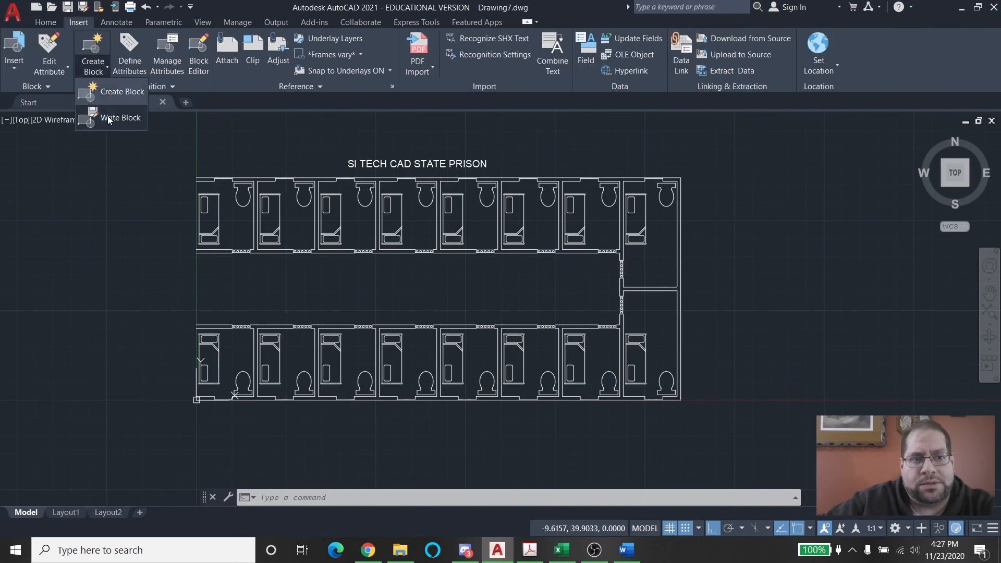
left_click(113, 125)
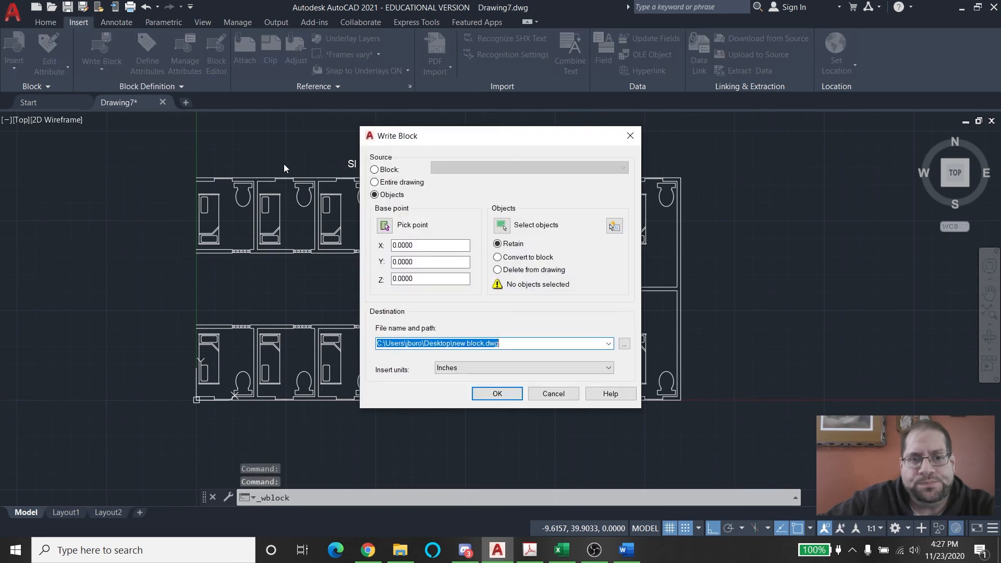
left_click(388, 170)
left_click(480, 167)
left_click(468, 179)
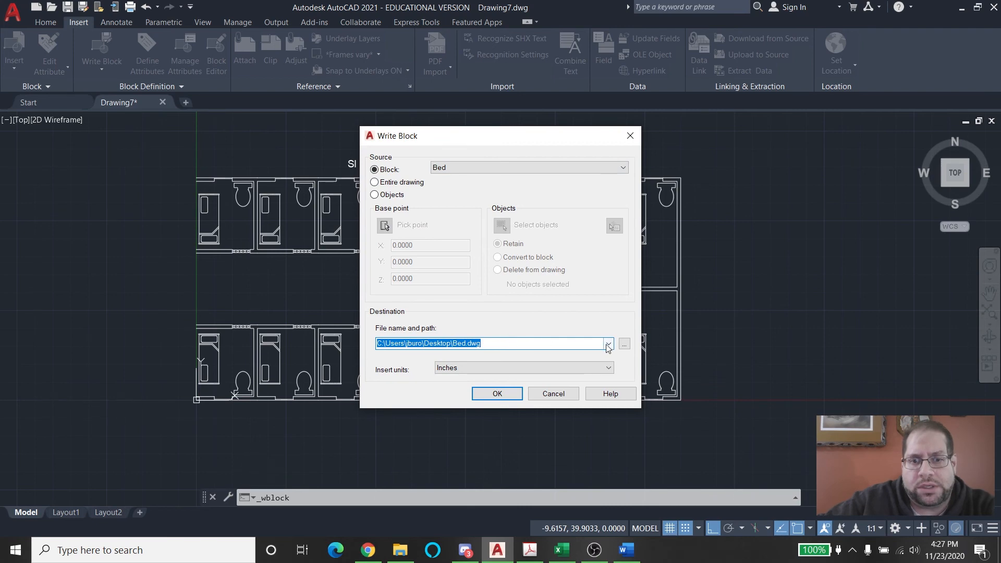
Save the written block to the Desktop as CAD_LIBRARY_Bed.dwg
left_click(624, 344)
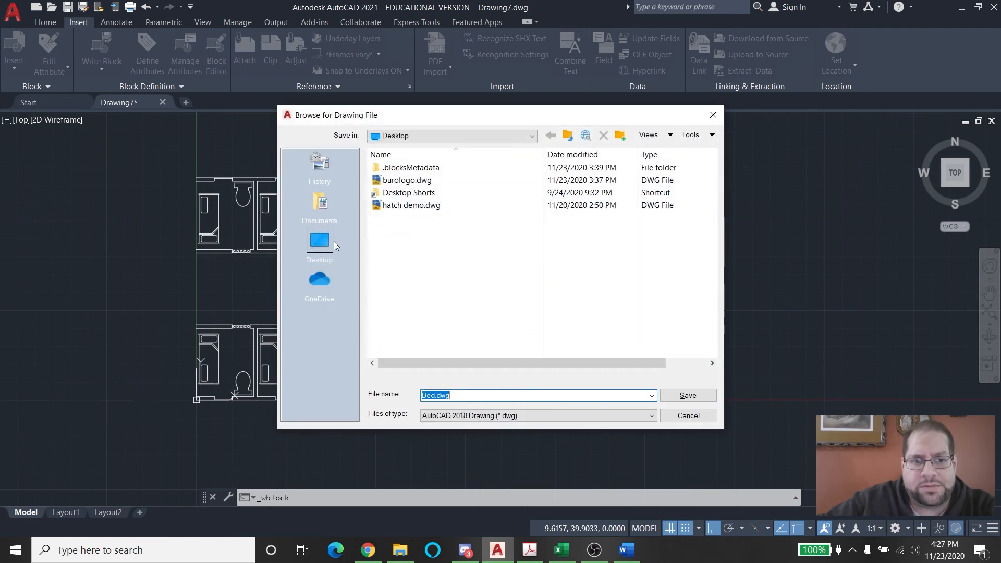
left_click(333, 244)
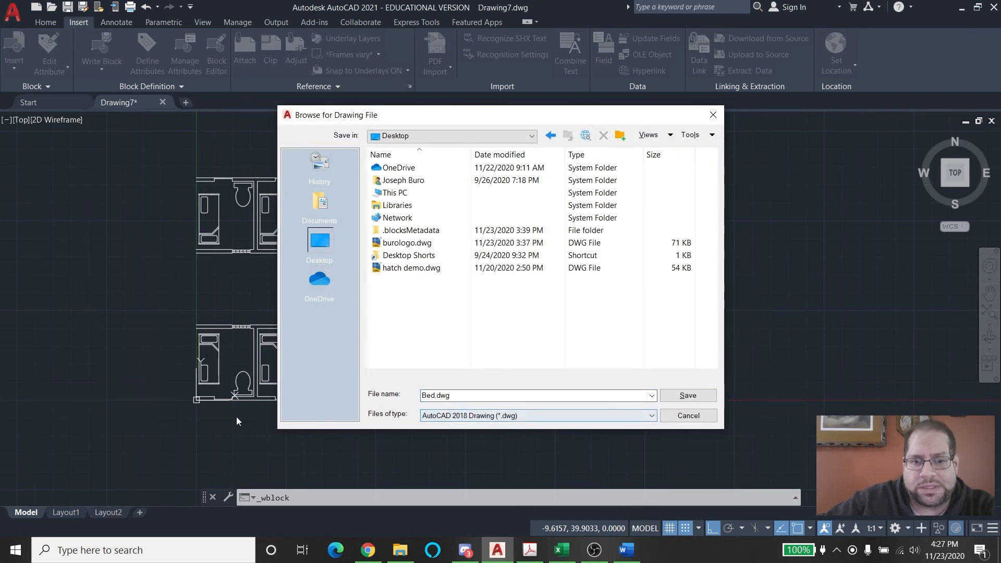
left_click_drag(453, 396, 381, 394)
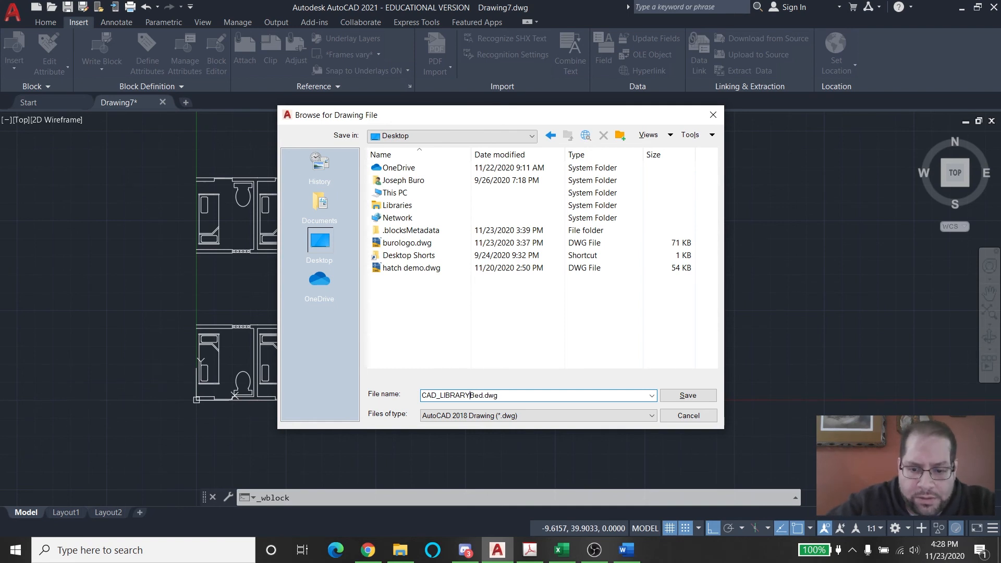
left_click(689, 396)
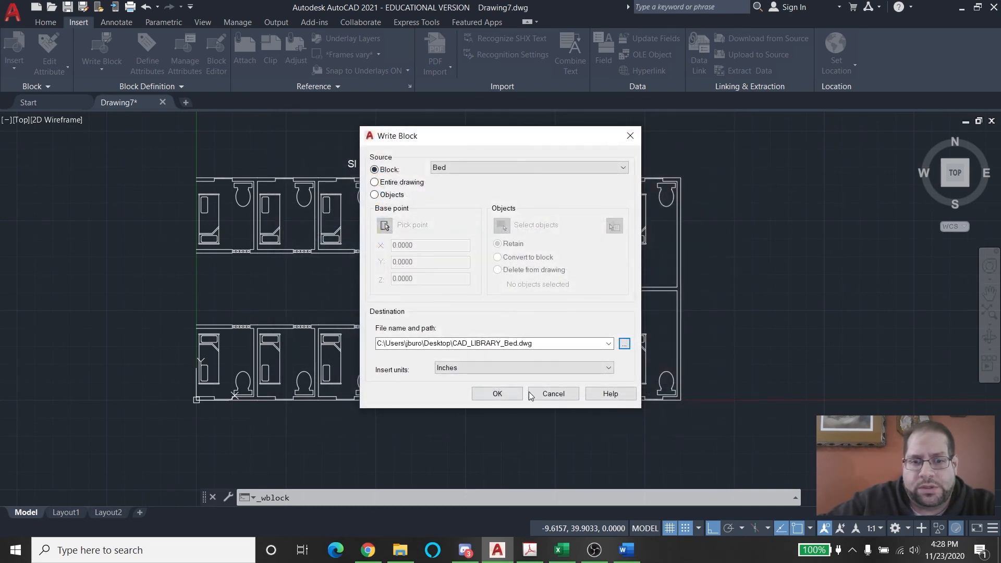
left_click(497, 393)
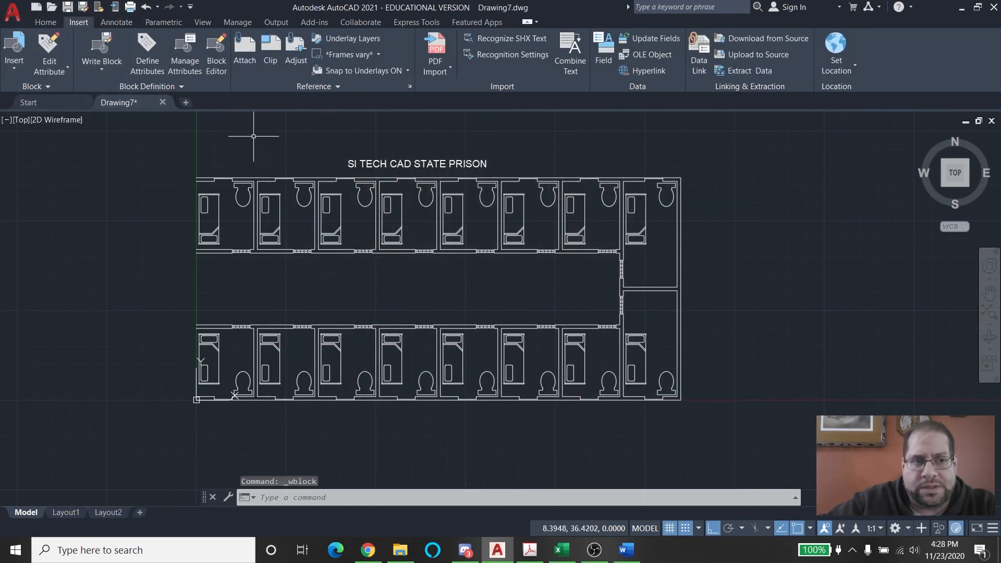
Create a new drawing and load CAD_LIBRARY_Bed.dwg from the Desktop as its block library
left_click(184, 100)
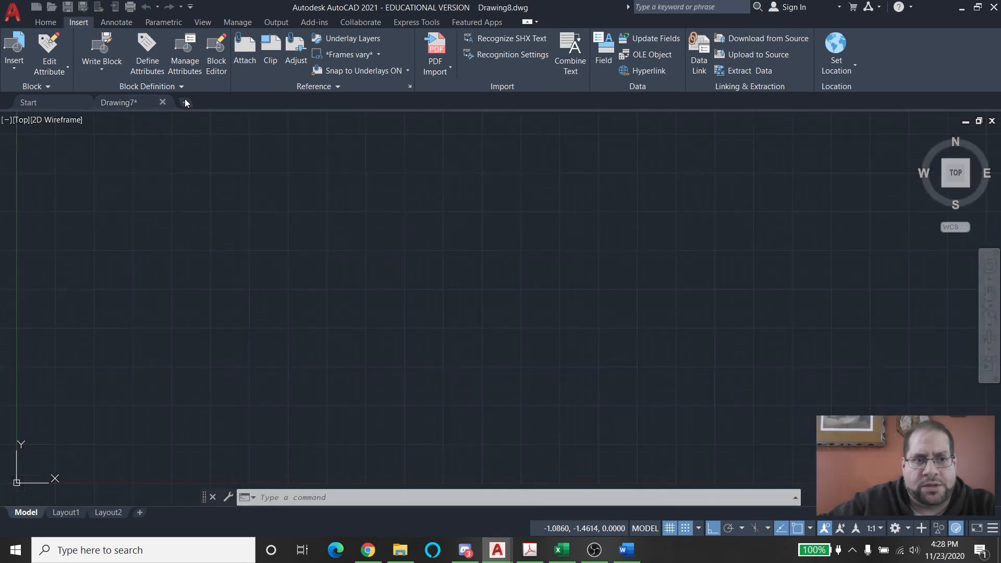
left_click(16, 51)
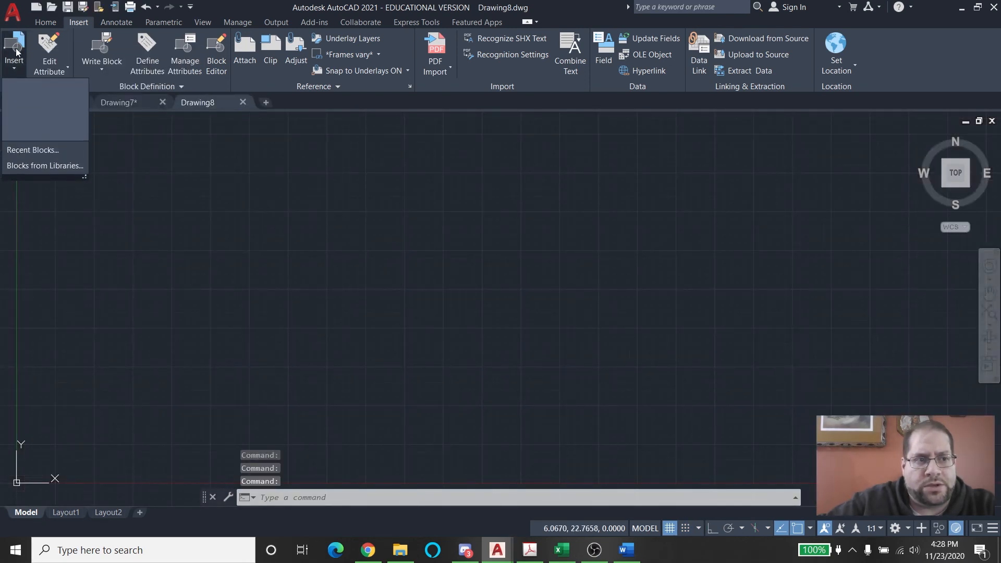
left_click(51, 170)
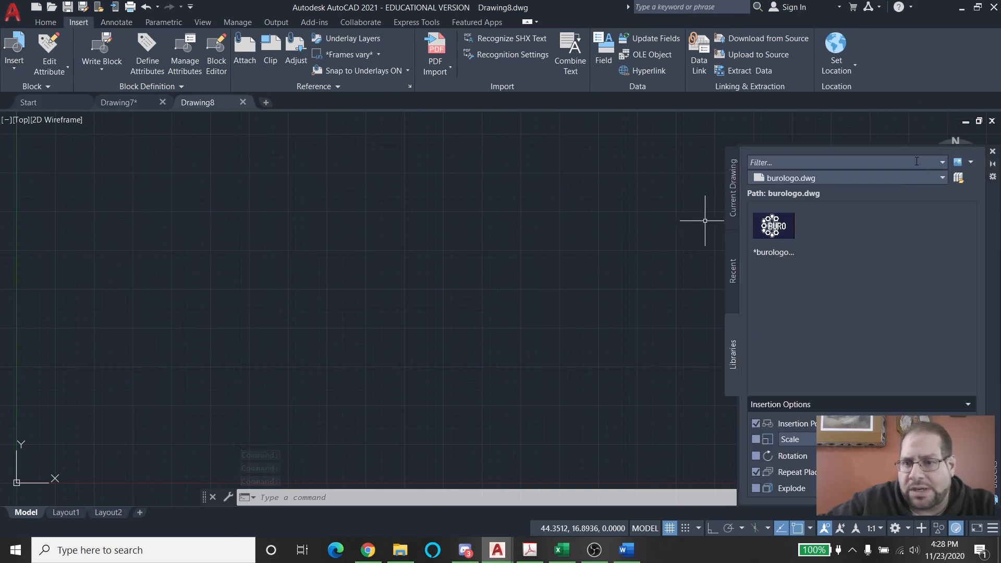
left_click(959, 178)
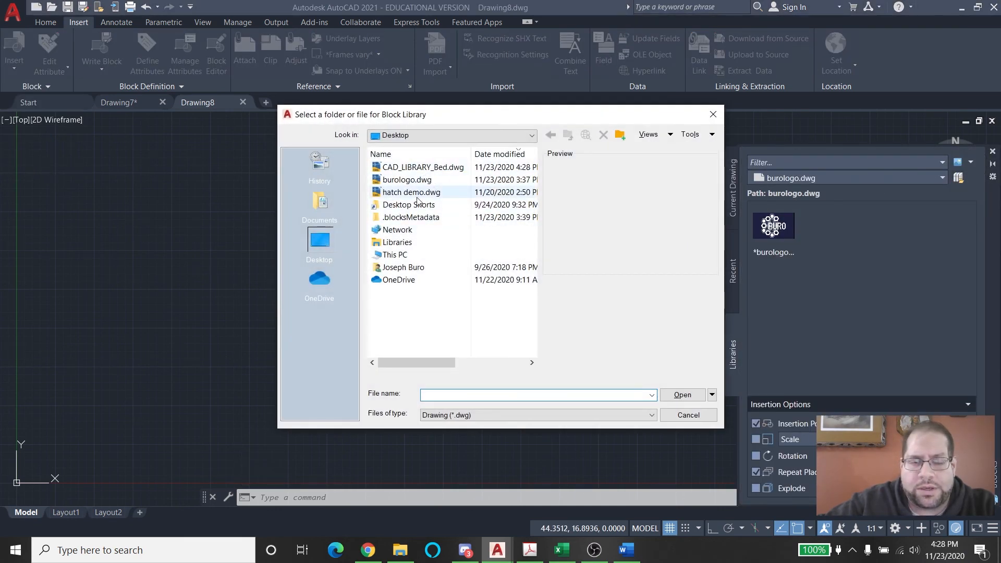
left_click(423, 168)
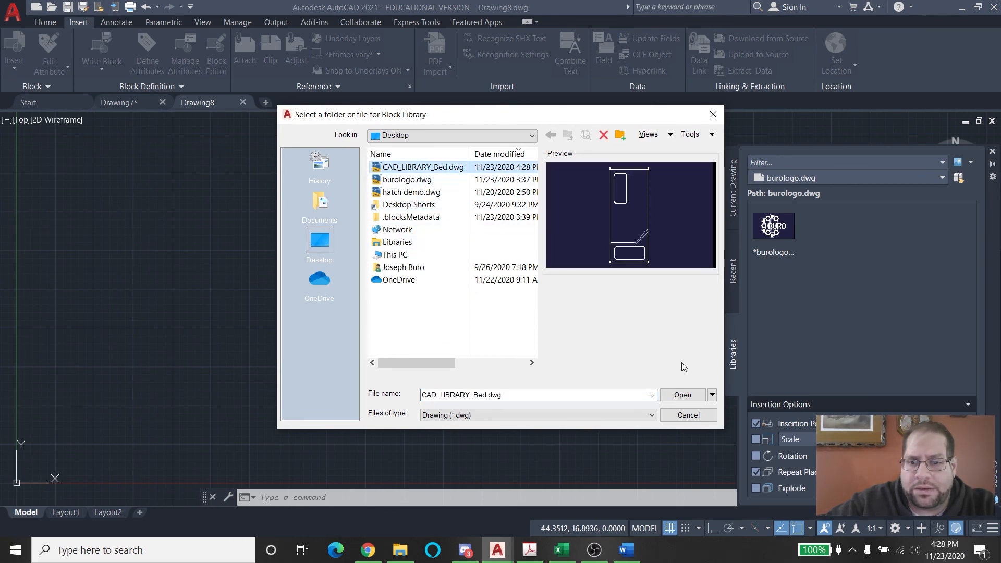
left_click(682, 395)
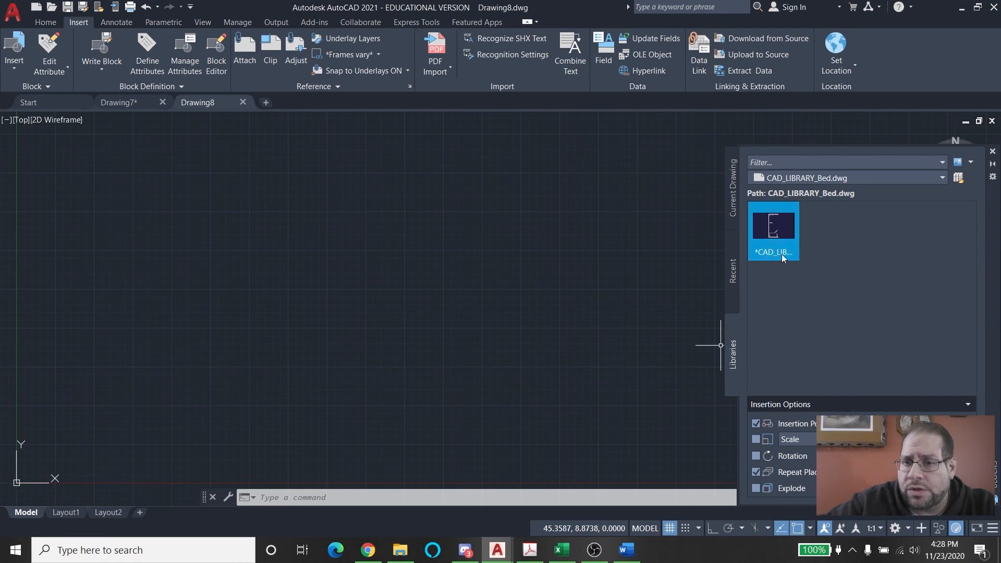
Insert one bed from the CAD_LIBRARY_Bed.dwg library into the left half of the empty drawing
left_click(771, 240)
left_click(237, 304)
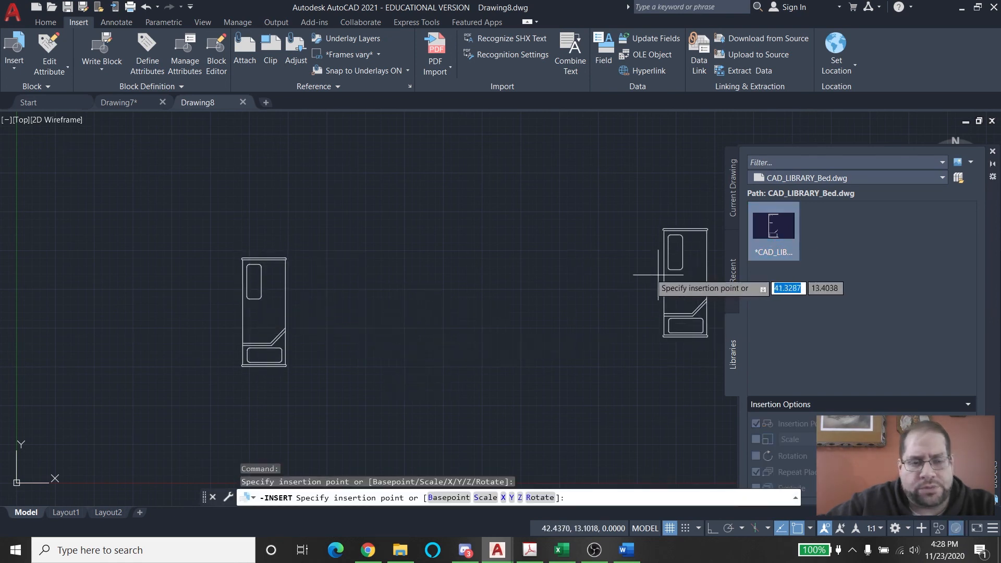
key("Escape")
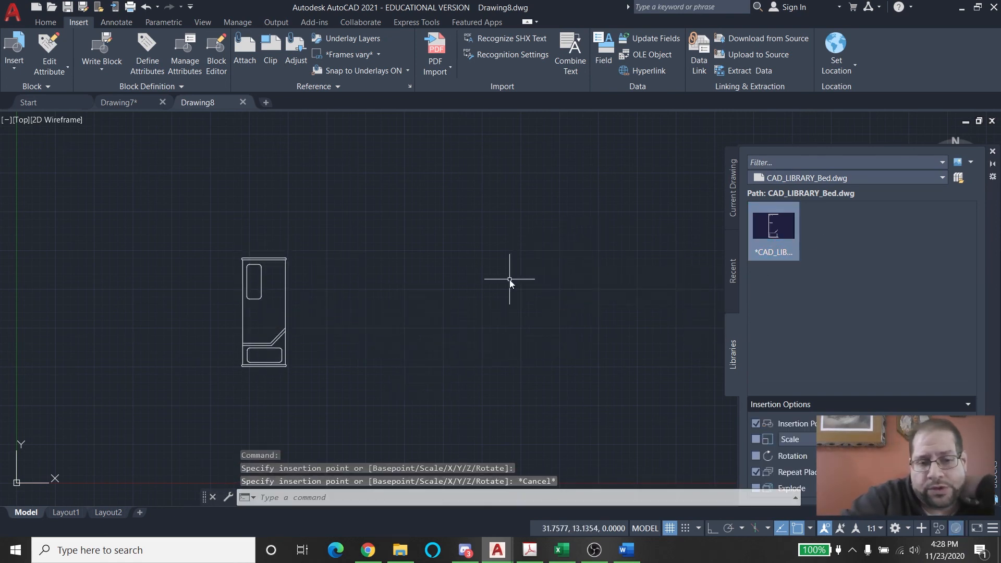
Load burologo.dwg from the Desktop as the block library and insert one logo beside the bed's lower right side
left_click(959, 178)
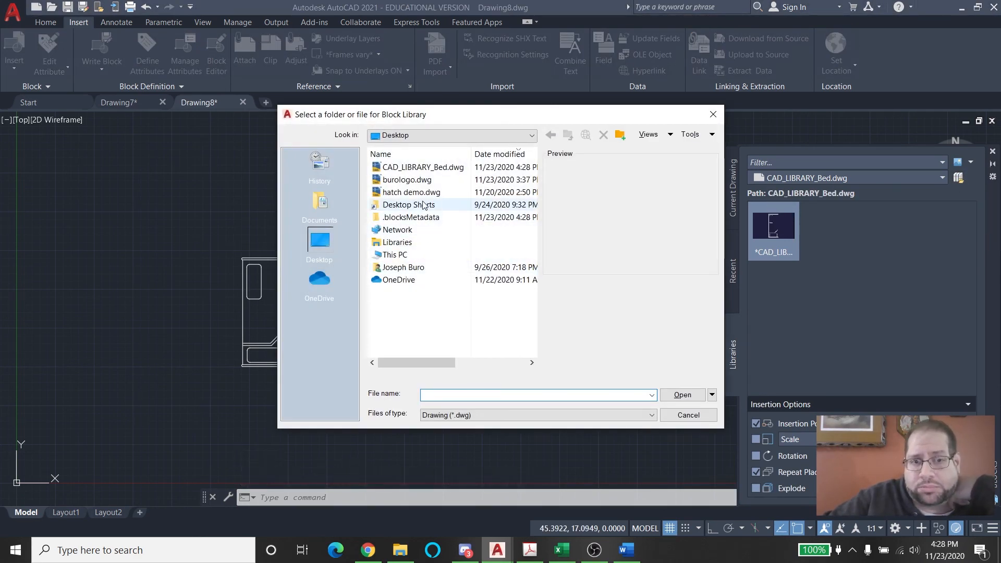
left_click(425, 180)
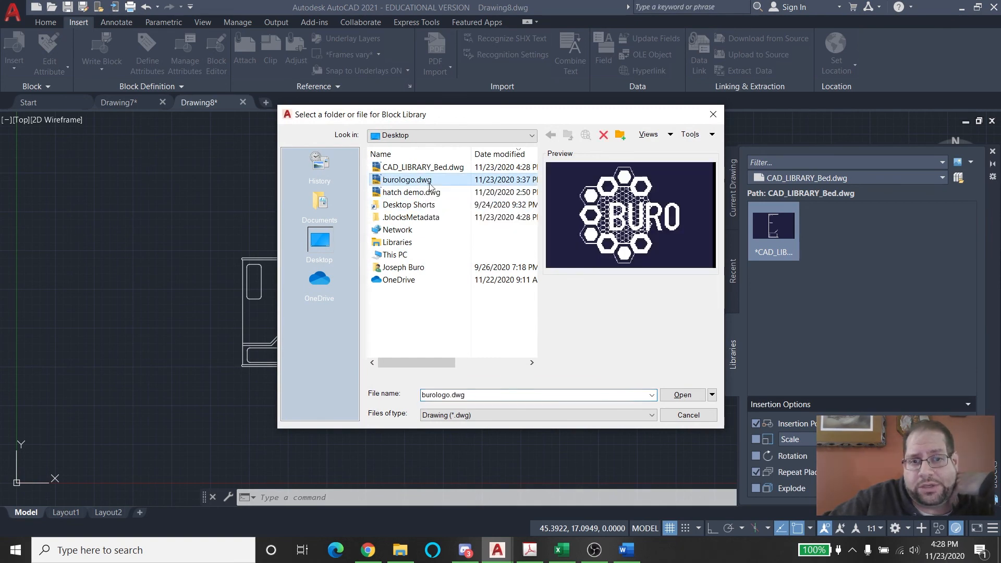
left_click(681, 394)
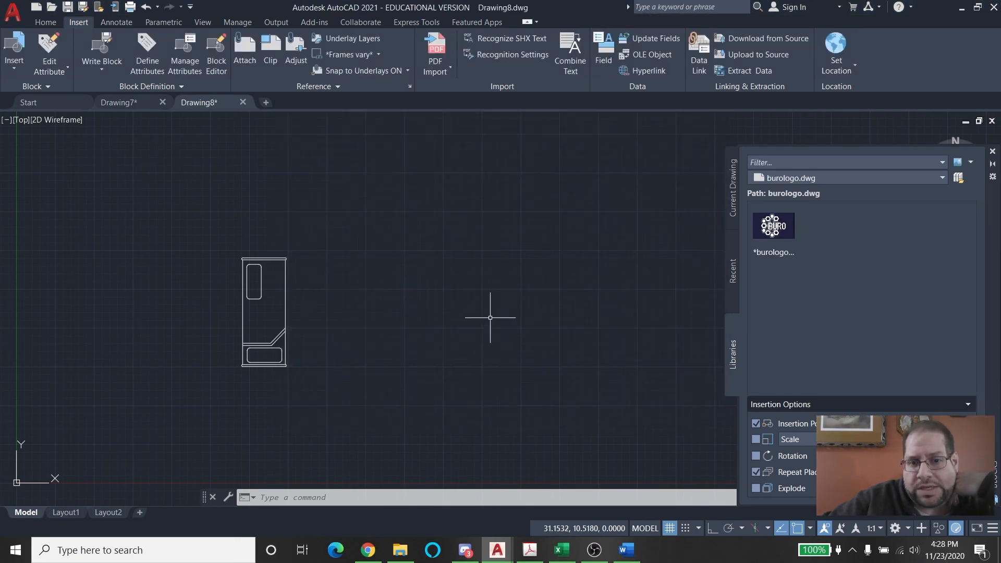
left_click(773, 226)
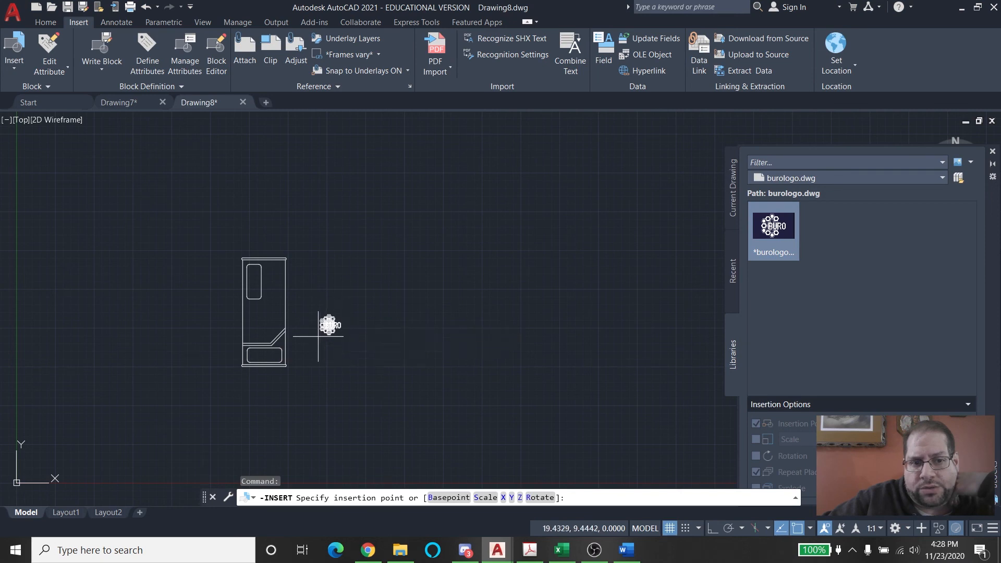
scroll(338, 333, "up", 8)
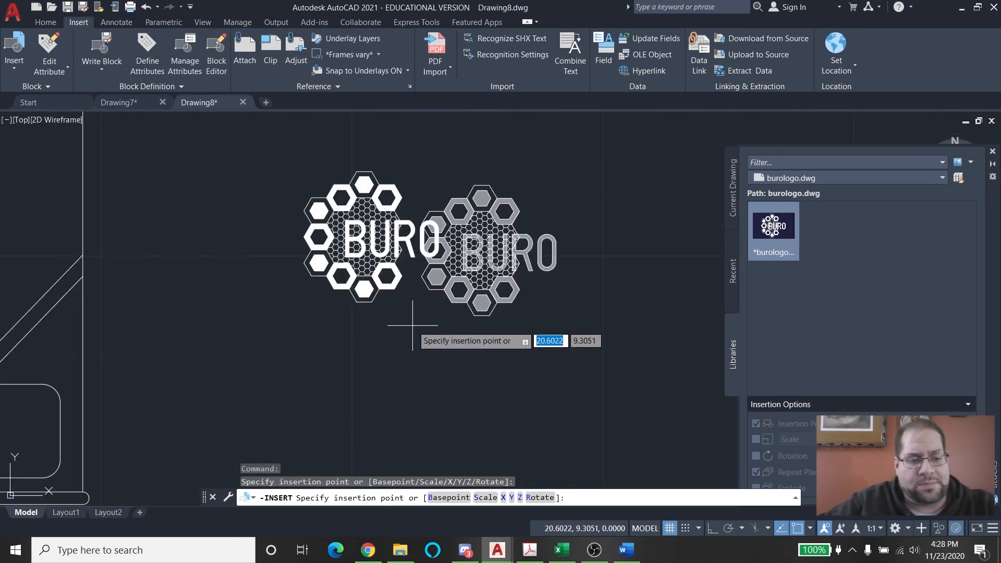
key("Escape")
scroll(371, 194, "up", 4)
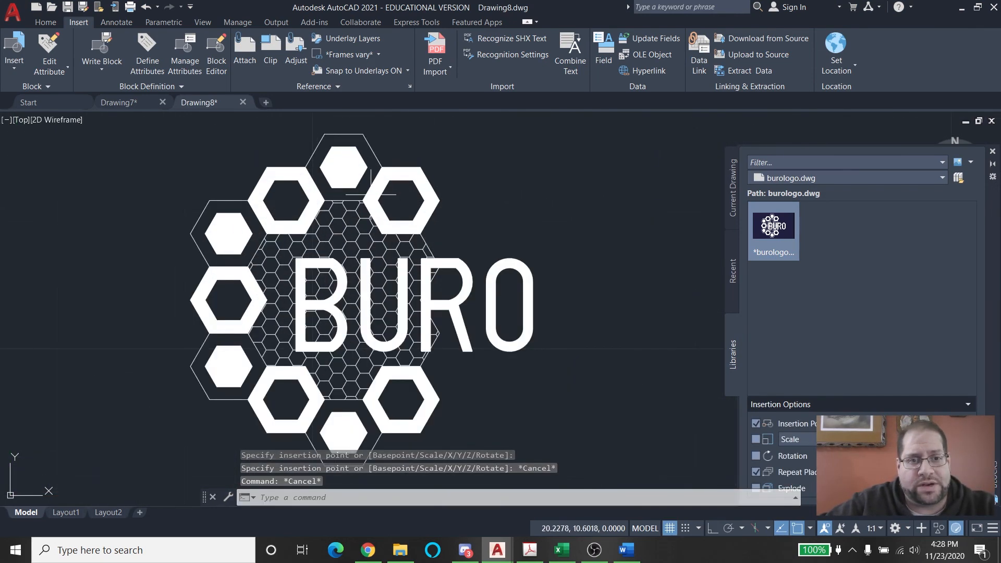
scroll(370, 194, "down", 2)
scroll(385, 245, "down", 6)
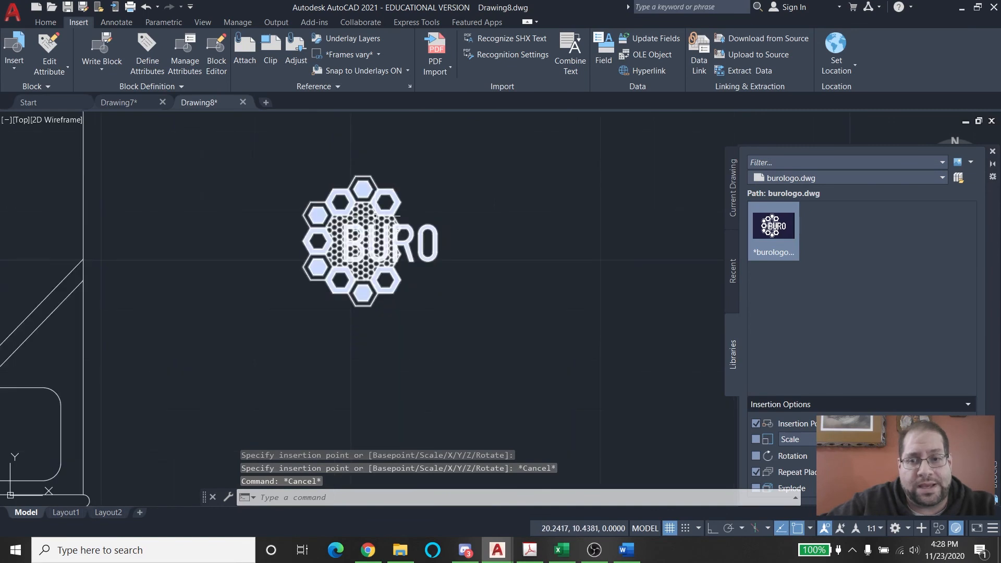
Select the inserted logo and bed in turn to check that each behaves as a single block, clearing each selection
left_click(385, 265)
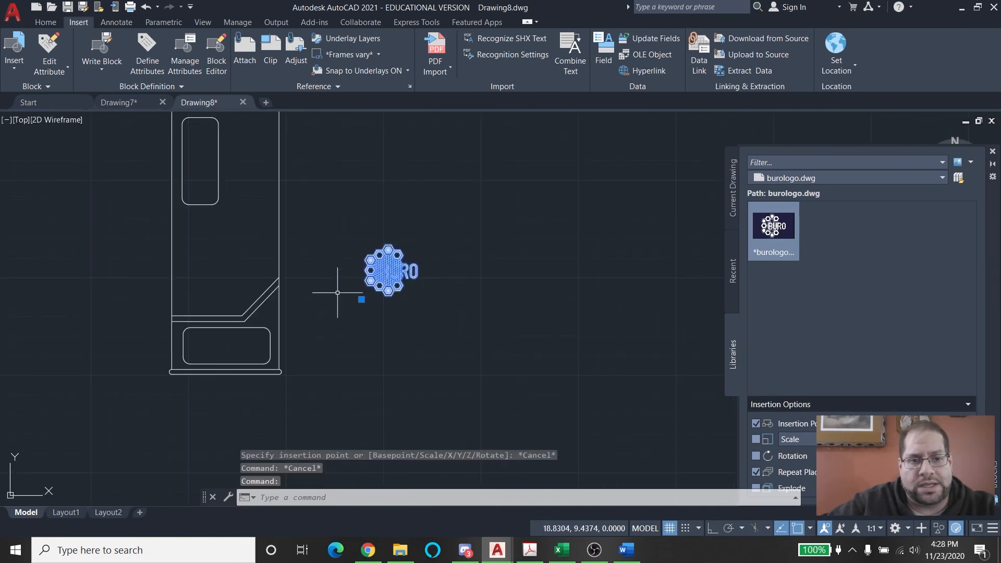
key("Escape")
left_click(329, 217)
left_click(226, 271)
key("Escape")
scroll(242, 276, "down", 2)
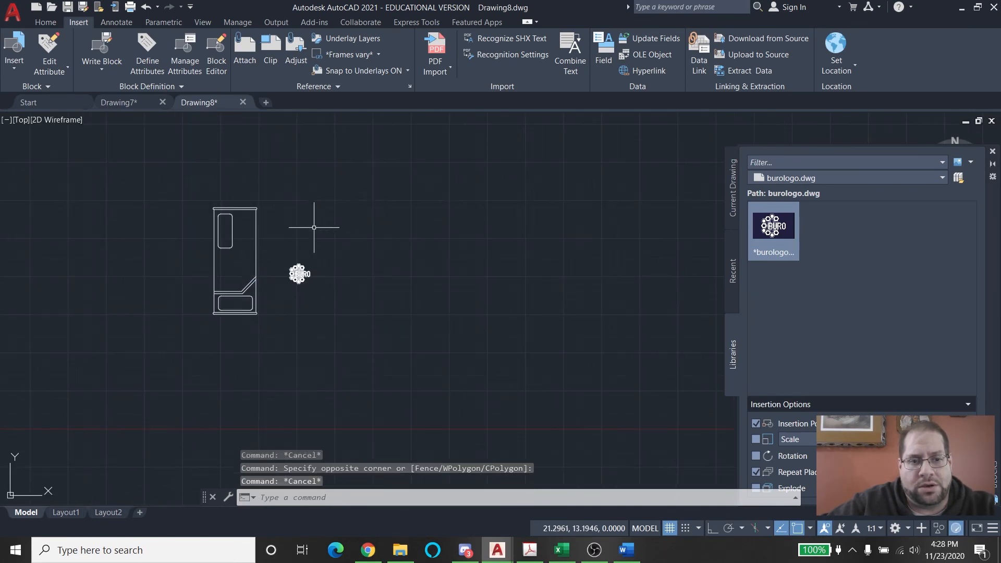
left_click(313, 227)
left_click(210, 262)
key("Escape")
left_click(324, 272)
left_click(281, 315)
key("Escape")
Explode the inserted bed block and erase the long vertical line on its right side
left_click(269, 218)
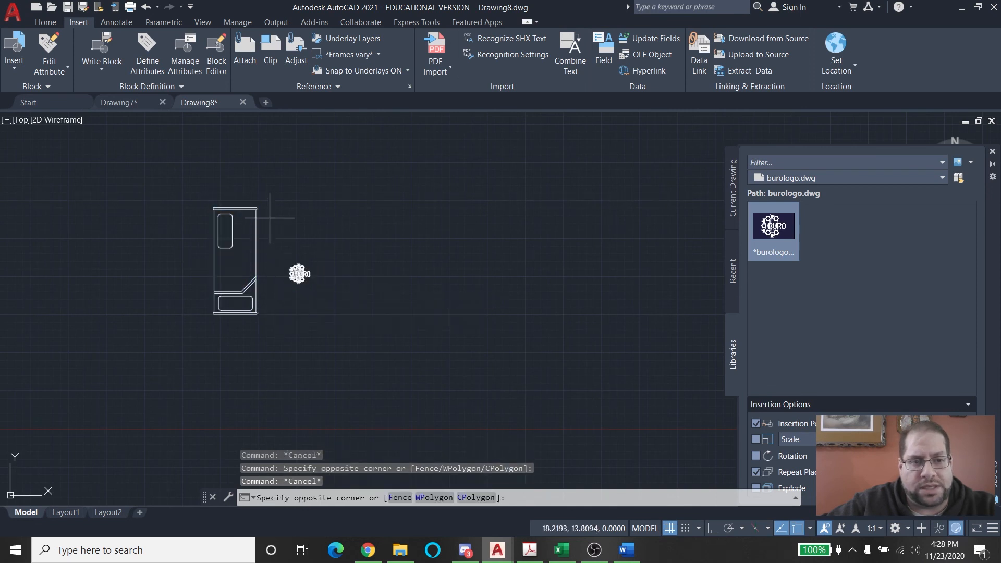
left_click(211, 291)
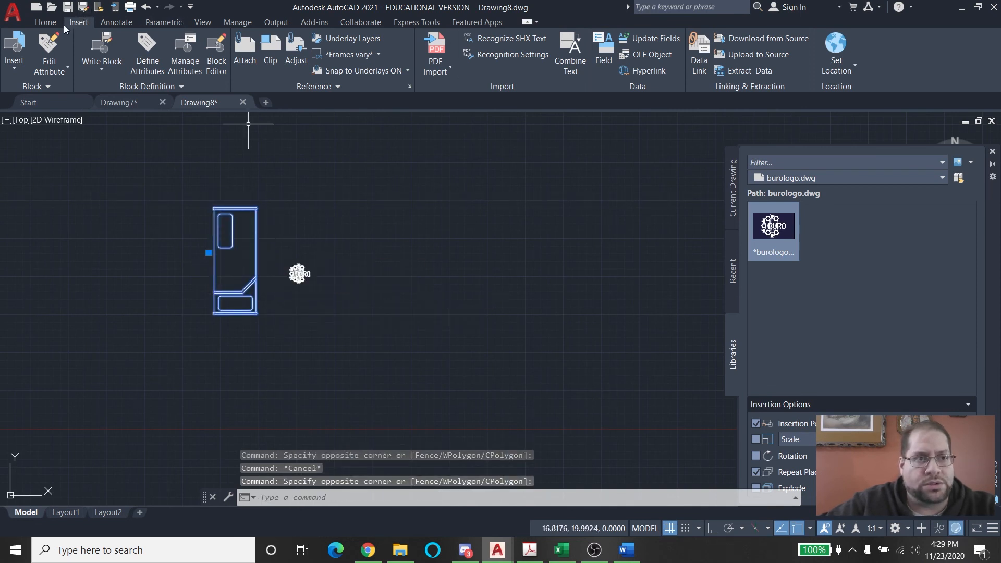
left_click(46, 22)
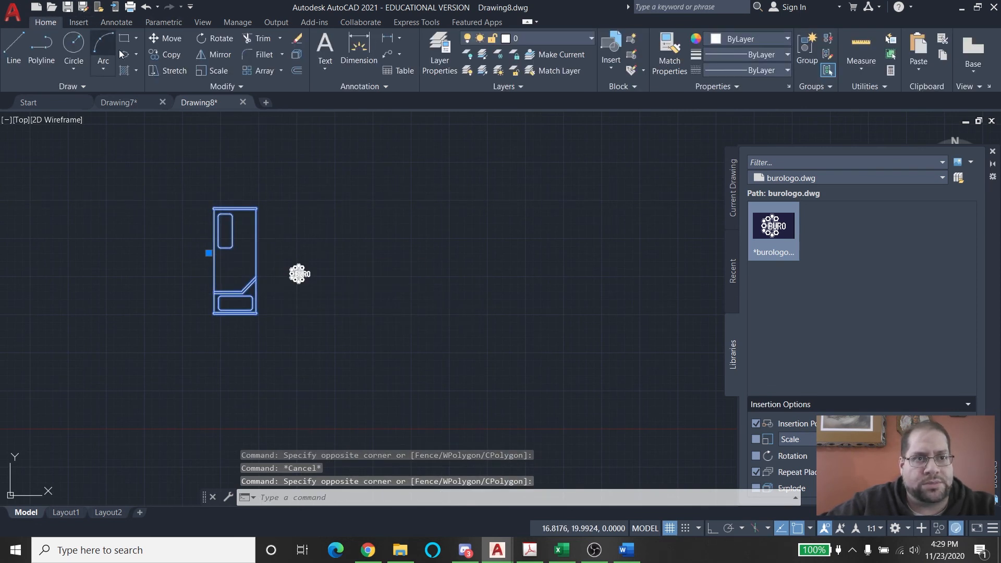
left_click(297, 54)
left_click(265, 221)
left_click(245, 246)
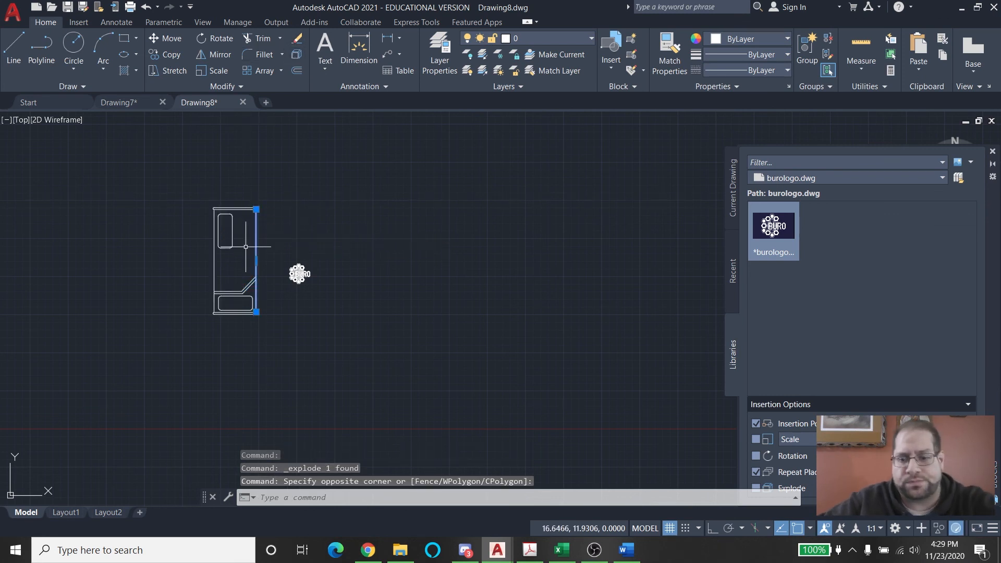
key("Escape")
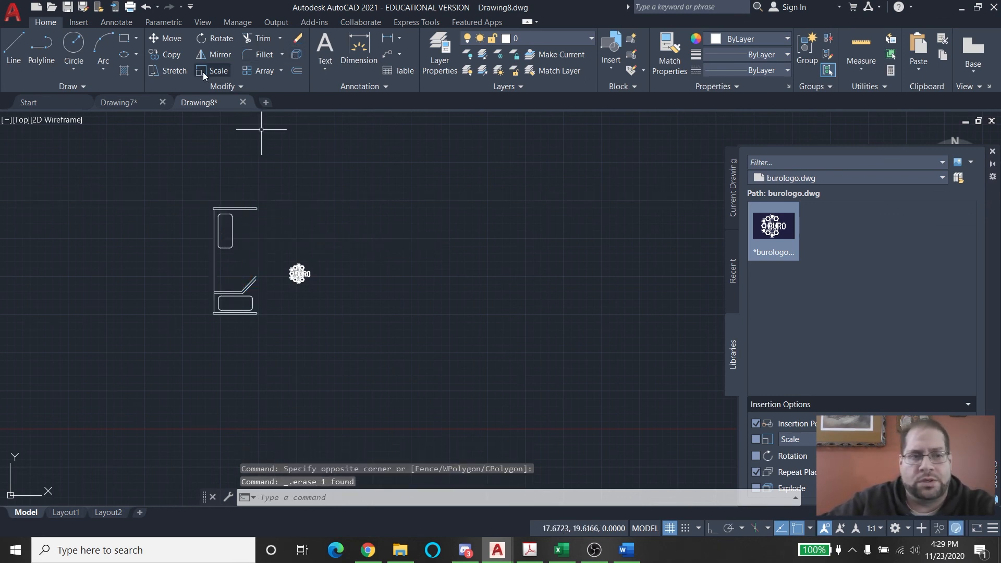
Return to the Drawing7 prison plan, close the block library palette and inspect a bed block in the upper cells
left_click(119, 102)
scroll(588, 198, "up", 2)
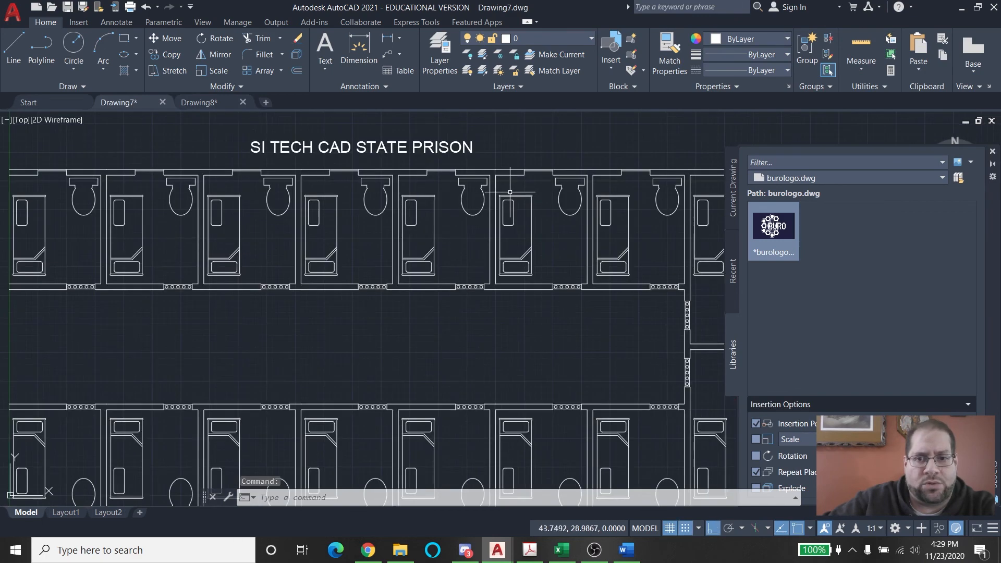
middle_click_drag(495, 196, 375, 255)
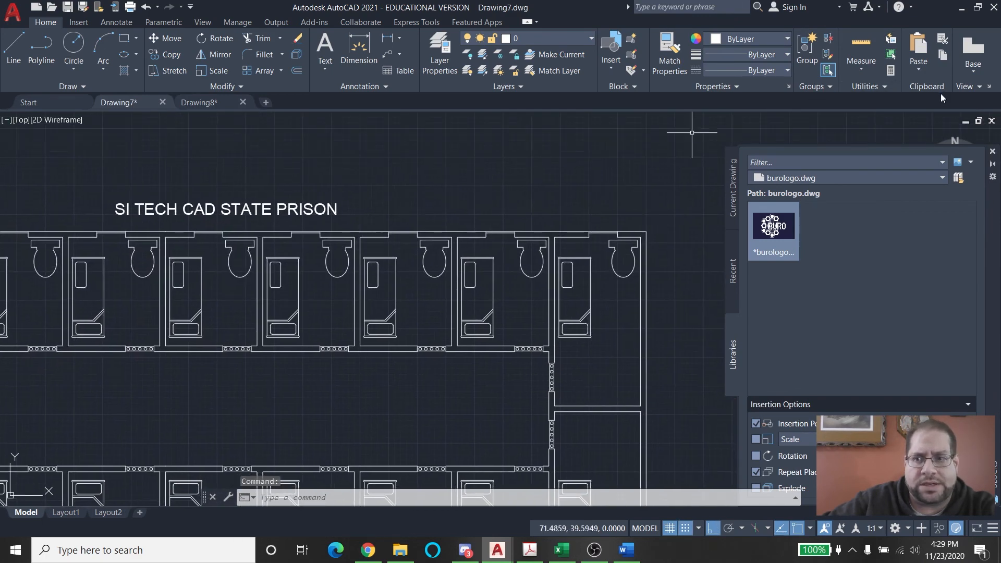
left_click(992, 151)
middle_click_drag(458, 279, 480, 224)
mouse_move(480, 223)
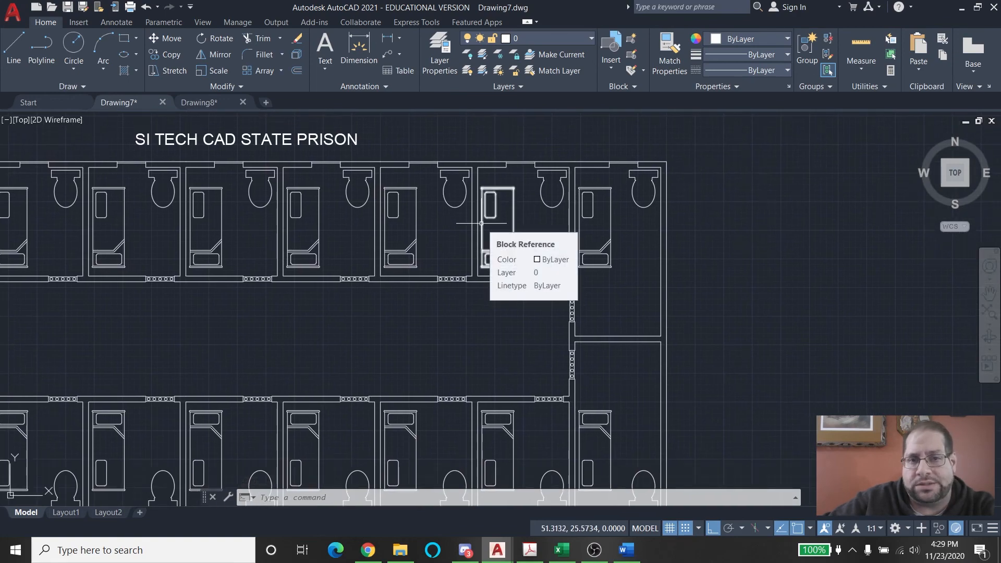